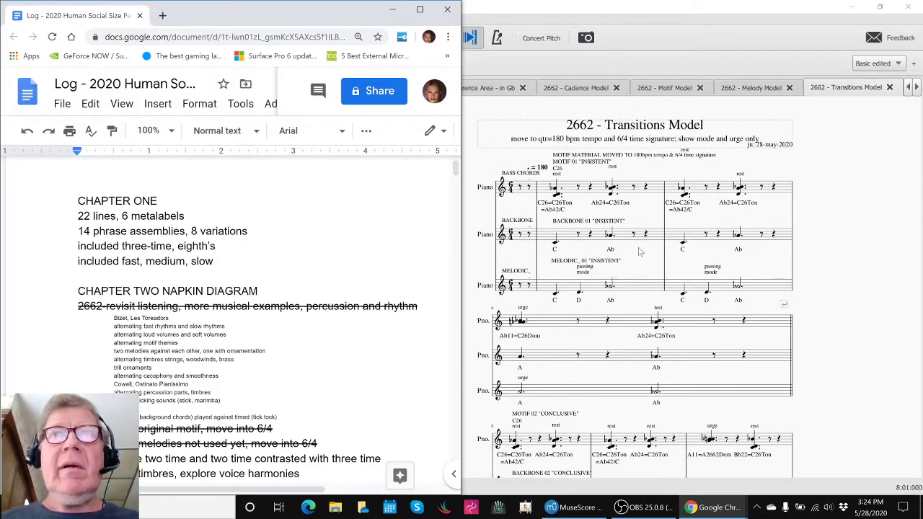
- Play the 2662 - Transitions Model score, then stop and return to its opening measures
{"action": "left_click", "coordinate": [634, 289]}
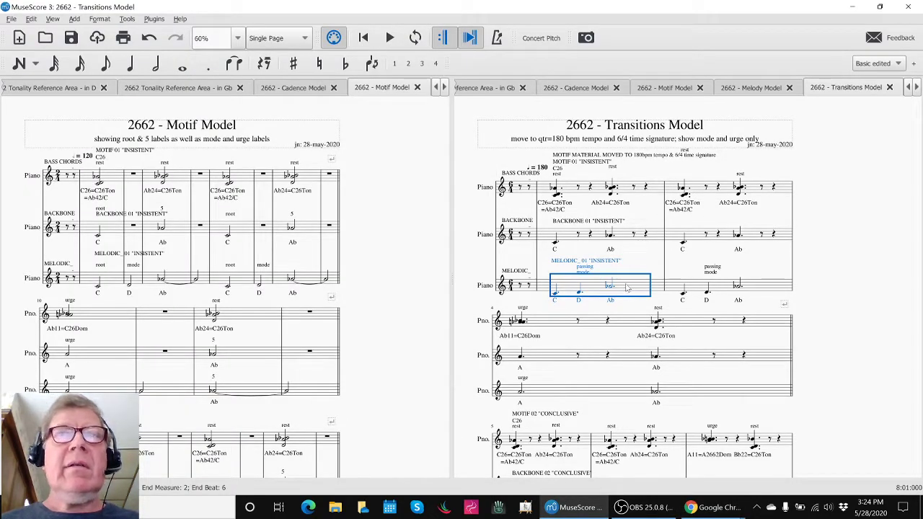
{"action": "left_click", "coordinate": [832, 269]}
{"action": "key", "text": "space"}
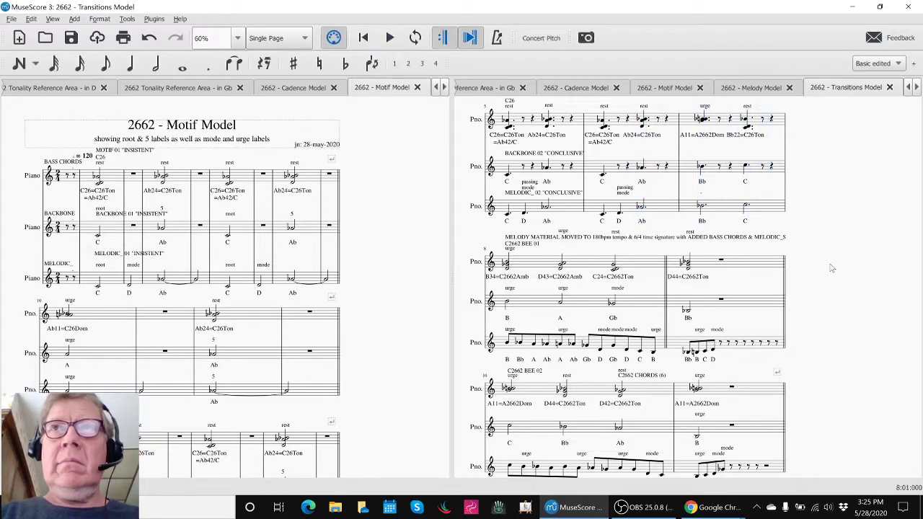
{"action": "key", "text": "ctrl+Home"}
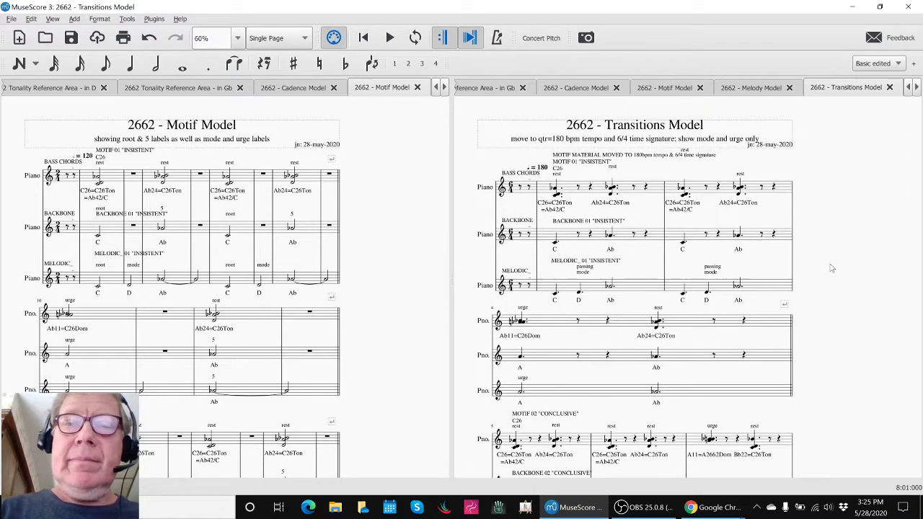
{"action": "key", "text": "Escape"}
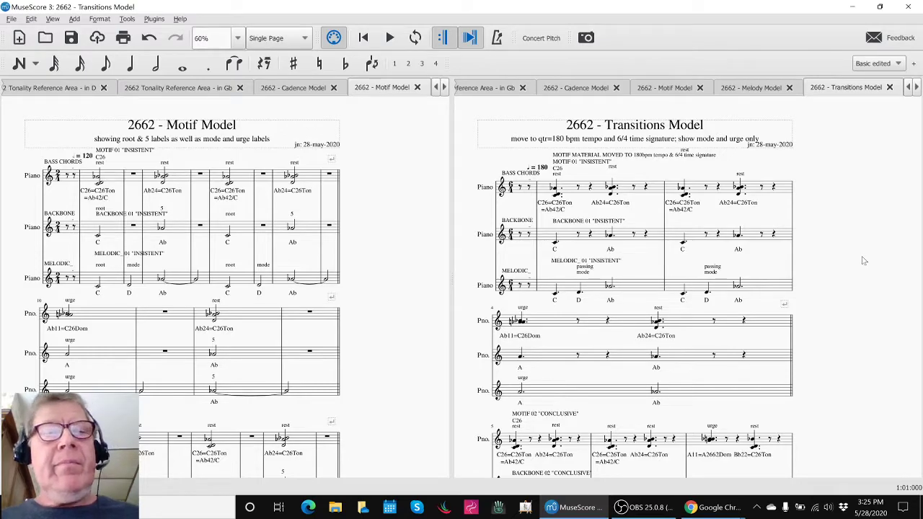
{"action": "key", "text": "alt+Tab"}
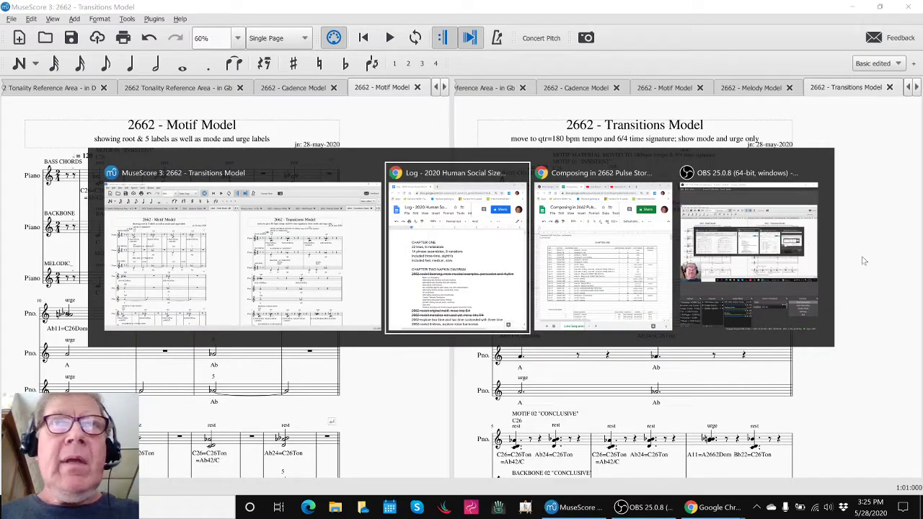
- Review the Chapter One line sequence in the Composing in 2662 Pulse Story sheet
{"action": "key", "text": "alt+Tab"}
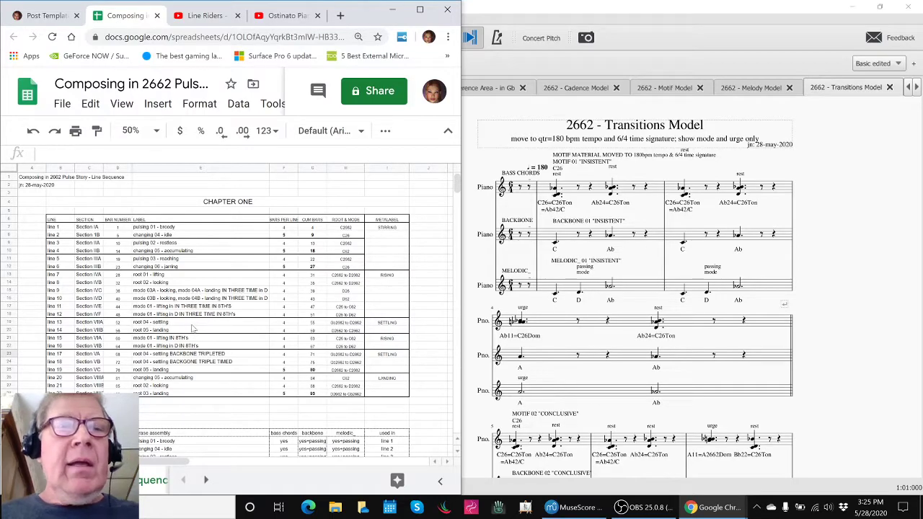
{"action": "key", "text": "alt+Tab"}
{"action": "key", "text": "alt+Tab"}
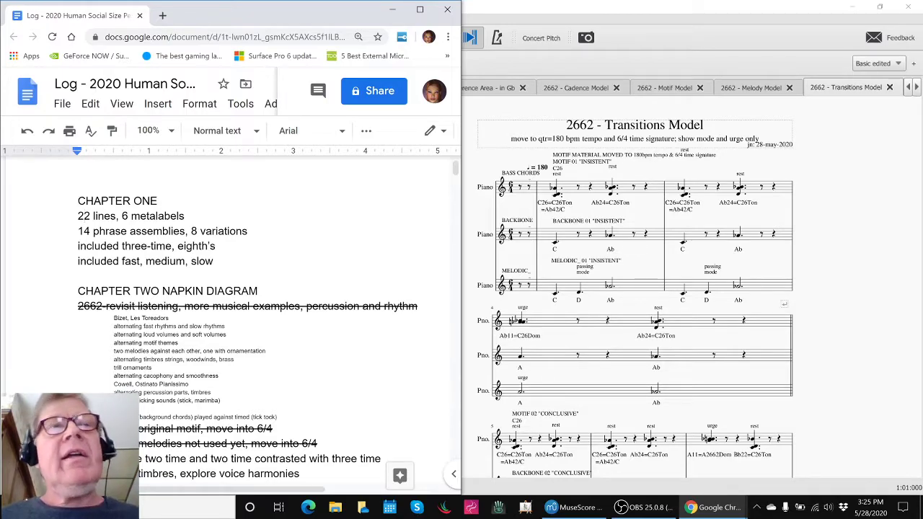
- Read through the log's Chapter One lines and the Chapter Two heading and listening line
{"action": "left_click", "coordinate": [128, 216]}
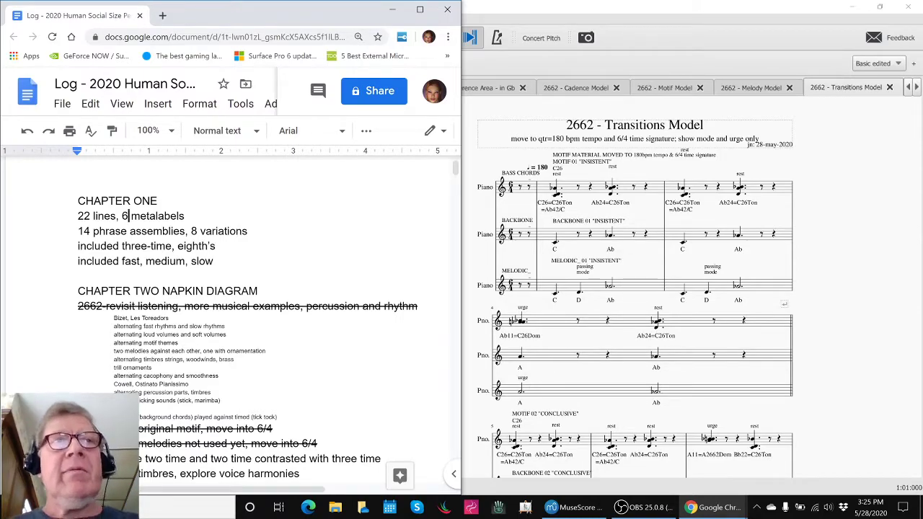
{"action": "left_click", "coordinate": [94, 231]}
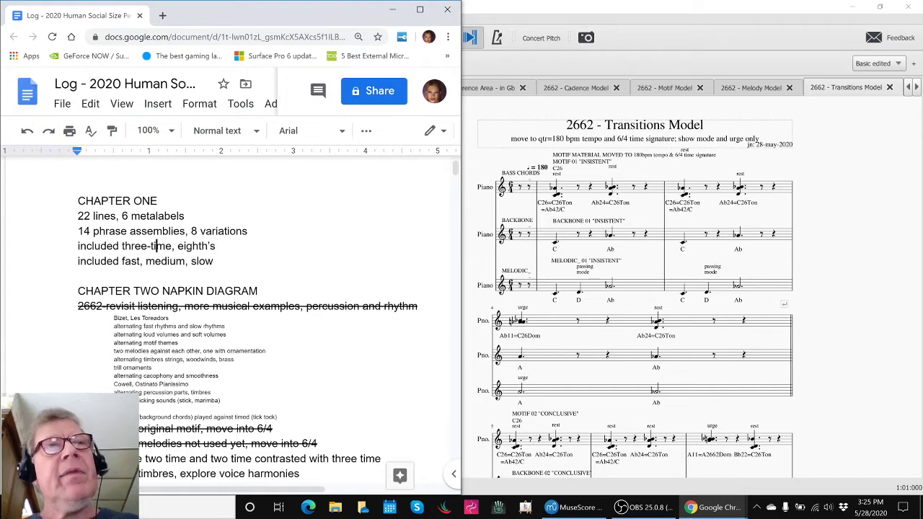
{"action": "left_click", "coordinate": [186, 246]}
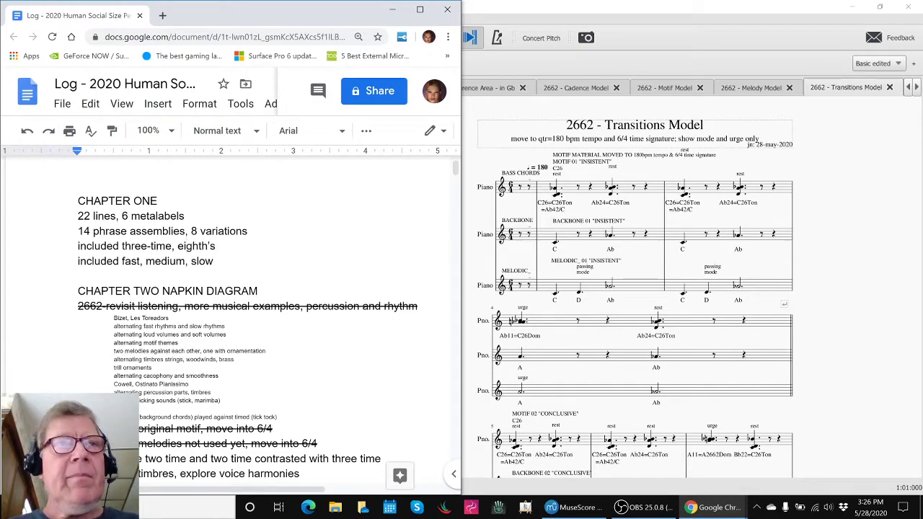
{"action": "double_click", "coordinate": [78, 291]}
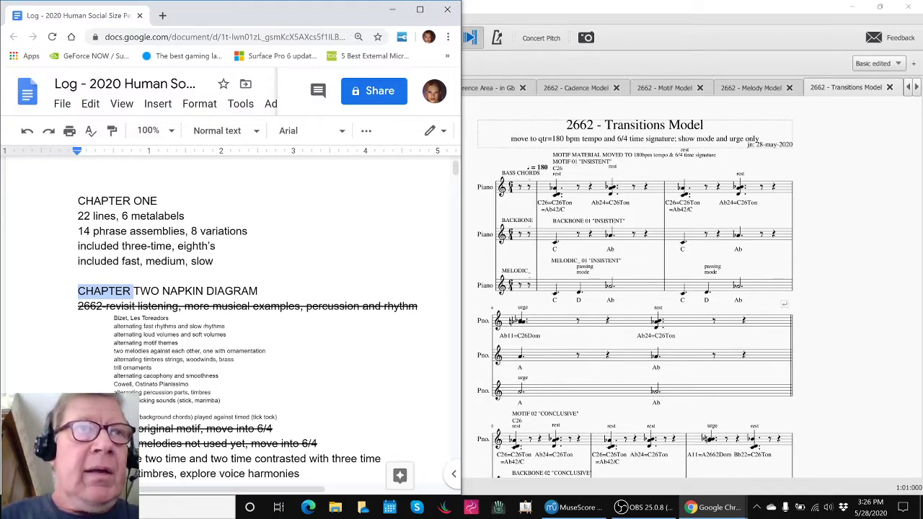
{"action": "left_click", "coordinate": [78, 306]}
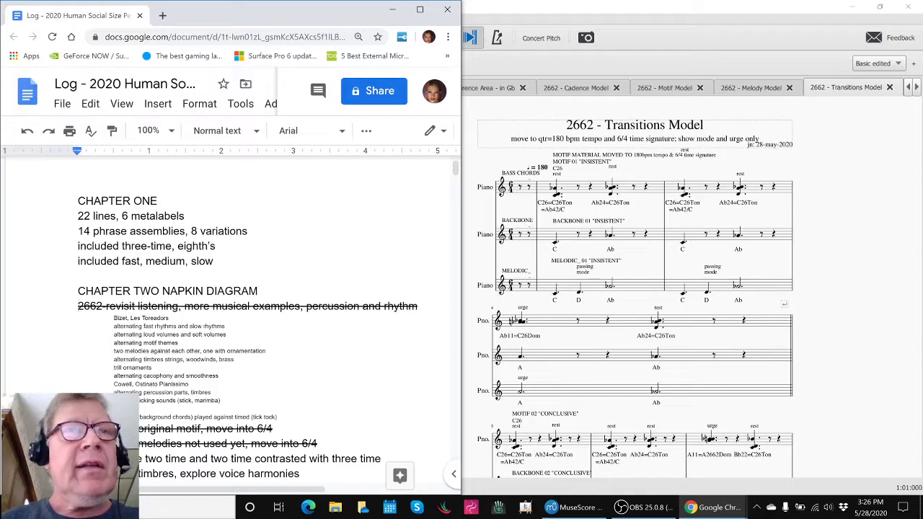
{"action": "key", "text": "alt+Tab"}
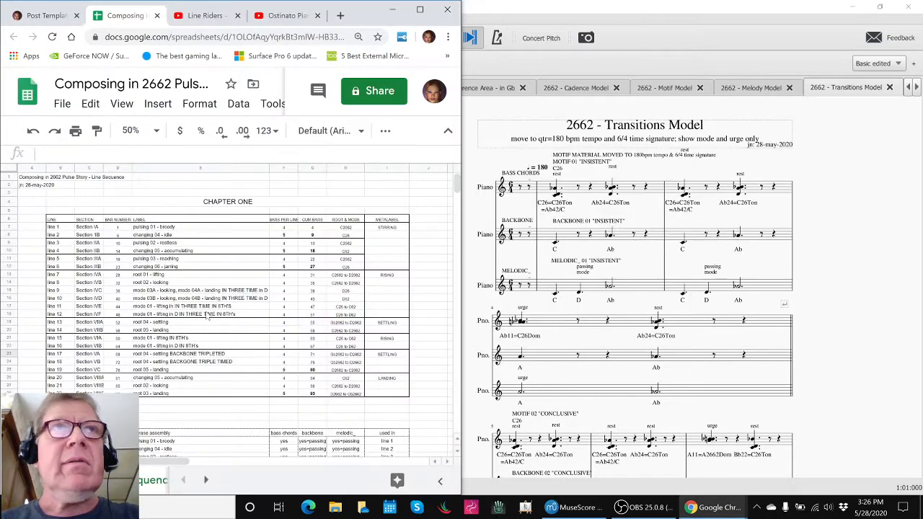
- Play the Line Riders 'Les Toreadors' video unmuted, dismiss the advert, and pause at 0:18
{"action": "left_click", "coordinate": [217, 17]}
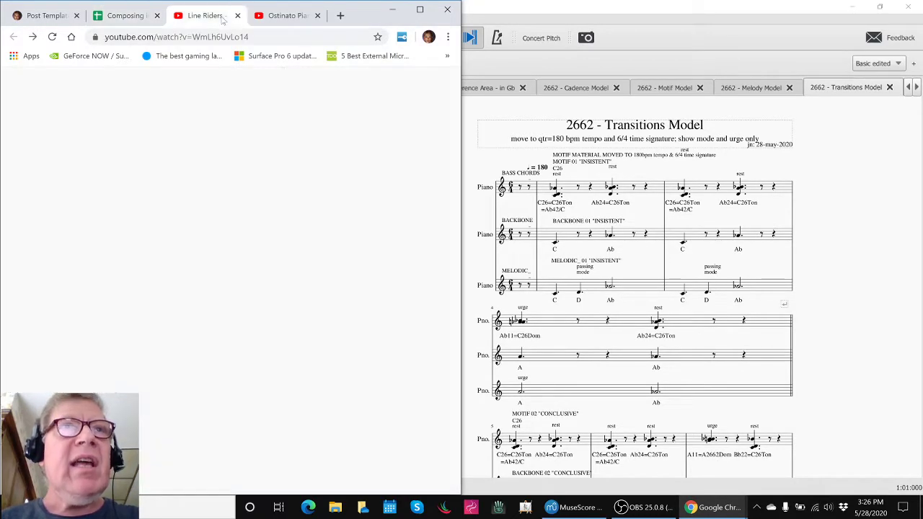
{"action": "left_click", "coordinate": [183, 244]}
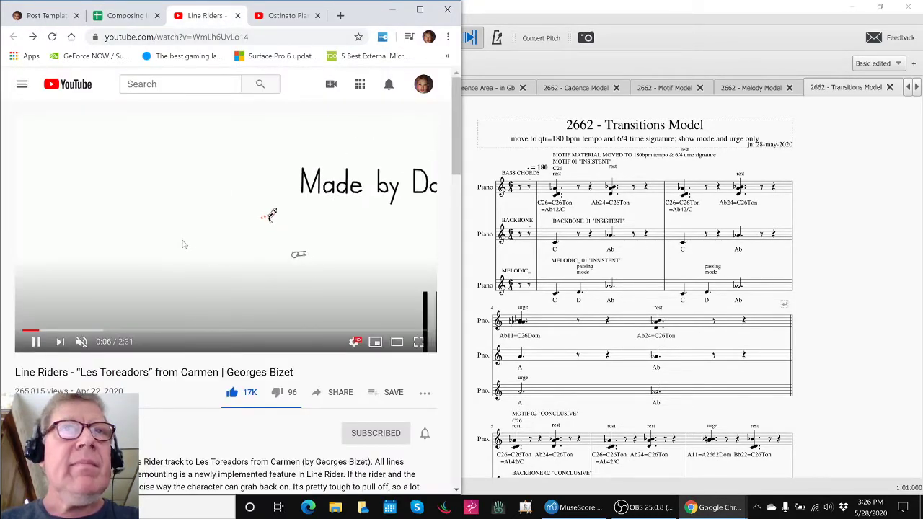
{"action": "left_click", "coordinate": [81, 343]}
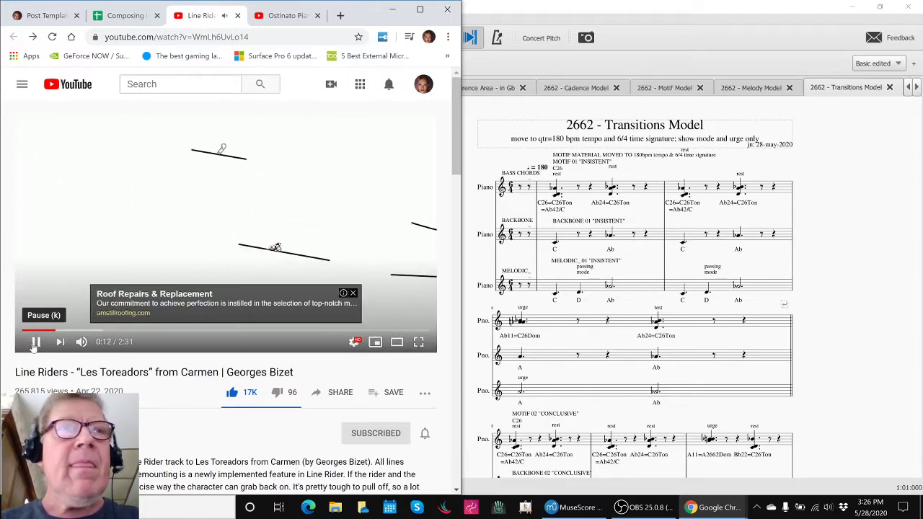
{"action": "left_click", "coordinate": [353, 293]}
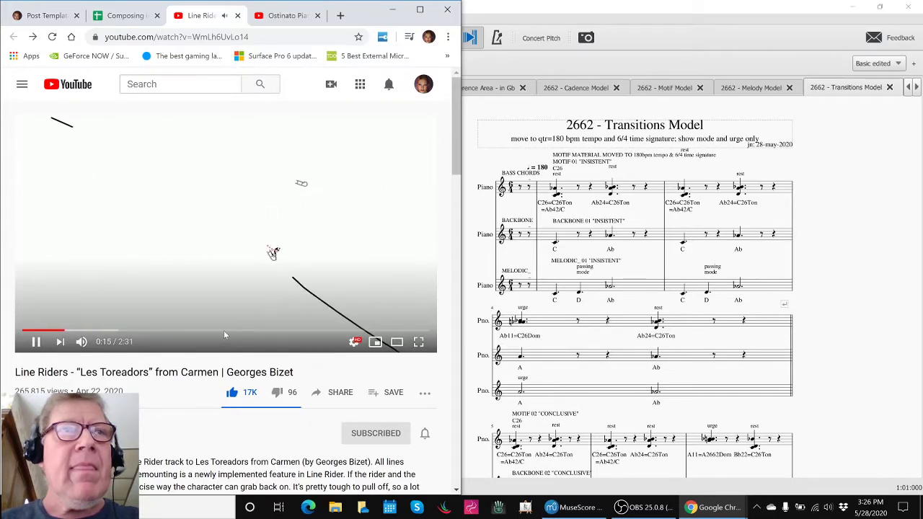
{"action": "left_click", "coordinate": [35, 344]}
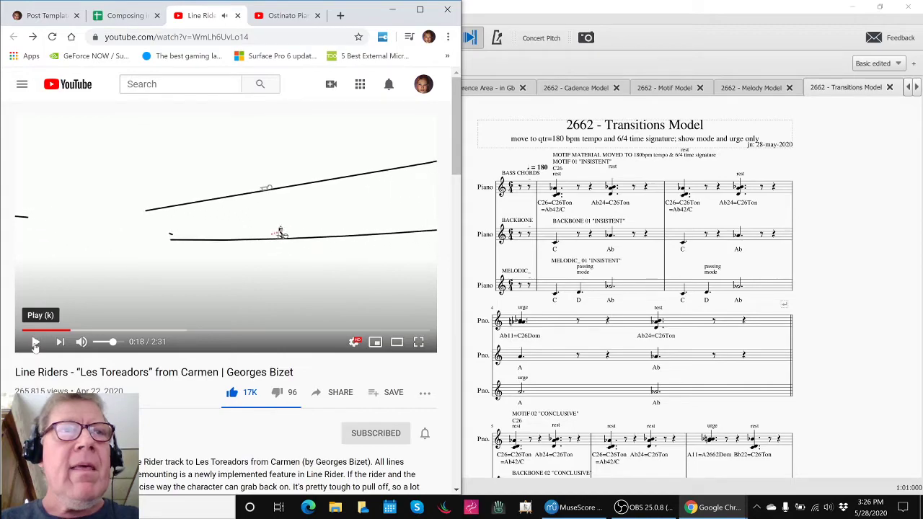
{"action": "key", "text": "alt+Tab"}
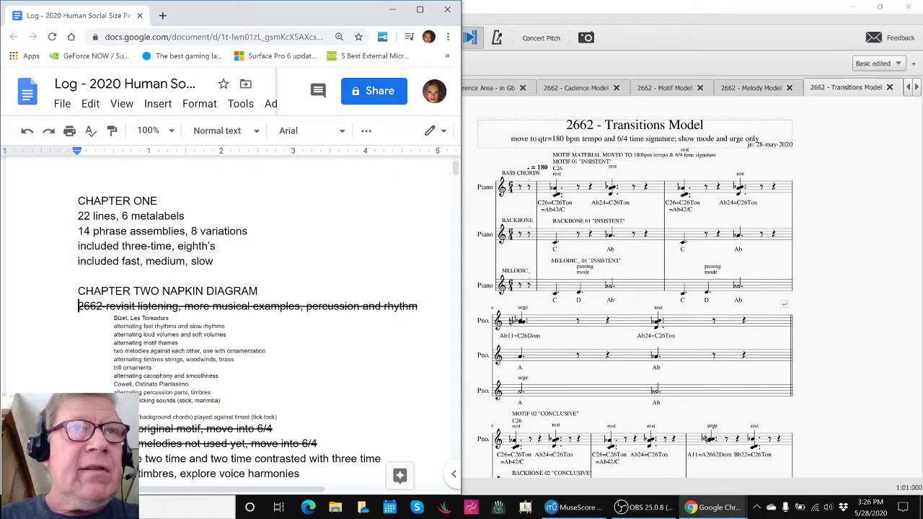
- Check the small-text Bizet, Les Toreadors notes in the log
{"action": "left_click", "coordinate": [114, 318]}
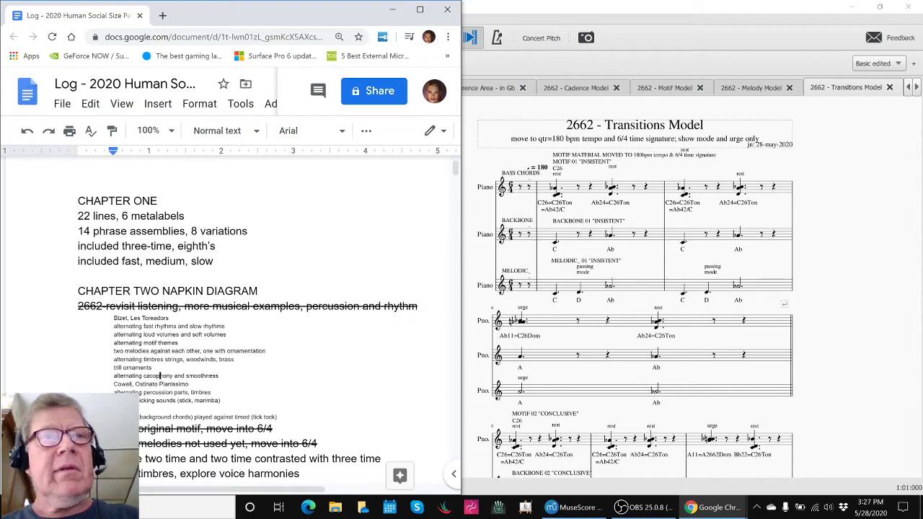
{"action": "key", "text": "alt+Tab"}
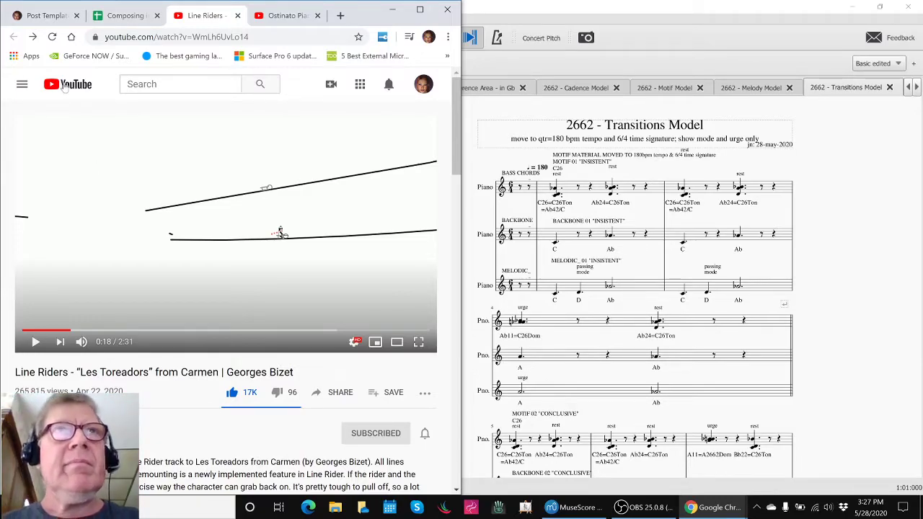
- Play Henry Cowell's Ostinato Pianissimo video and pause it at 0:36
{"action": "left_click", "coordinate": [278, 16]}
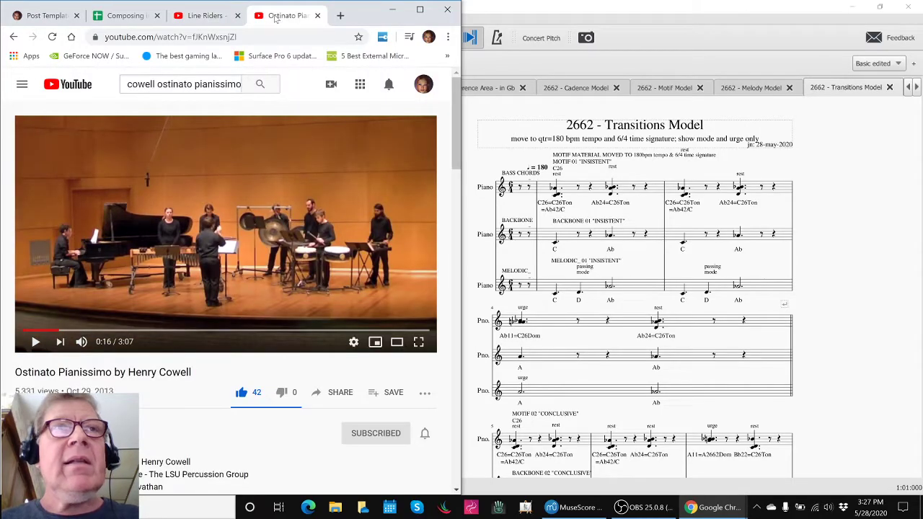
{"action": "left_click", "coordinate": [35, 343]}
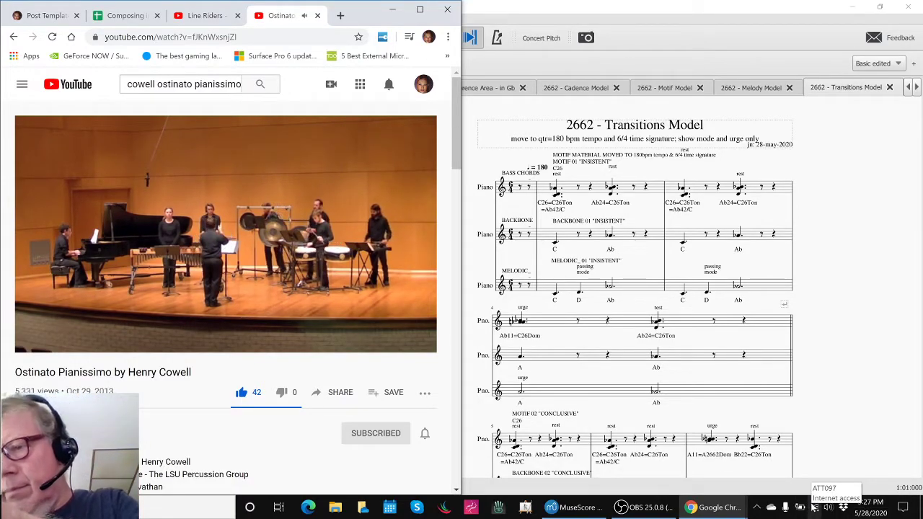
{"action": "key", "text": "XF86AudioRaiseVolume"}
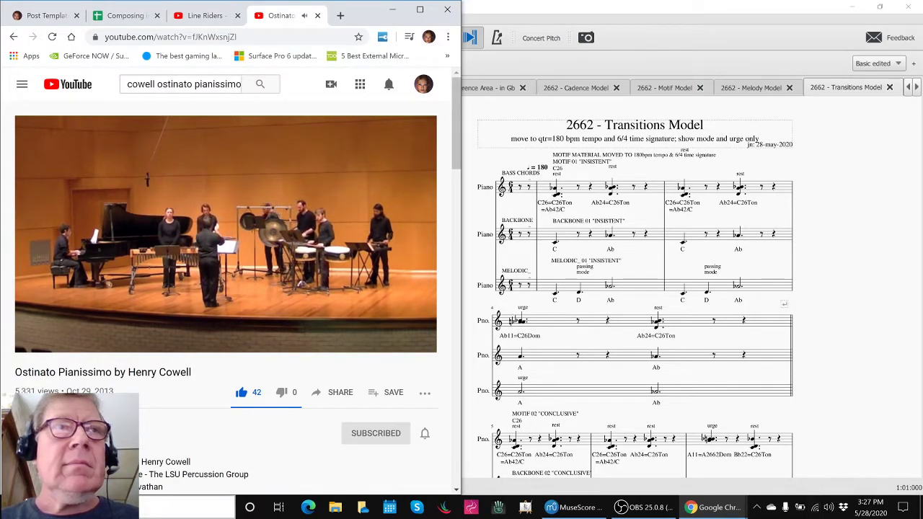
{"action": "left_click", "coordinate": [36, 343]}
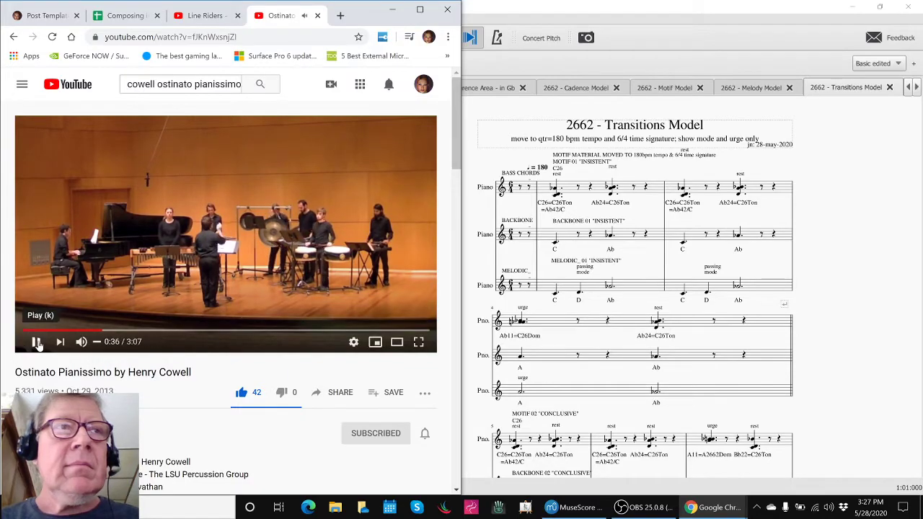
- Adjust the system volume to 60
{"action": "key", "text": "XF86AudioLowerVolume"}
{"action": "key", "text": "XF86AudioLowerVolume"}
{"action": "key", "text": "XF86AudioLowerVolume"}
{"action": "key", "text": "XF86AudioLowerVolume"}
{"action": "key", "text": "XF86AudioLowerVolume"}
{"action": "key", "text": "XF86AudioLowerVolume"}
{"action": "key", "text": "XF86AudioLowerVolume"}
{"action": "key", "text": "XF86AudioLowerVolume"}
{"action": "key", "text": "XF86AudioLowerVolume"}
{"action": "key", "text": "XF86AudioLowerVolume"}
{"action": "key", "text": "XF86AudioLowerVolume"}
{"action": "key", "text": "XF86AudioLowerVolume"}
{"action": "key", "text": "XF86AudioLowerVolume"}
{"action": "key", "text": "XF86AudioLowerVolume"}
{"action": "key", "text": "XF86AudioLowerVolume"}
{"action": "key", "text": "XF86AudioLowerVolume"}
{"action": "key", "text": "XF86AudioLowerVolume"}
{"action": "key", "text": "XF86AudioLowerVolume"}
{"action": "key", "text": "XF86AudioLowerVolume"}
{"action": "key", "text": "XF86AudioLowerVolume"}
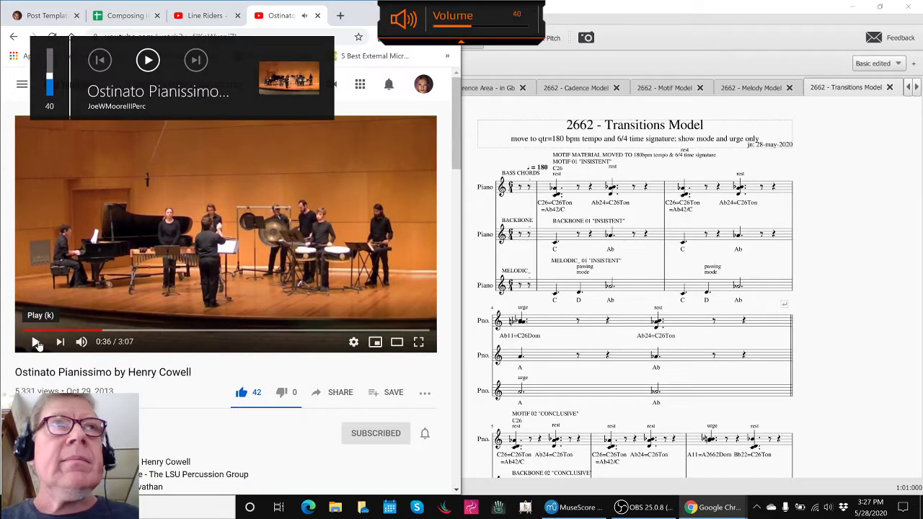
{"action": "key", "text": "XF86AudioRaiseVolume"}
{"action": "key", "text": "XF86AudioRaiseVolume"}
{"action": "key", "text": "XF86AudioRaiseVolume"}
{"action": "key", "text": "XF86AudioRaiseVolume"}
{"action": "key", "text": "XF86AudioRaiseVolume"}
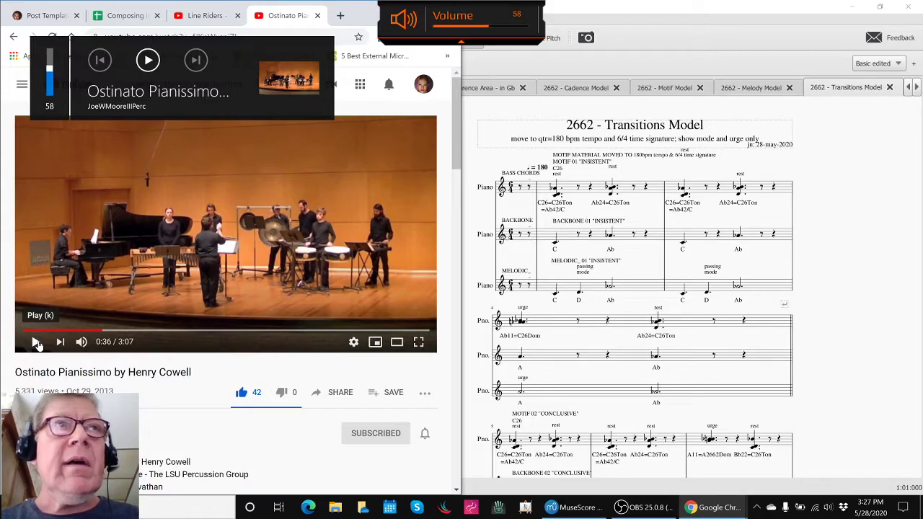
{"action": "key", "text": "XF86AudioRaiseVolume"}
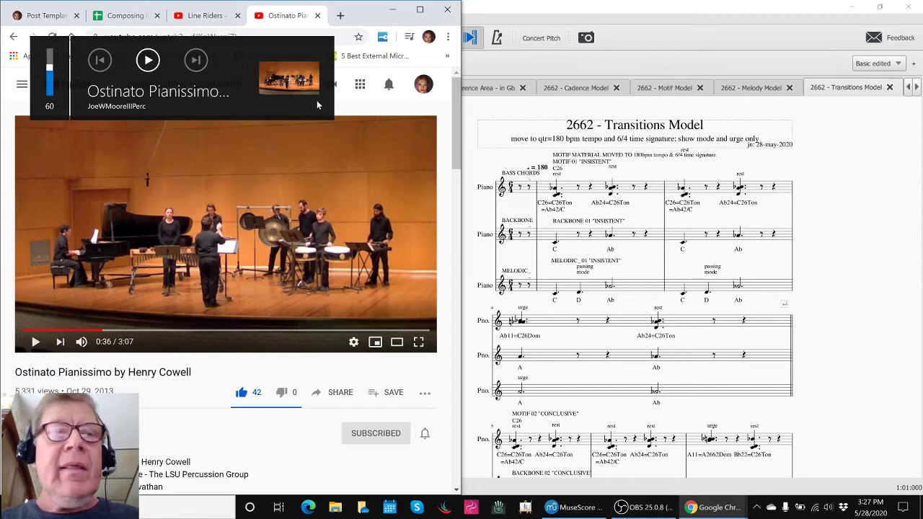
{"action": "key", "text": "alt+Tab"}
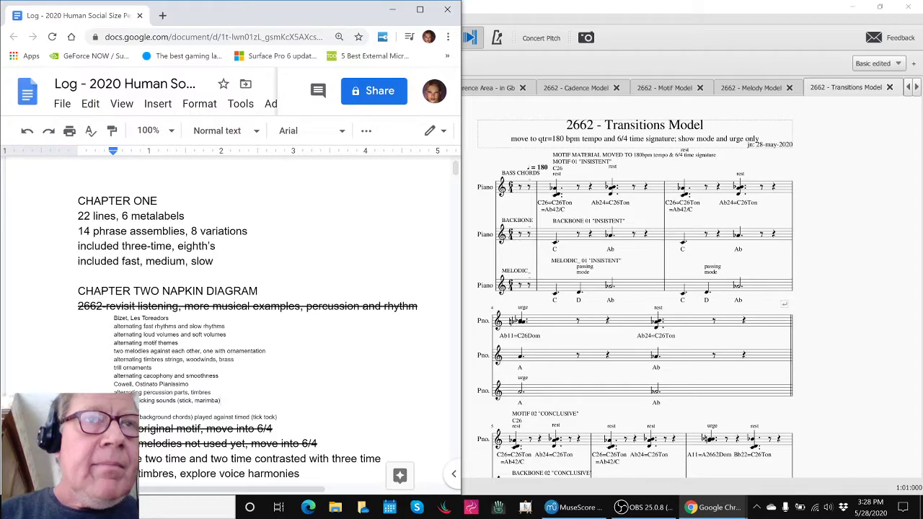
- Reword the notes to 'slower gong sounds' and 'steady background chords ... against time (changing tick tock)'
{"action": "key", "text": "Return"}
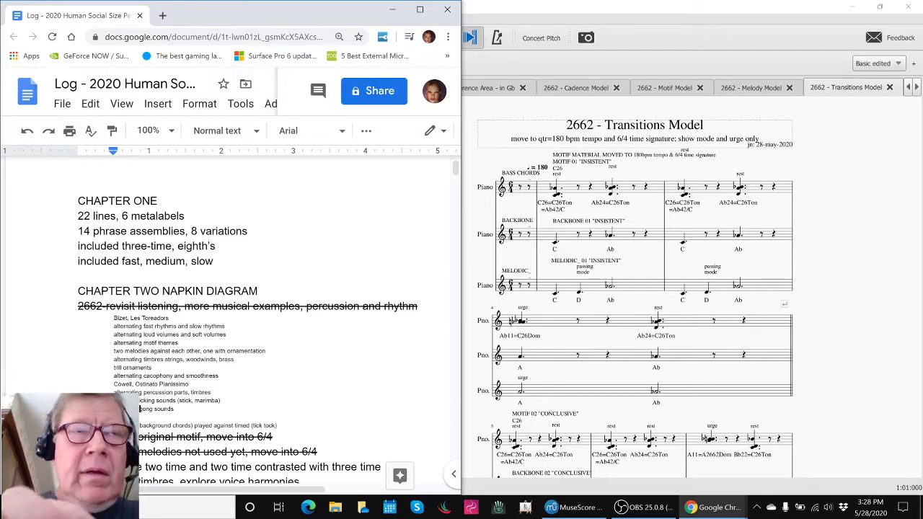
{"action": "type", "text": "ower "}
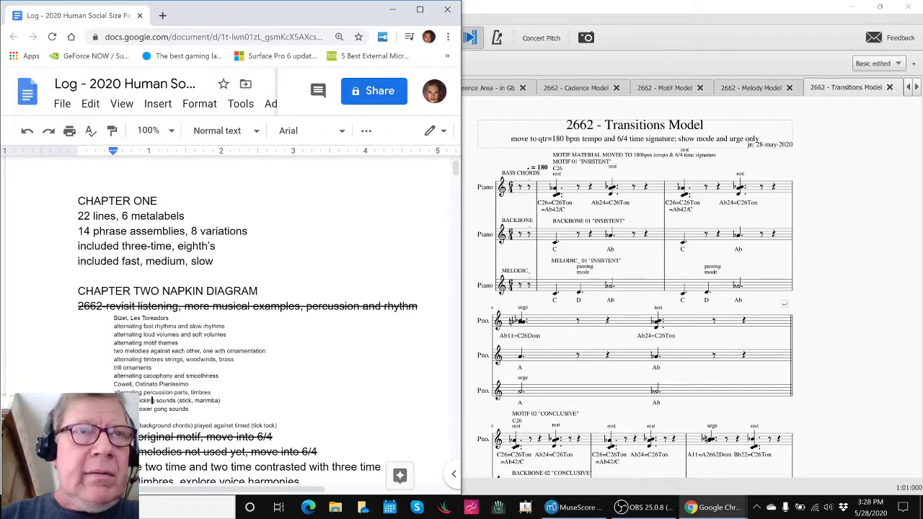
{"action": "type", "text": "ster cli"}
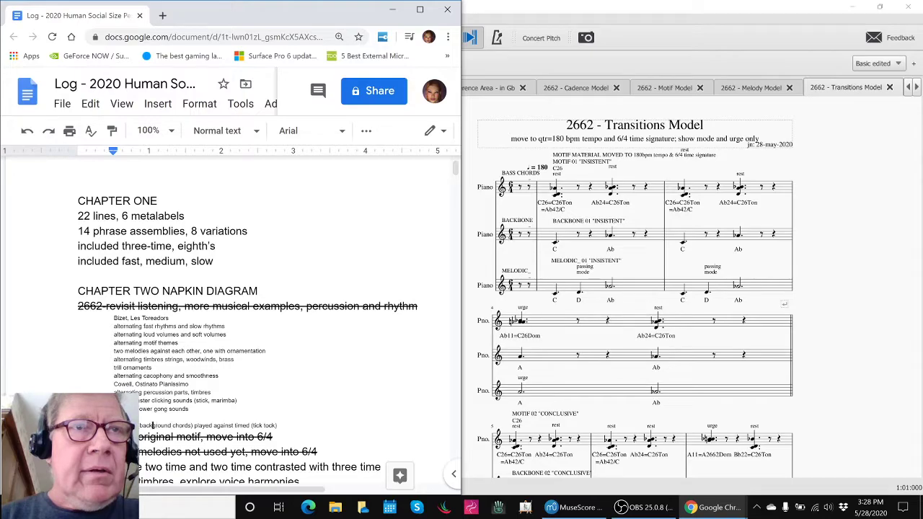
{"action": "type", "text": "steady"}
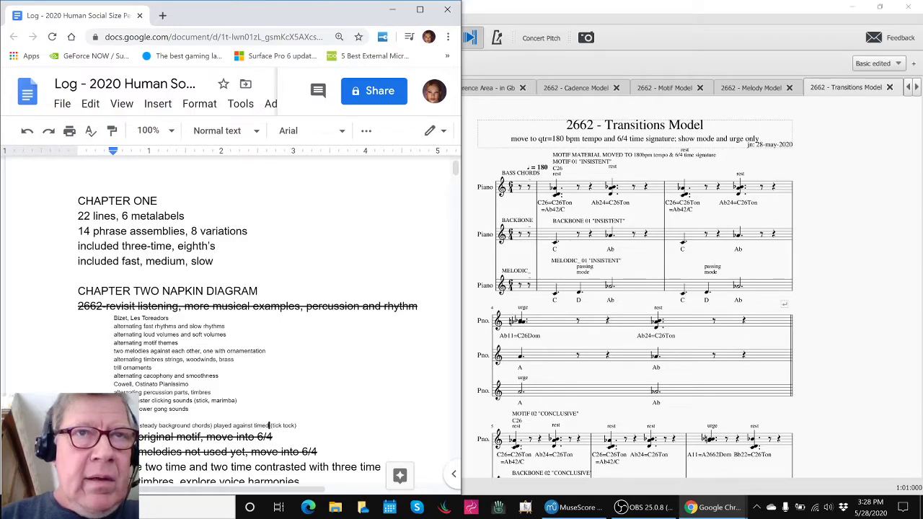
{"action": "key", "text": "BackSpace"}
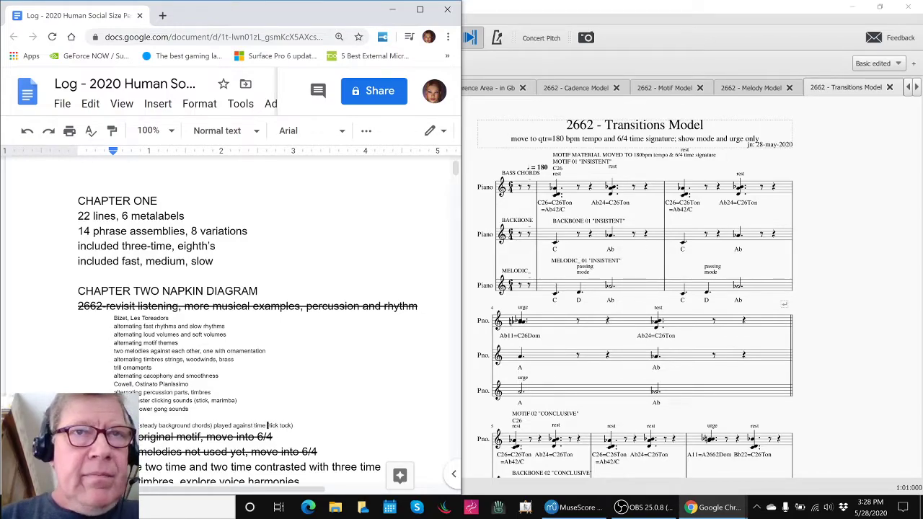
{"action": "type", "text": "changing"}
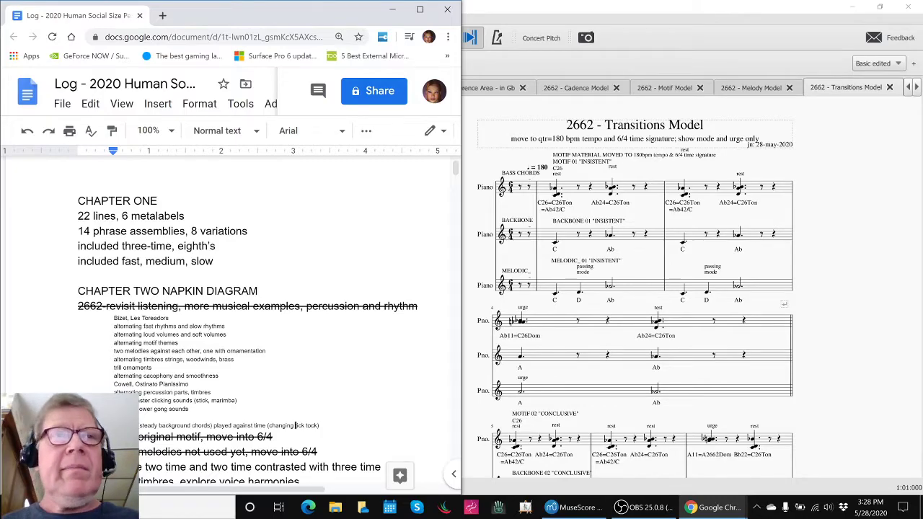
{"action": "left_click", "coordinate": [272, 437]}
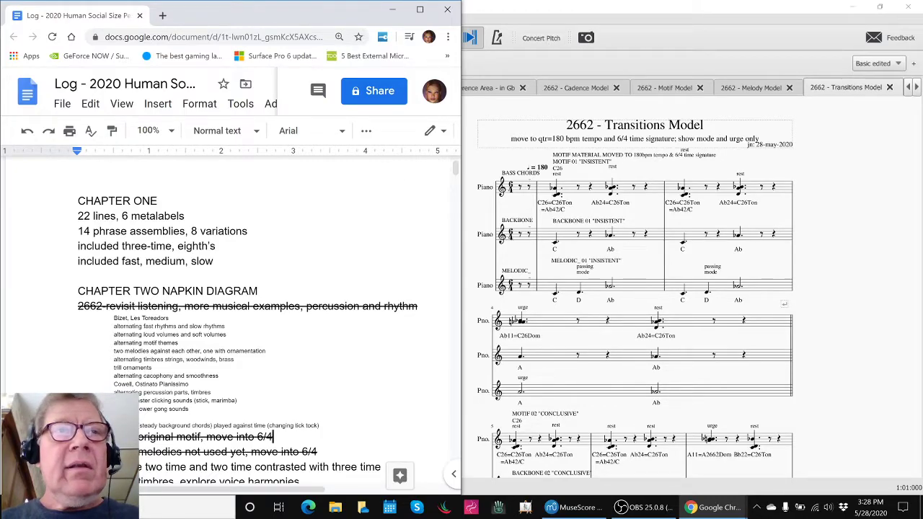
{"action": "left_click", "coordinate": [531, 6]}
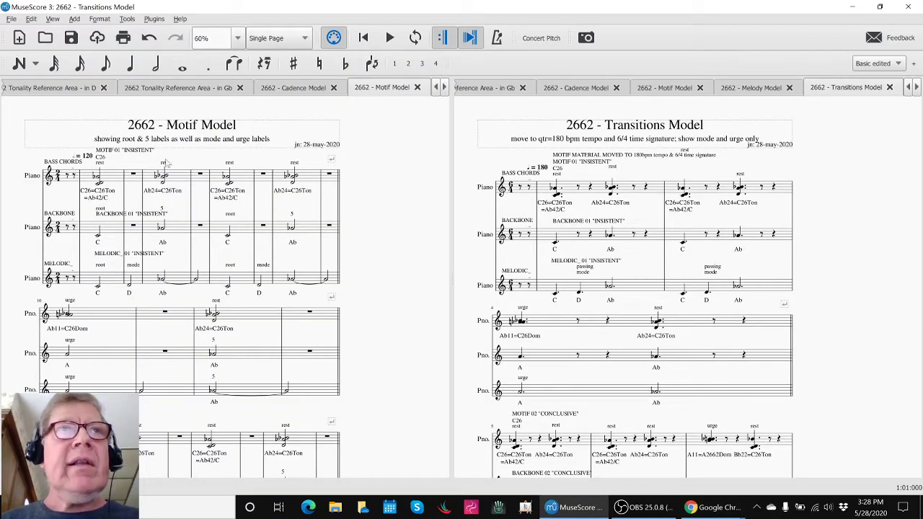
{"action": "left_click", "coordinate": [98, 177]}
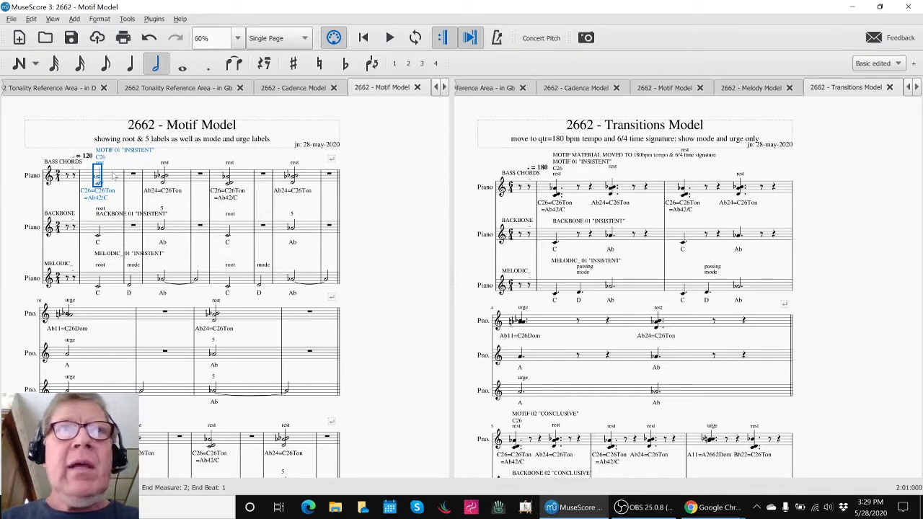
{"action": "key", "text": "alt+Down"}
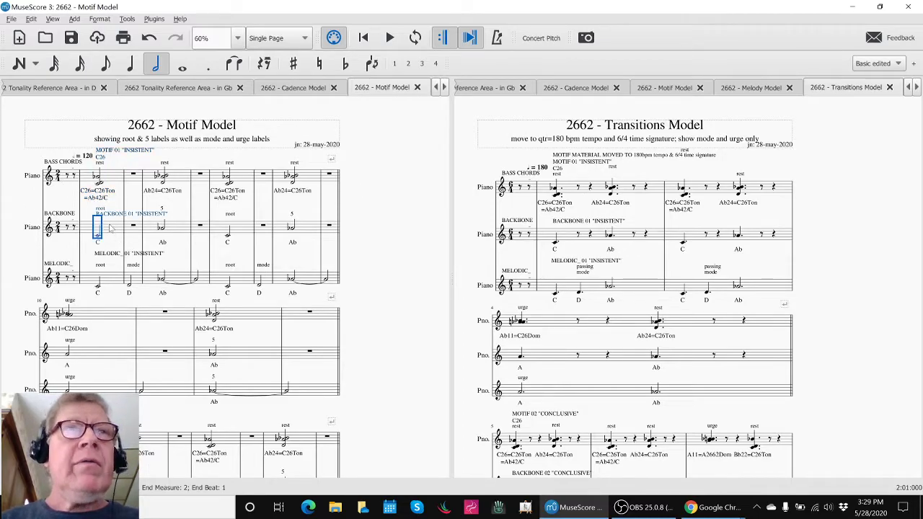
{"action": "key", "text": "space"}
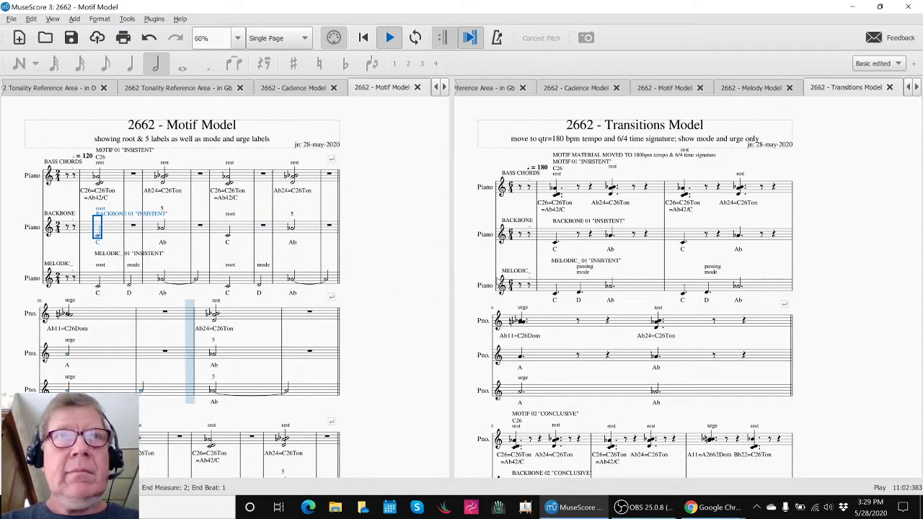
{"action": "key", "text": "space"}
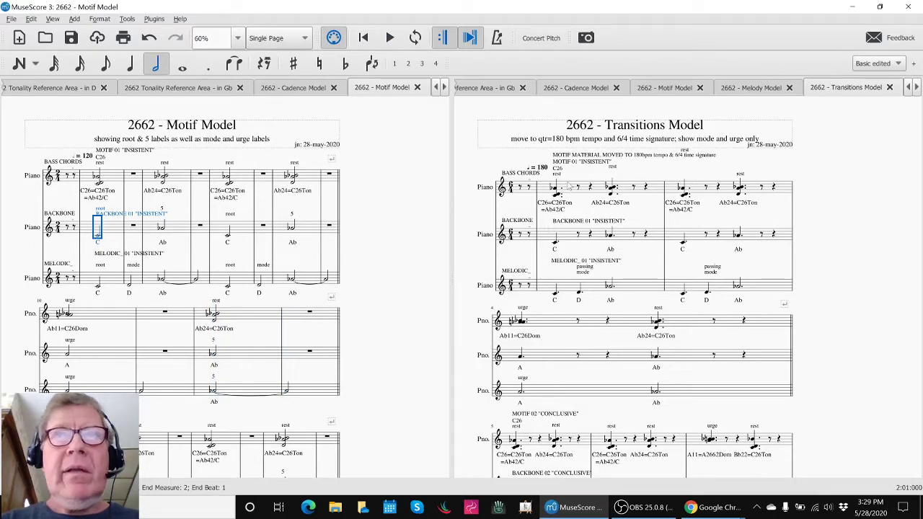
{"action": "left_click", "coordinate": [570, 187]}
{"action": "key", "text": "space"}
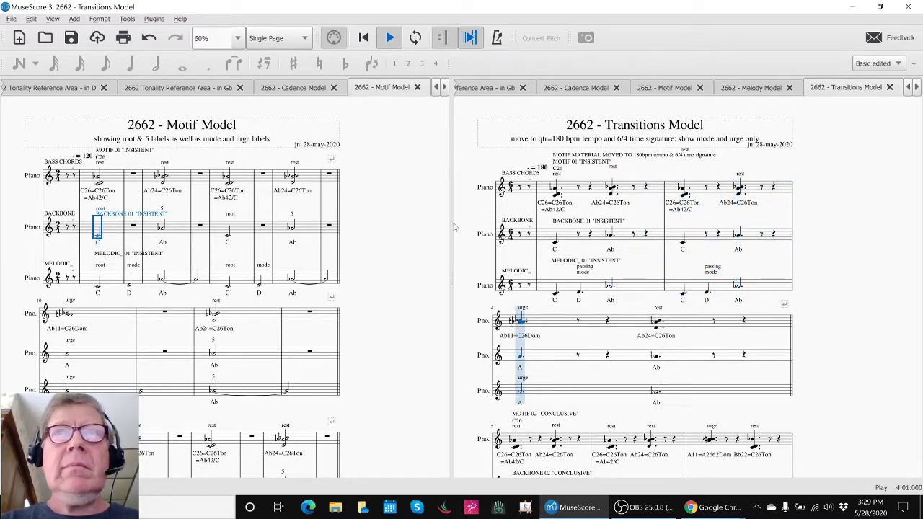
{"action": "key", "text": "space"}
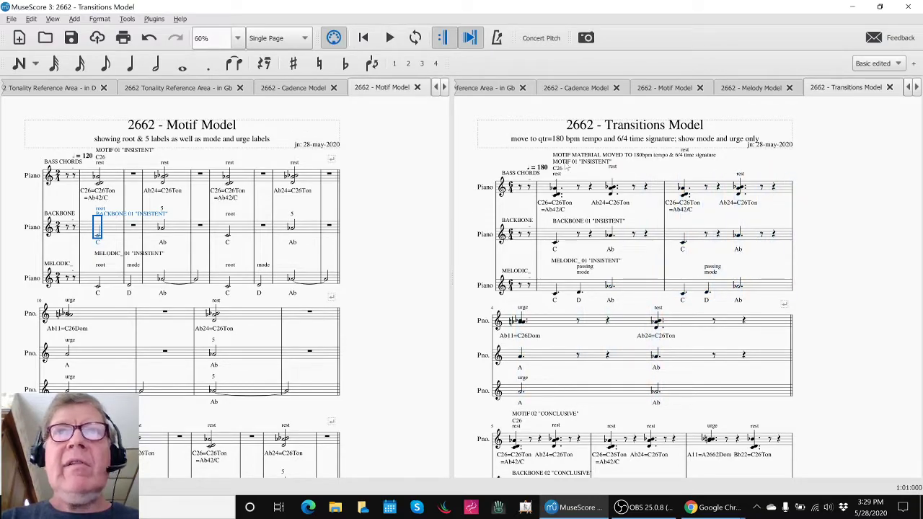
{"action": "left_click", "coordinate": [586, 163]}
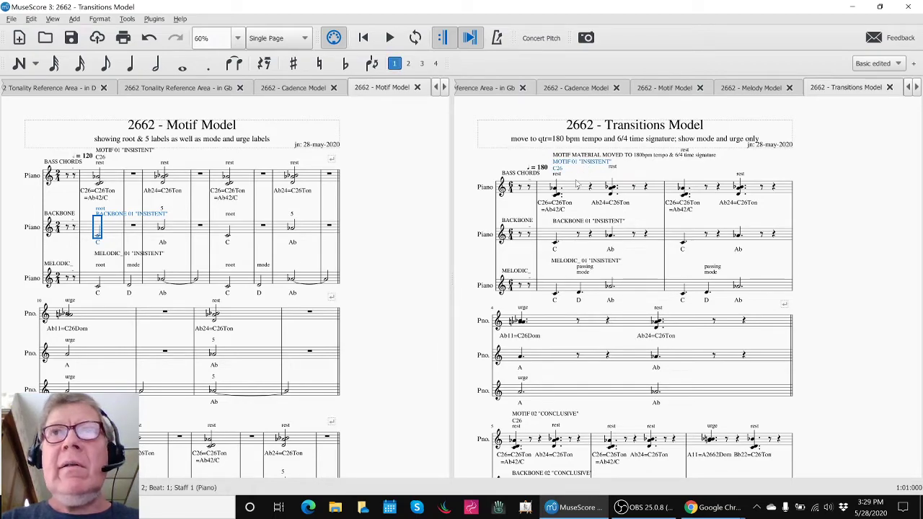
{"action": "scroll", "coordinate": [573, 180], "scroll_direction": "down", "scroll_amount": 2}
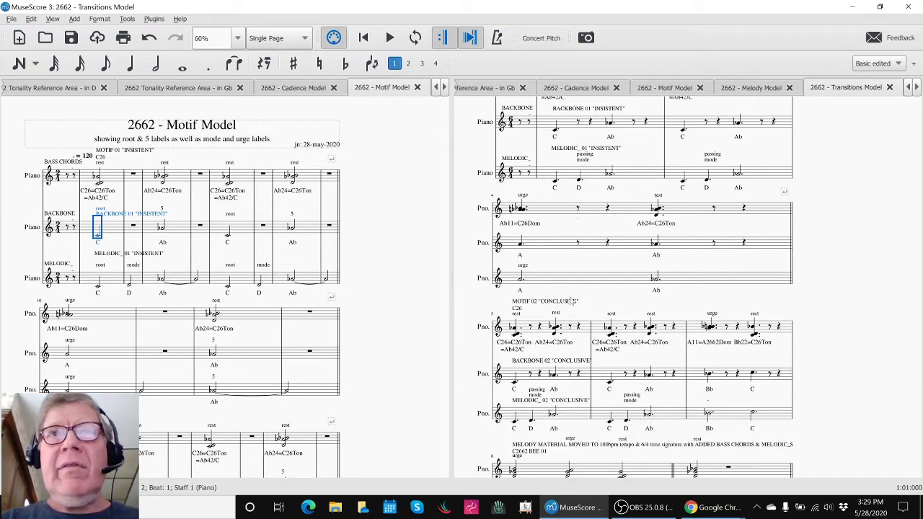
{"action": "left_click", "coordinate": [582, 418]}
{"action": "key", "text": "space"}
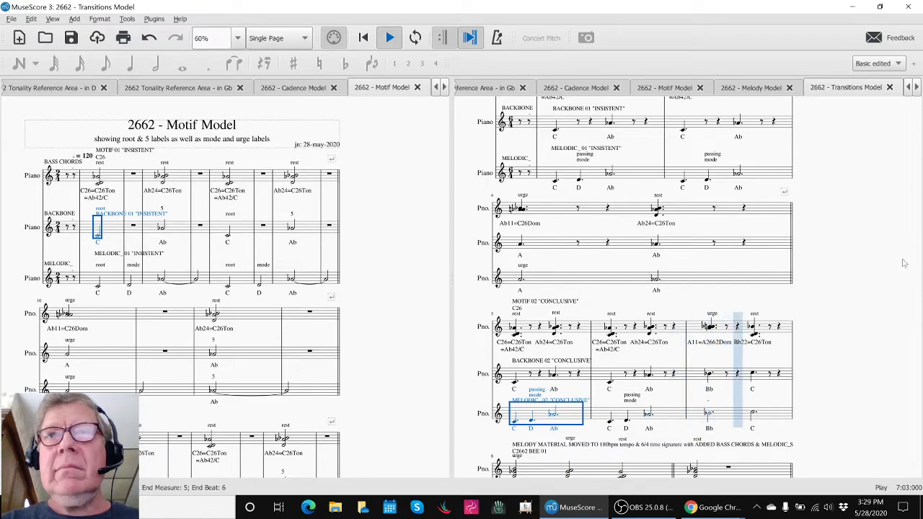
{"action": "key", "text": "Escape"}
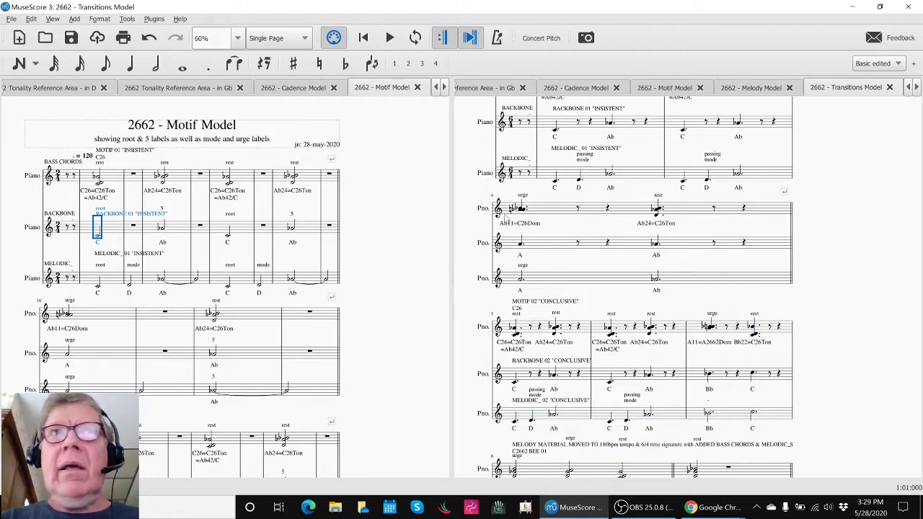
{"action": "left_click", "coordinate": [422, 223]}
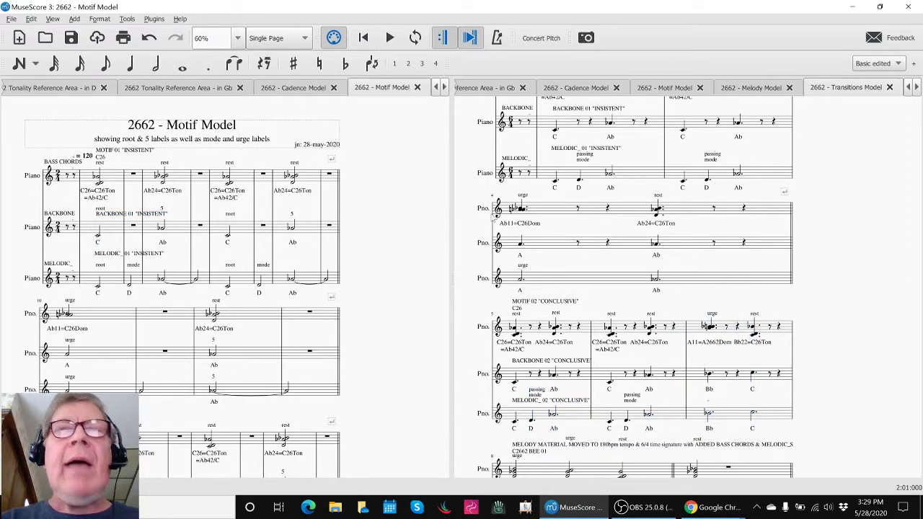
{"action": "scroll", "coordinate": [494, 219], "scroll_direction": "up", "scroll_amount": 2}
{"action": "left_click", "coordinate": [836, 220]}
{"action": "scroll", "coordinate": [836, 220], "scroll_direction": "up", "scroll_amount": 1}
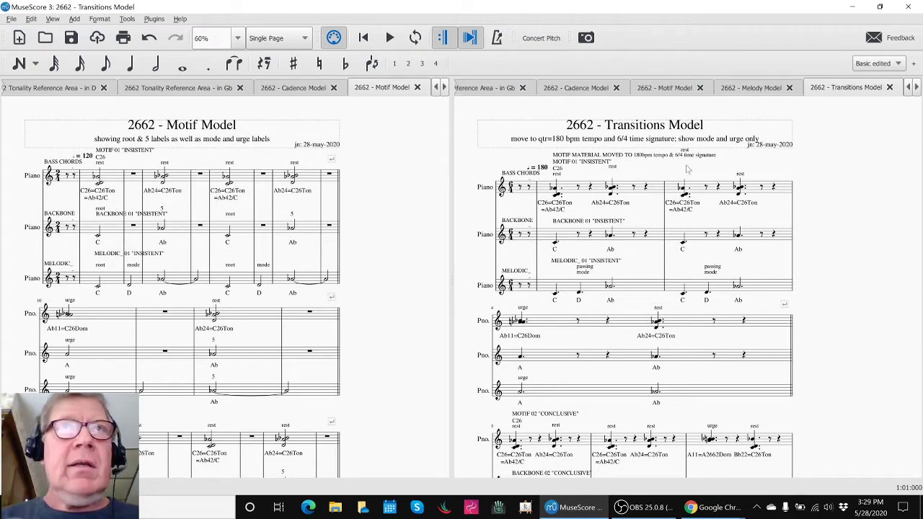
{"action": "key", "text": "alt+Tab"}
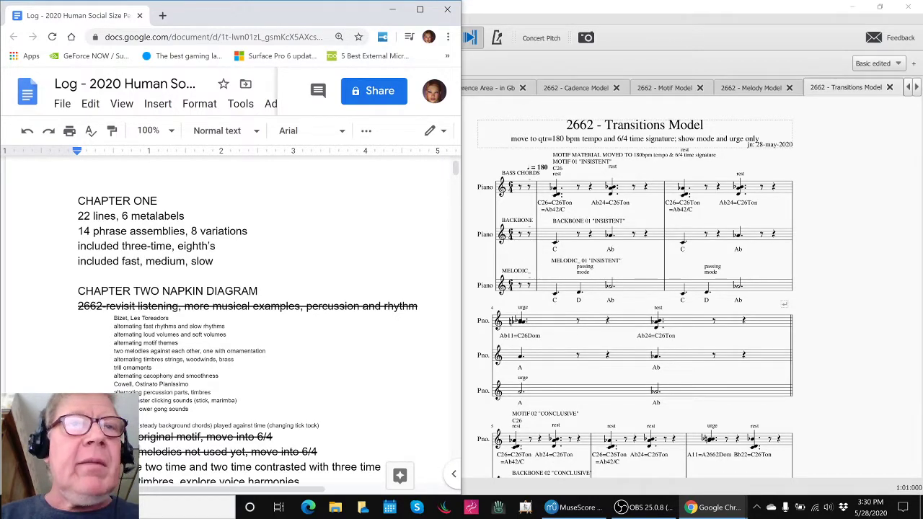
{"action": "scroll", "coordinate": [230, 318], "scroll_direction": "down", "scroll_amount": 1}
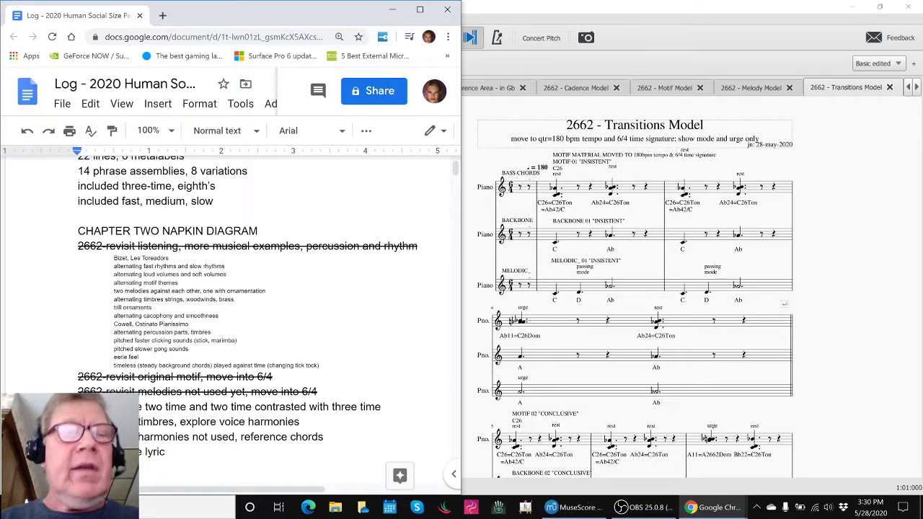
{"action": "key", "text": "alt+Tab"}
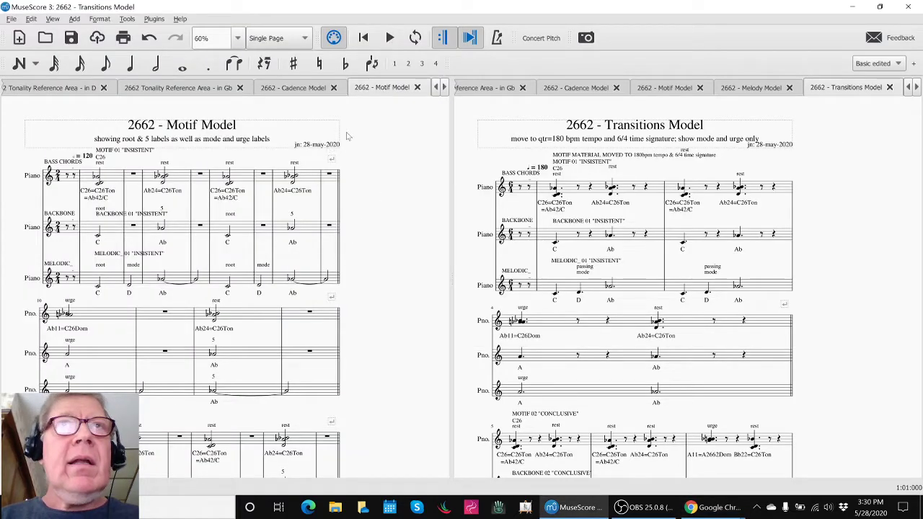
- Show 2662 - Melody Model in the left pane and scroll both scores down to the melody material
{"action": "left_click", "coordinate": [445, 87]}
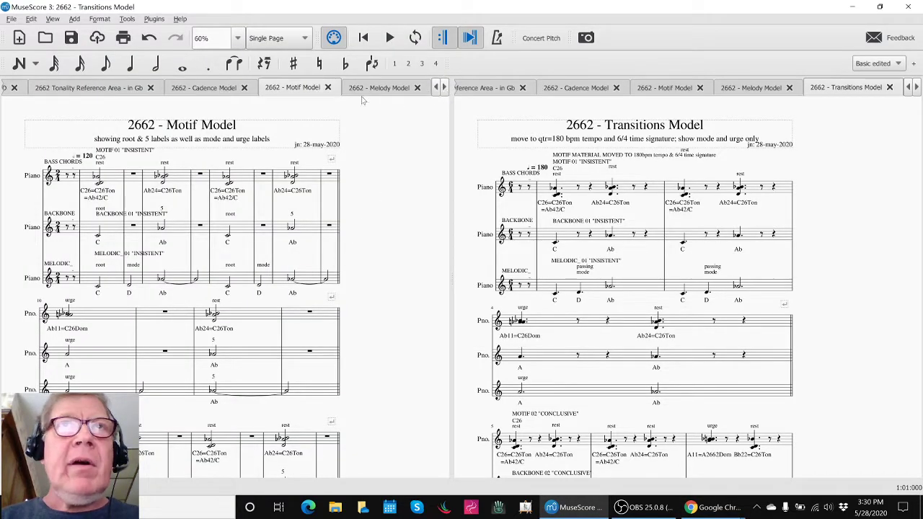
{"action": "left_click", "coordinate": [379, 87]}
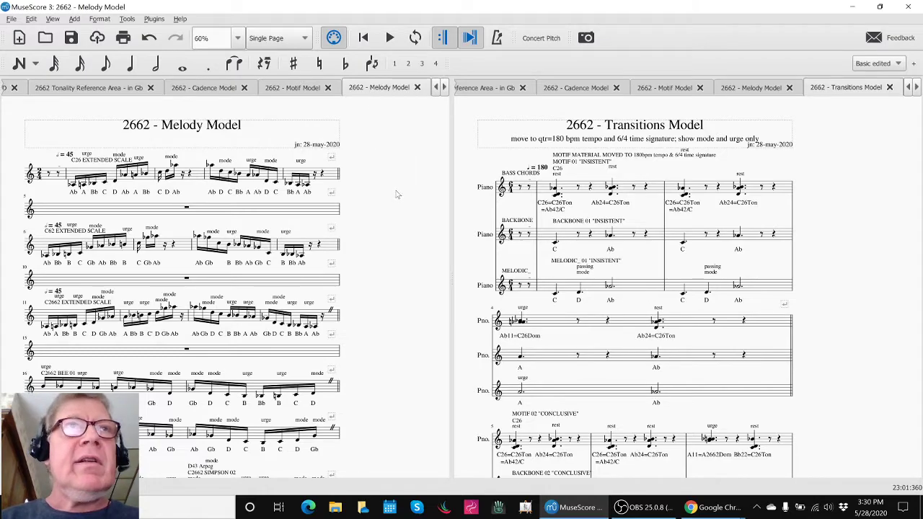
{"action": "scroll", "coordinate": [357, 260], "scroll_direction": "down", "scroll_amount": 2}
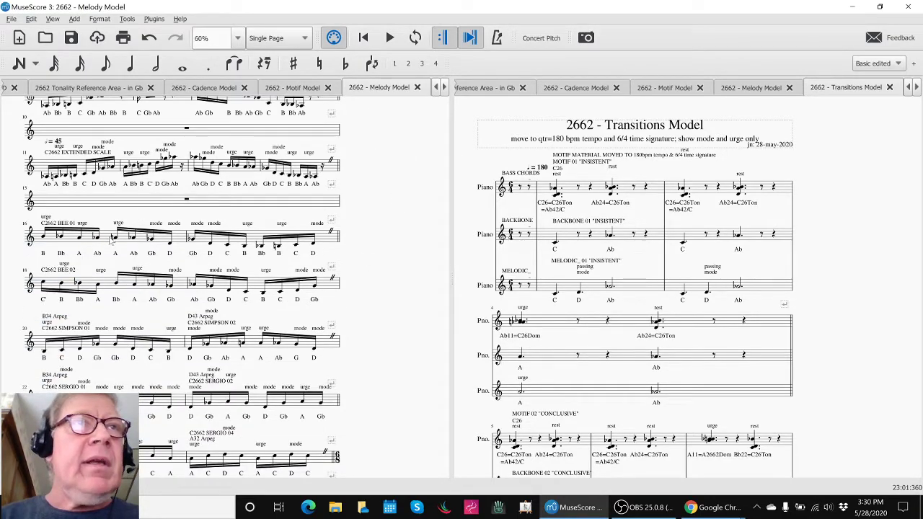
{"action": "left_click", "coordinate": [832, 290]}
{"action": "scroll", "coordinate": [859, 284], "scroll_direction": "down", "scroll_amount": 2}
{"action": "scroll", "coordinate": [858, 284], "scroll_direction": "down", "scroll_amount": 1}
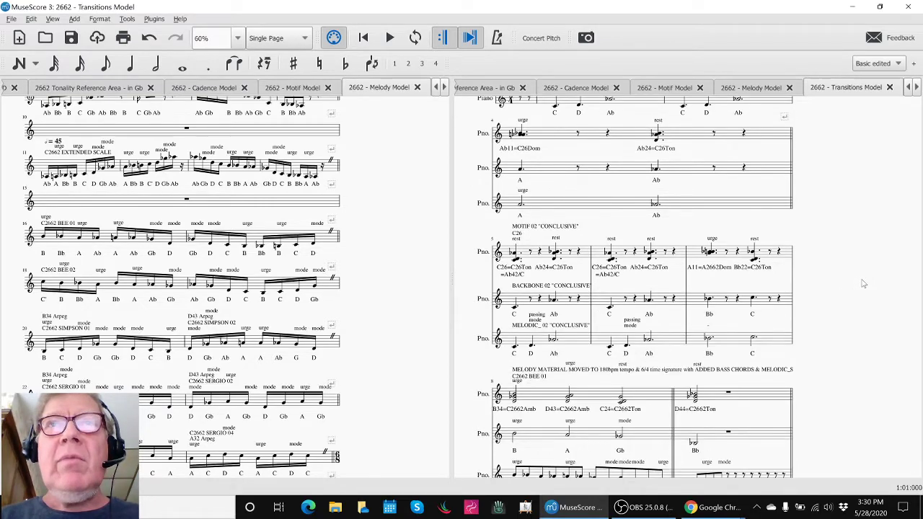
{"action": "scroll", "coordinate": [862, 283], "scroll_direction": "down", "scroll_amount": 2}
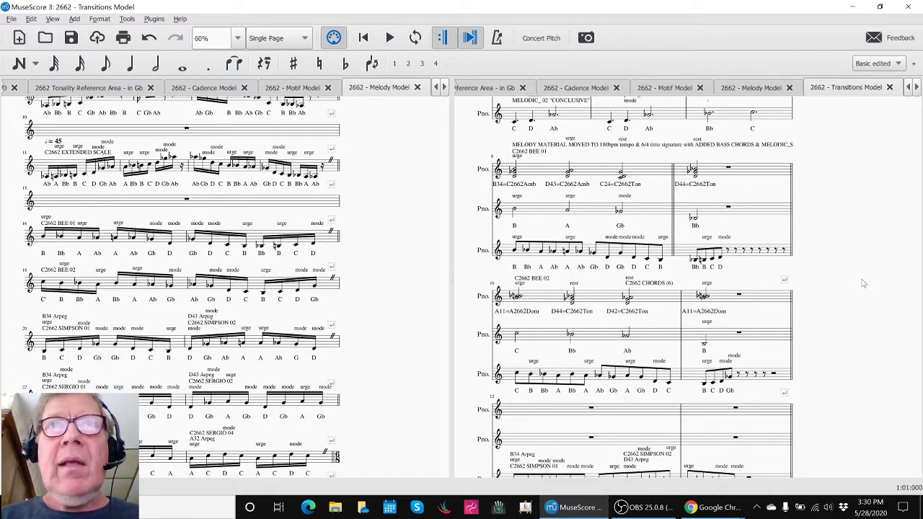
{"action": "scroll", "coordinate": [863, 283], "scroll_direction": "down", "scroll_amount": 1}
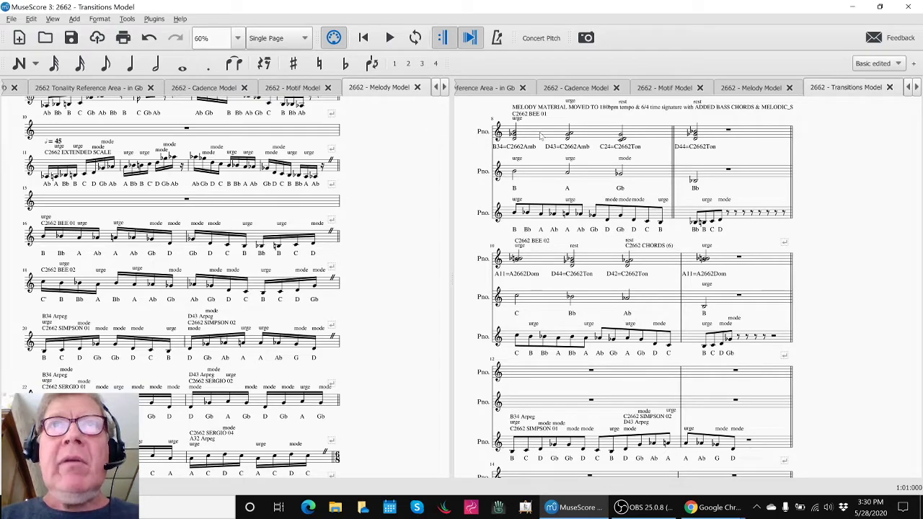
{"action": "left_click", "coordinate": [71, 243]}
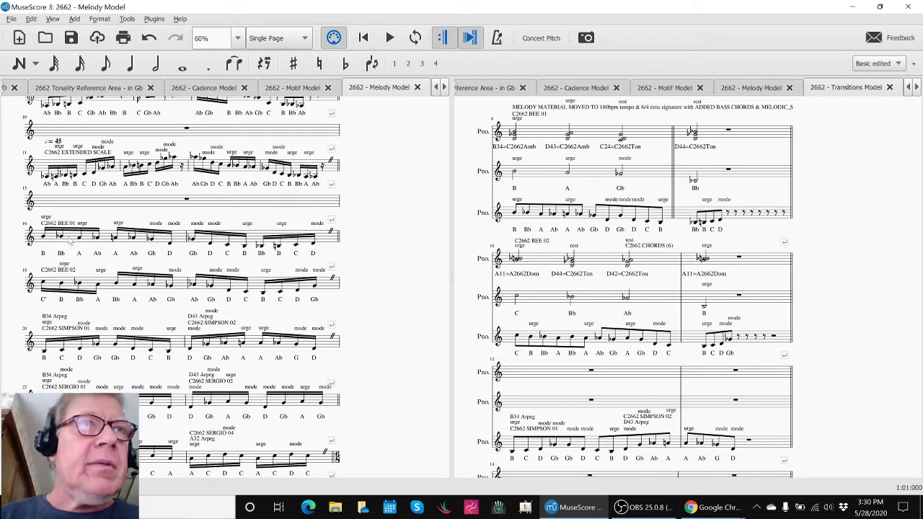
{"action": "left_click", "coordinate": [70, 242]}
{"action": "key", "text": "space"}
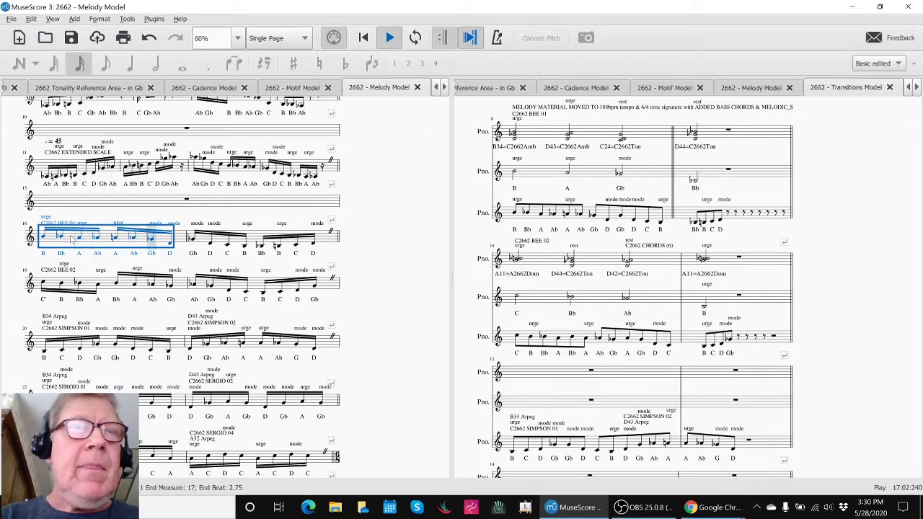
{"action": "key", "text": "space"}
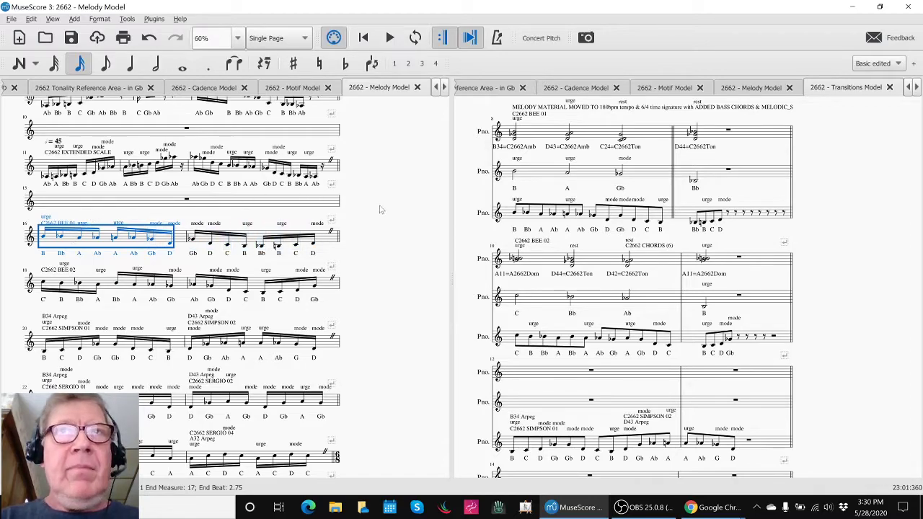
{"action": "left_click", "coordinate": [531, 178]}
{"action": "left_click", "coordinate": [532, 177]}
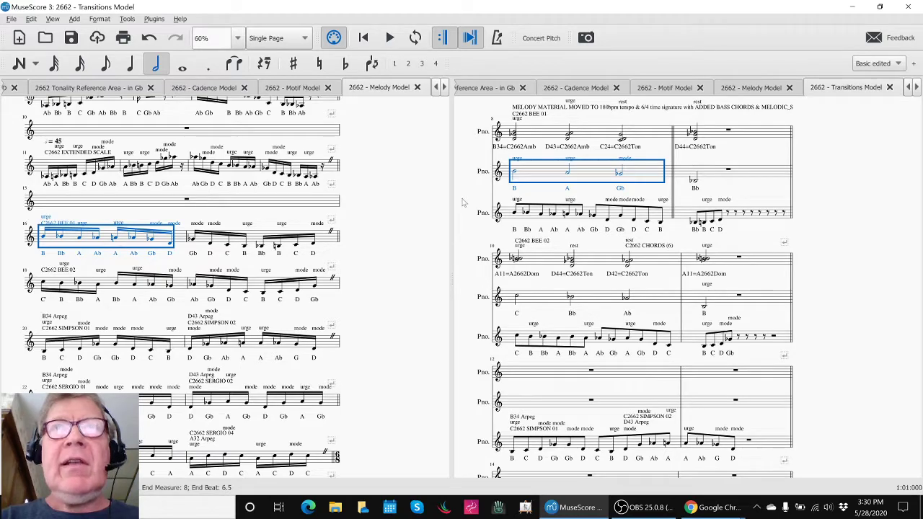
{"action": "left_click", "coordinate": [535, 147]}
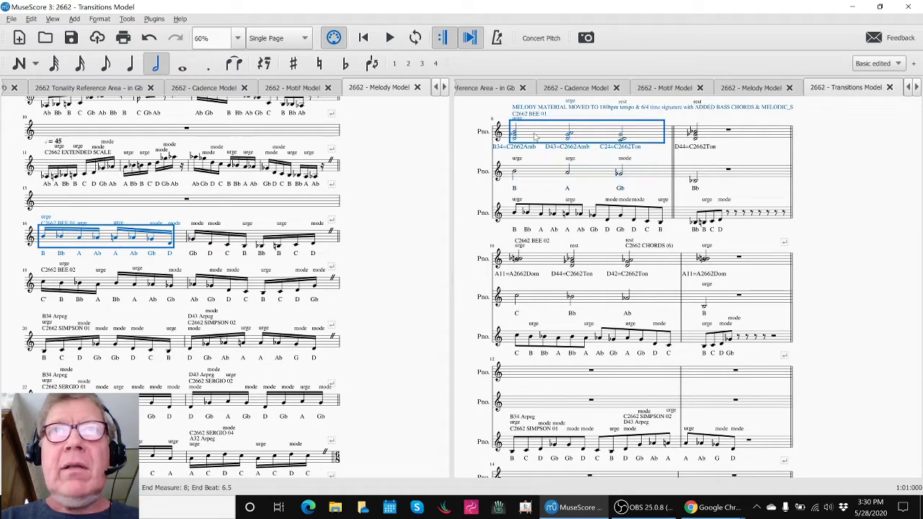
{"action": "left_click", "coordinate": [535, 172]}
{"action": "key", "text": "space"}
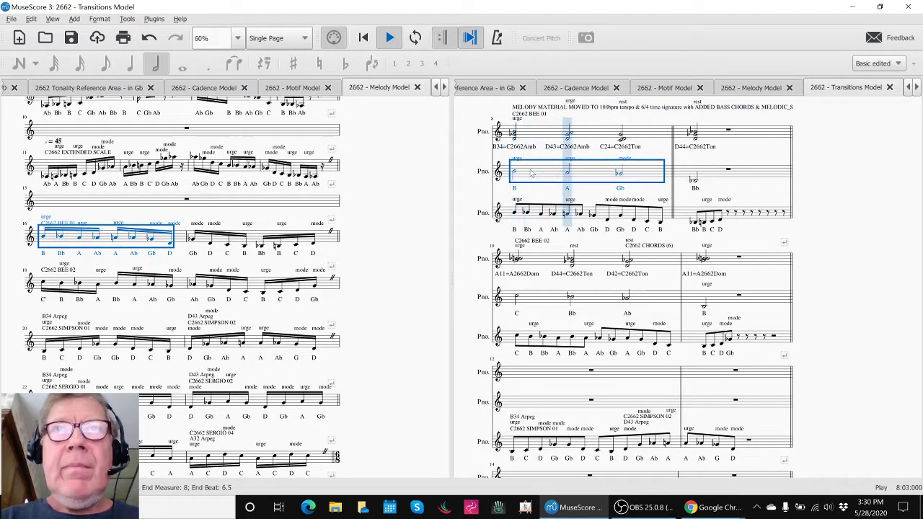
{"action": "key", "text": "space"}
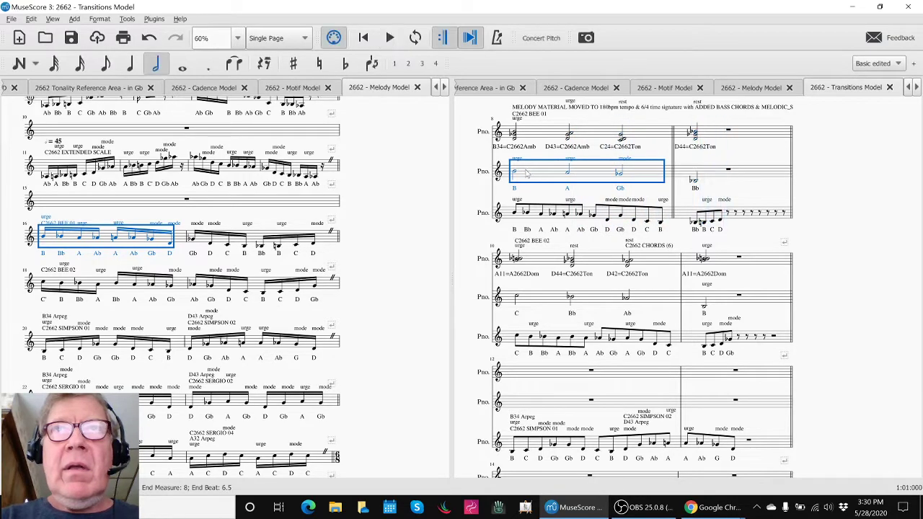
{"action": "left_click", "coordinate": [534, 259]}
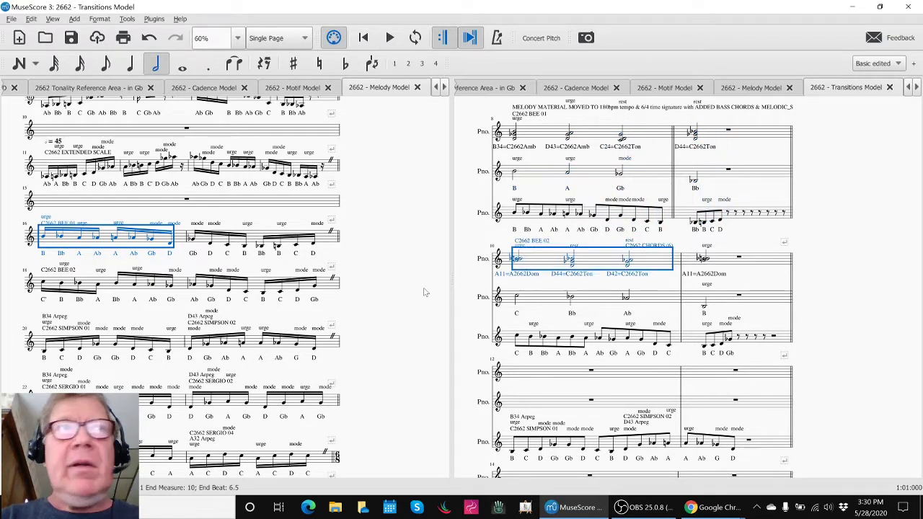
{"action": "left_click", "coordinate": [110, 294]}
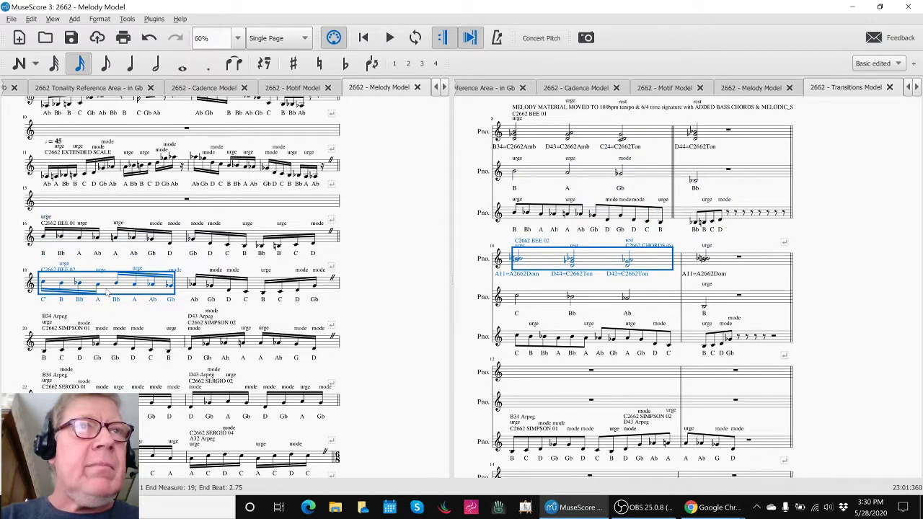
{"action": "left_click", "coordinate": [108, 349]}
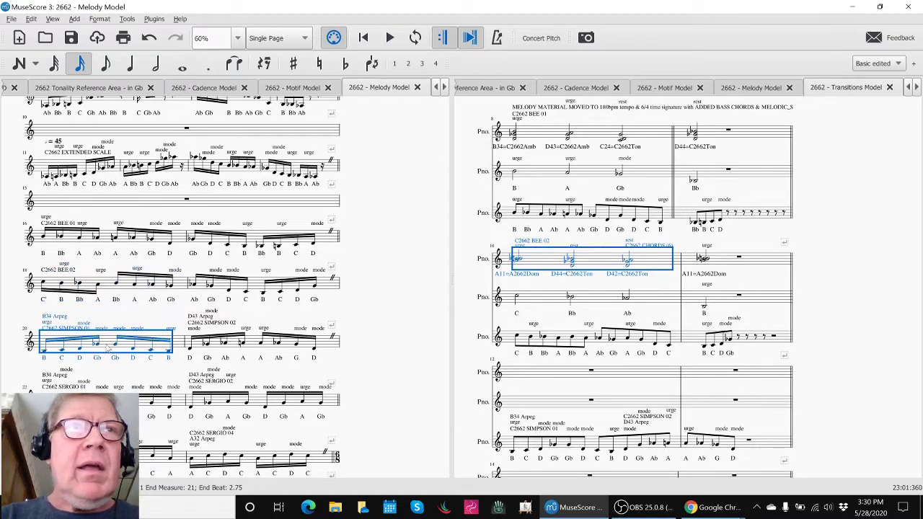
{"action": "scroll", "coordinate": [577, 382], "scroll_direction": "down", "scroll_amount": 3}
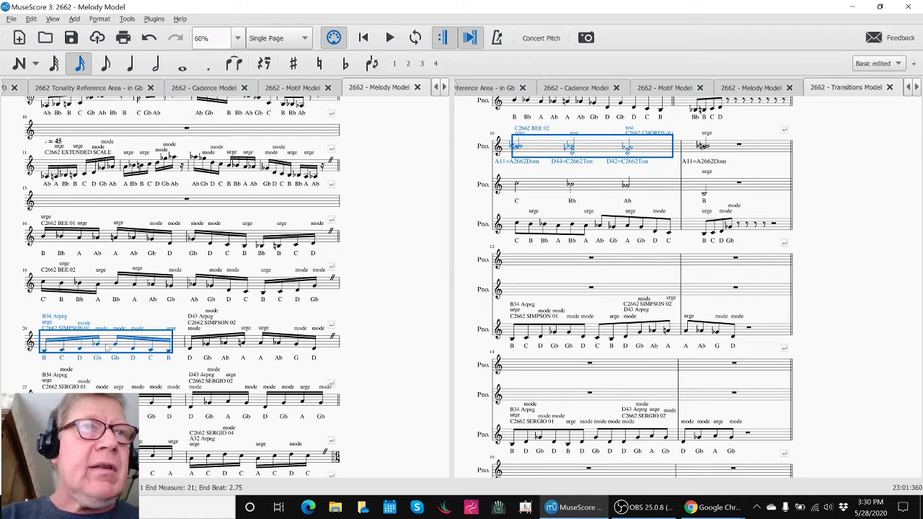
{"action": "key", "text": "space"}
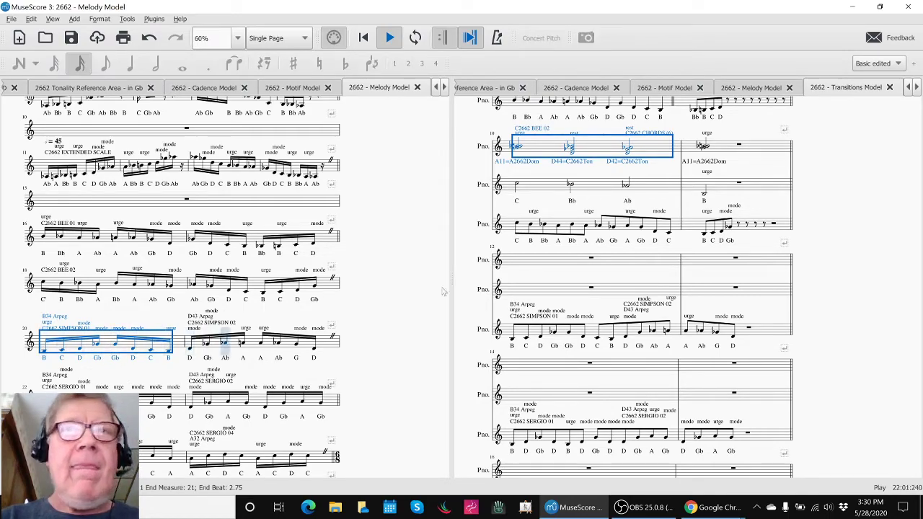
{"action": "key", "text": "space"}
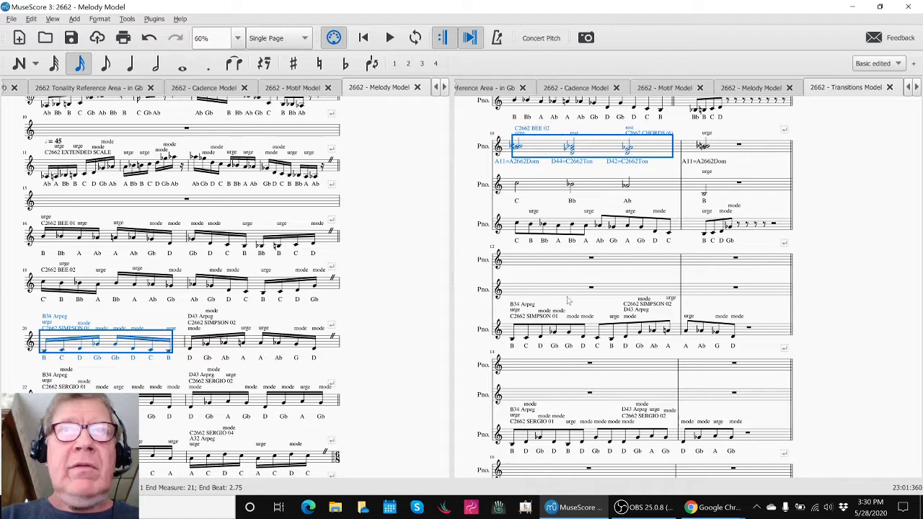
{"action": "left_click", "coordinate": [567, 292]}
{"action": "key", "text": "space"}
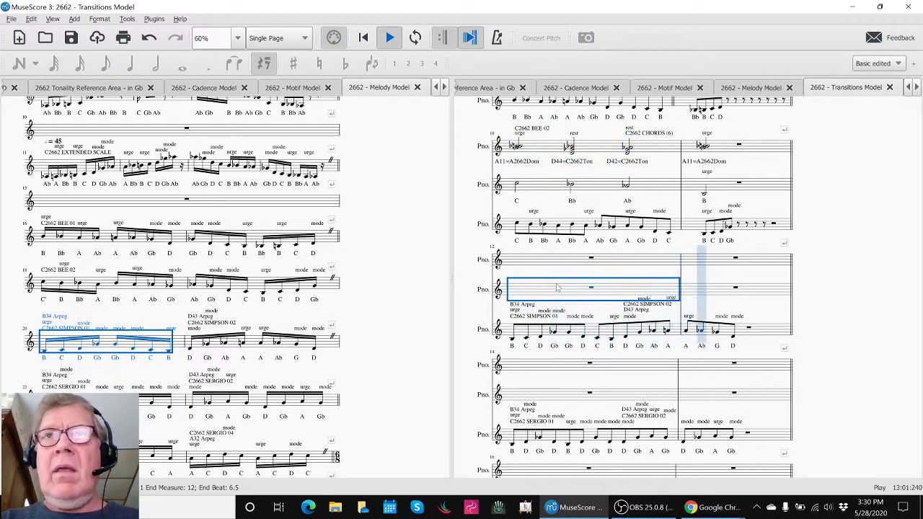
{"action": "key", "text": "space"}
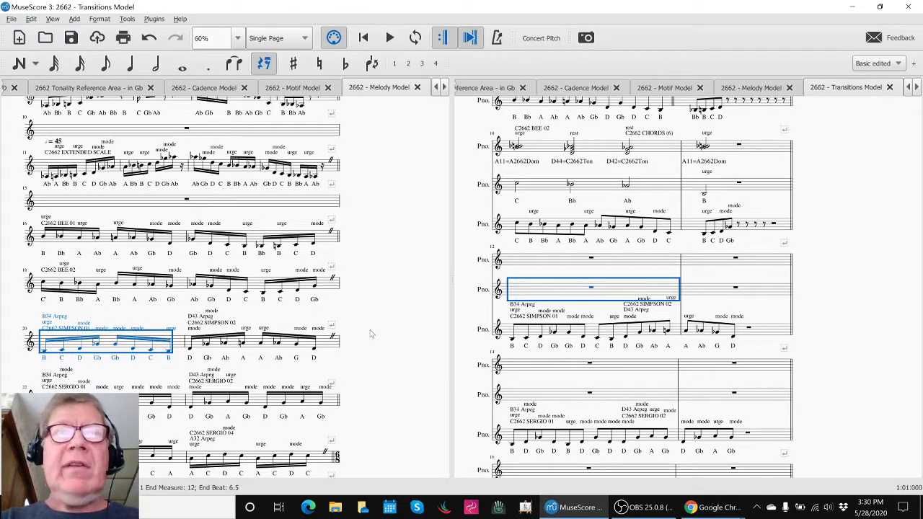
{"action": "scroll", "coordinate": [373, 335], "scroll_direction": "down", "scroll_amount": 3}
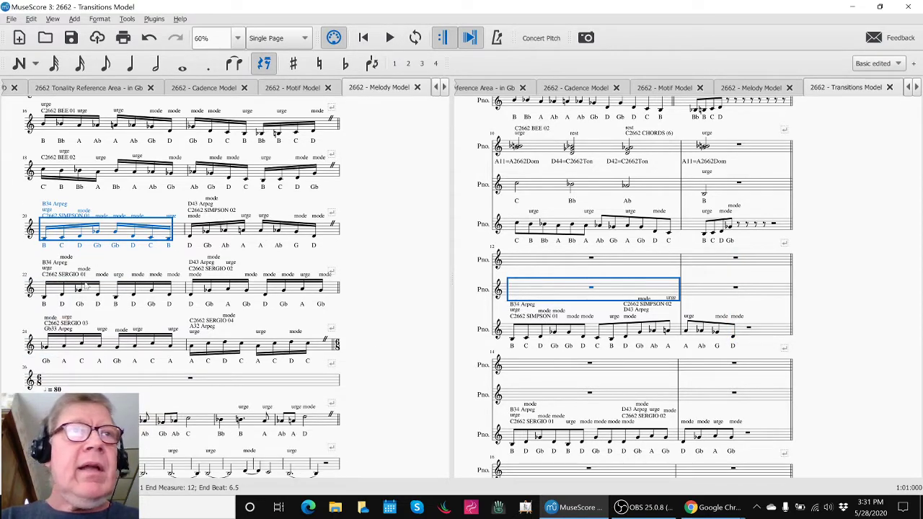
{"action": "left_click", "coordinate": [106, 292]}
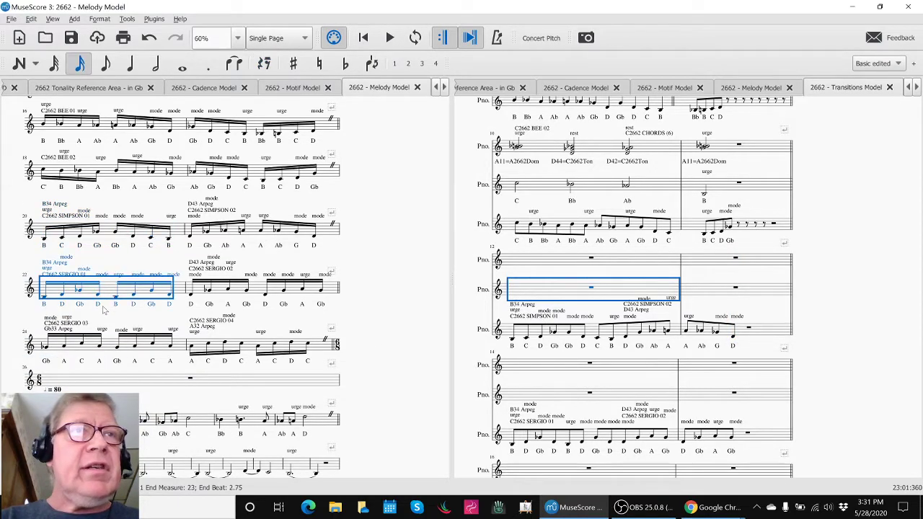
{"action": "left_click", "coordinate": [107, 350]}
{"action": "scroll", "coordinate": [621, 421], "scroll_direction": "down", "scroll_amount": 3}
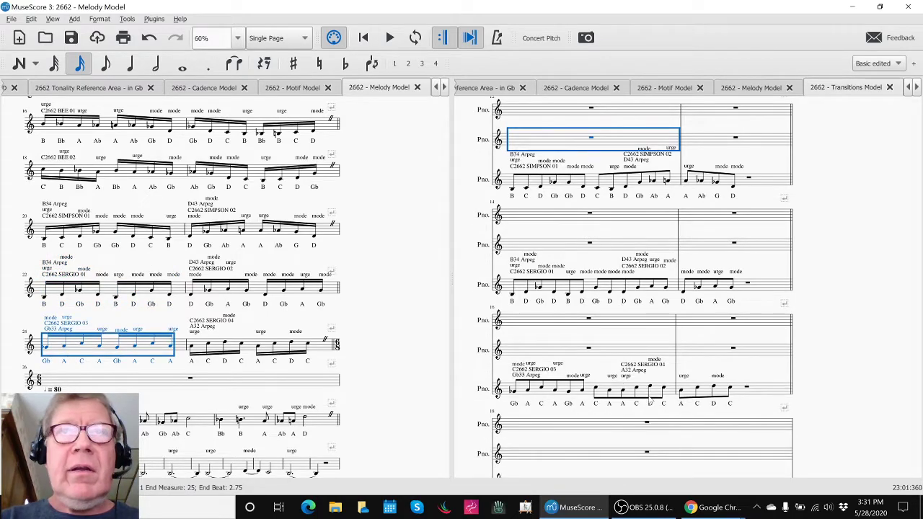
{"action": "scroll", "coordinate": [649, 401], "scroll_direction": "down", "scroll_amount": 1}
{"action": "scroll", "coordinate": [417, 348], "scroll_direction": "down", "scroll_amount": 3}
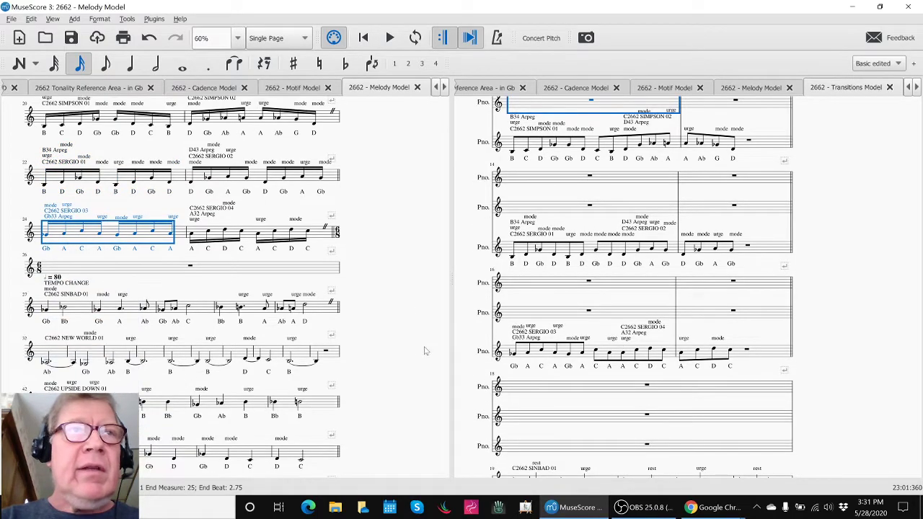
{"action": "scroll", "coordinate": [642, 402], "scroll_direction": "down", "scroll_amount": 4}
{"action": "left_click", "coordinate": [550, 336]}
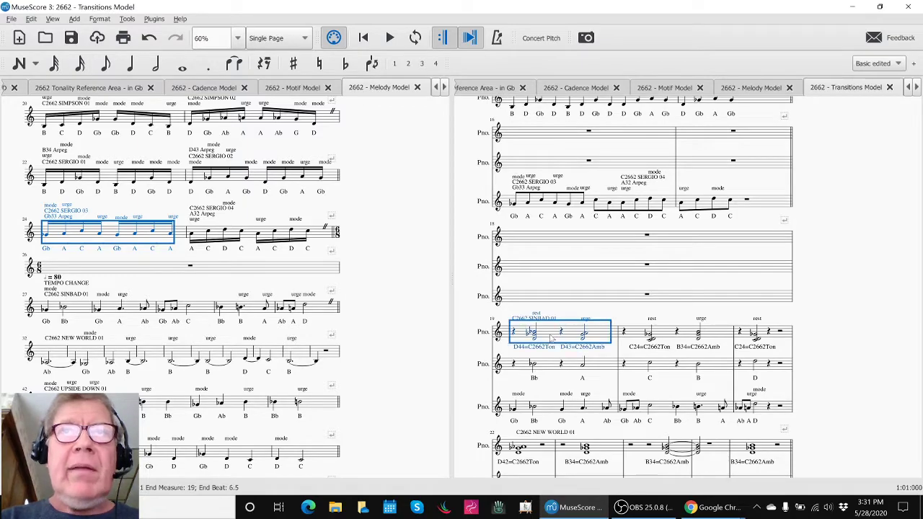
{"action": "key", "text": "space"}
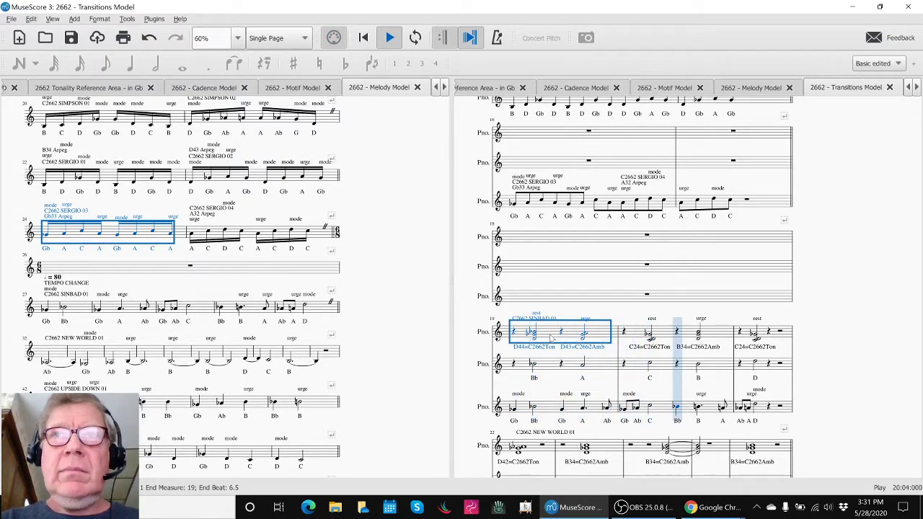
{"action": "key", "text": "space"}
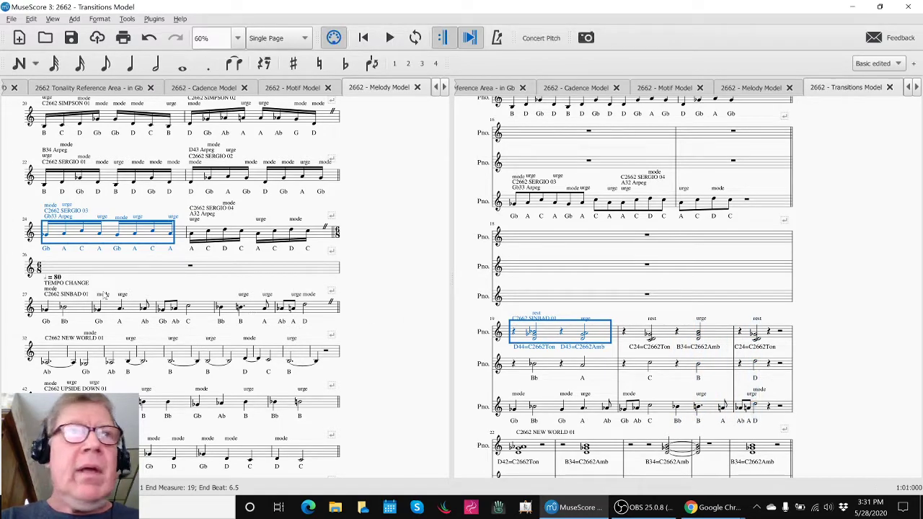
{"action": "left_click", "coordinate": [70, 309]}
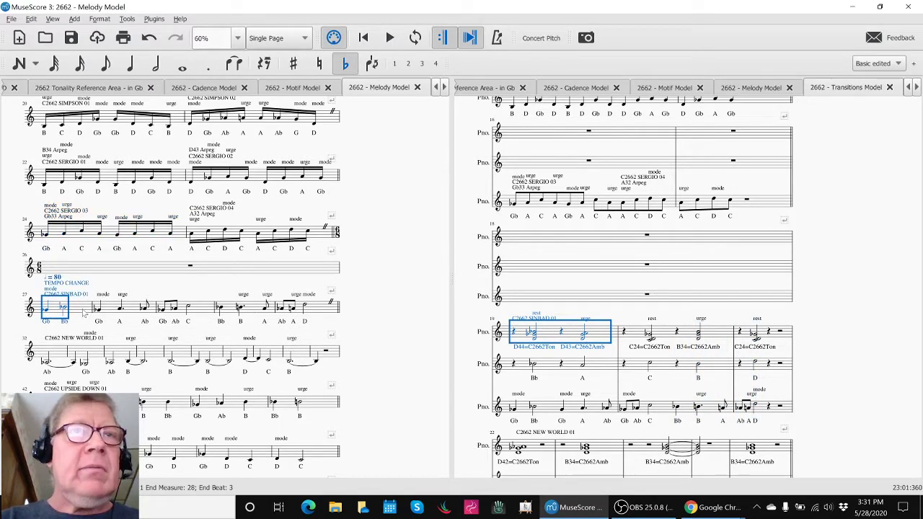
{"action": "key", "text": "space"}
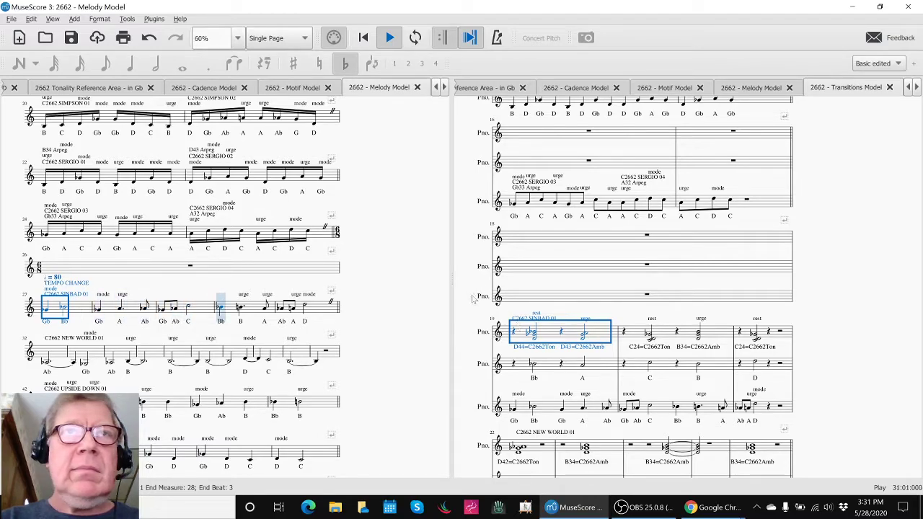
{"action": "key", "text": "space"}
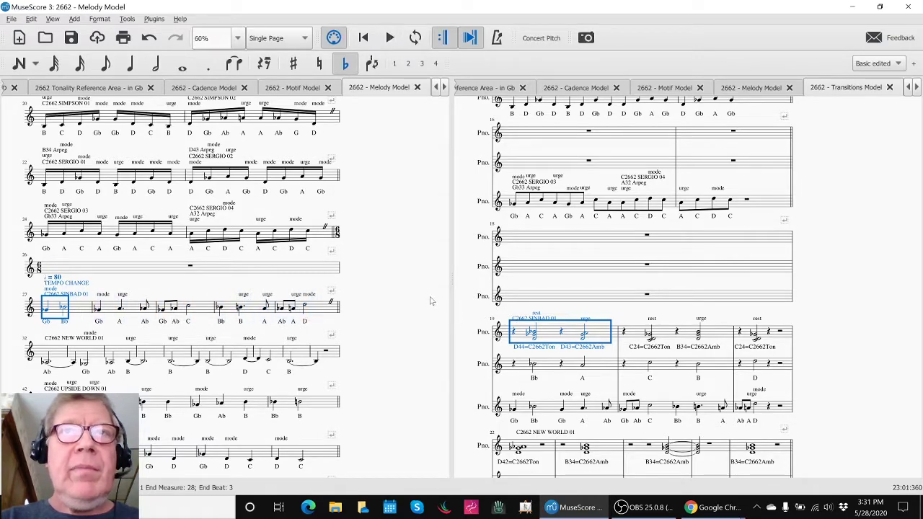
{"action": "scroll", "coordinate": [437, 301], "scroll_direction": "down", "scroll_amount": 2}
{"action": "scroll", "coordinate": [436, 302], "scroll_direction": "up", "scroll_amount": 1}
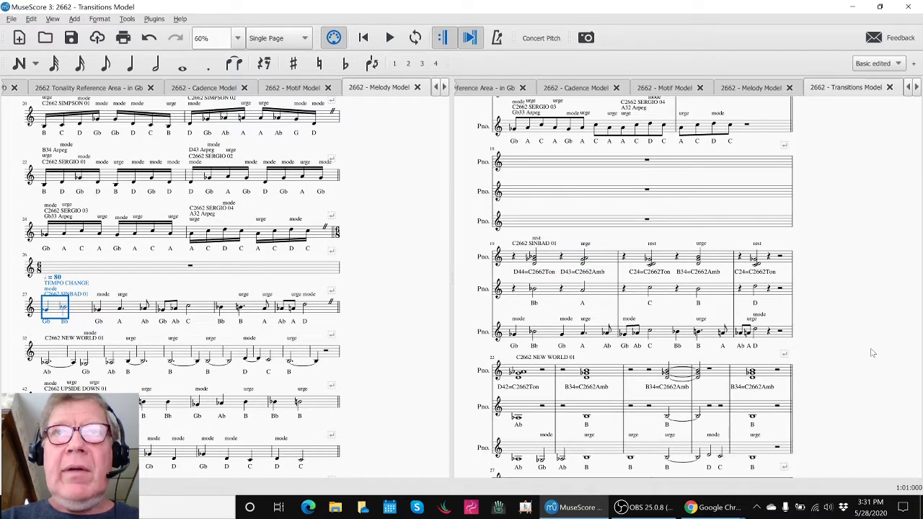
{"action": "scroll", "coordinate": [872, 353], "scroll_direction": "down", "scroll_amount": 3}
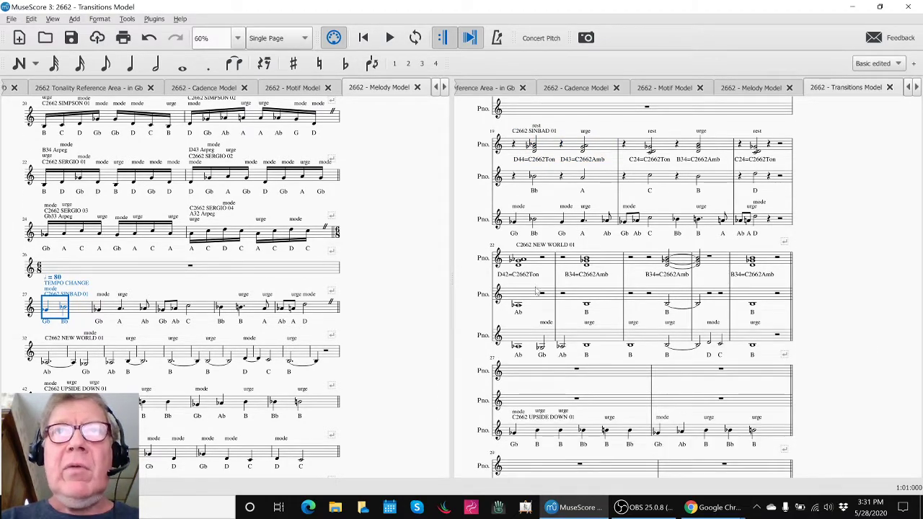
{"action": "left_click", "coordinate": [531, 297]}
{"action": "key", "text": "space"}
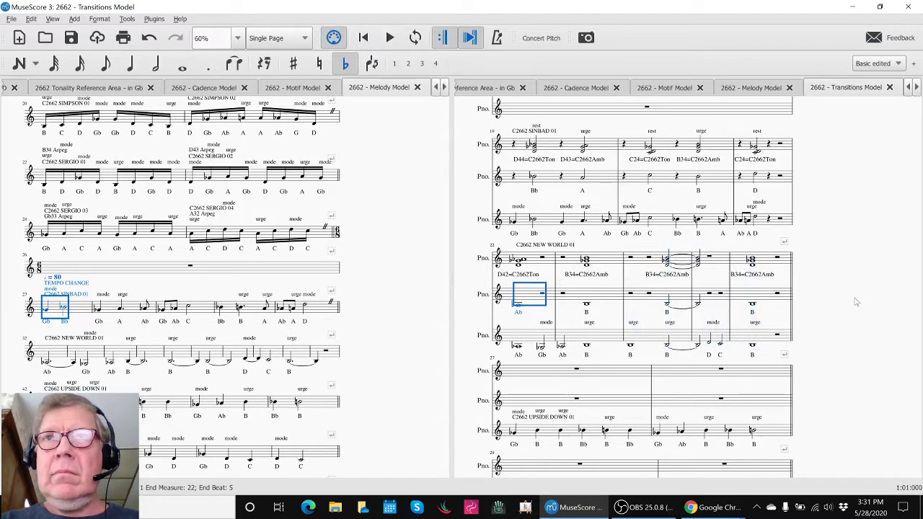
{"action": "key", "text": "Escape"}
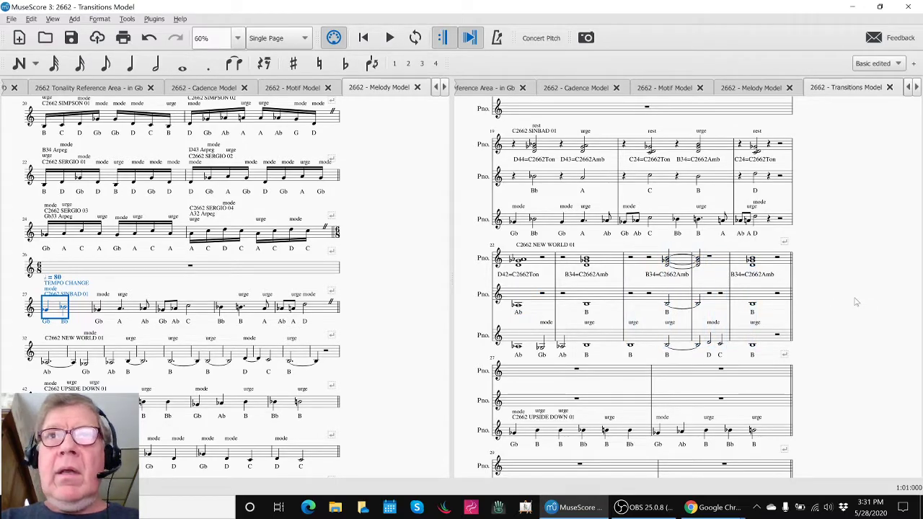
{"action": "left_click", "coordinate": [366, 314]}
- Audition measure 42 of the Melody Model score
{"action": "scroll", "coordinate": [366, 314], "scroll_direction": "down", "scroll_amount": 2}
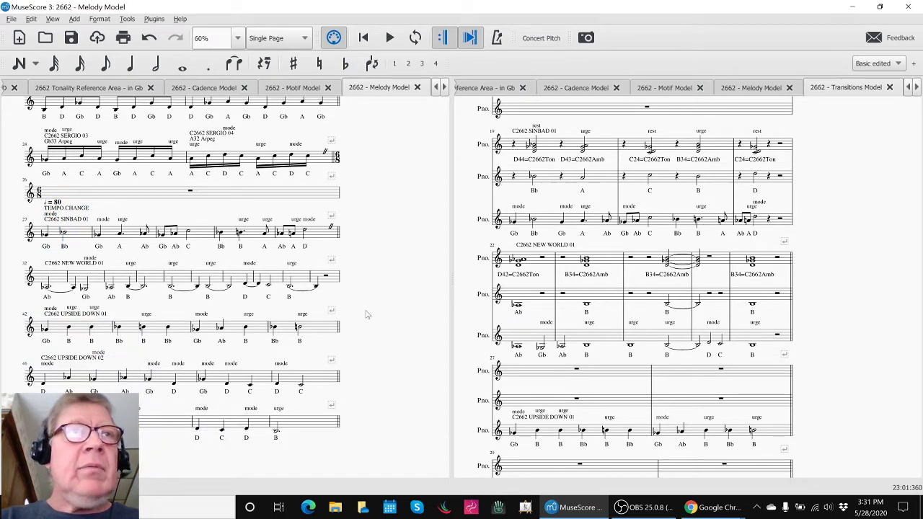
{"action": "left_click", "coordinate": [99, 336]}
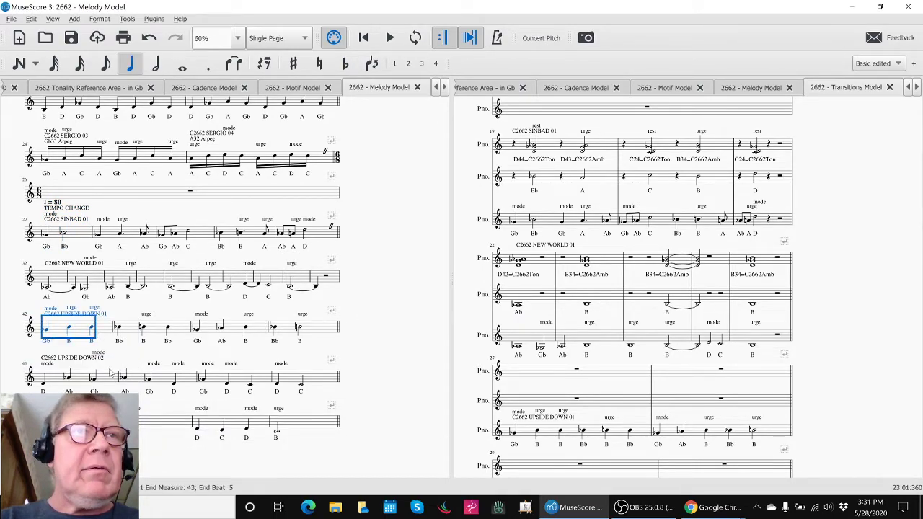
{"action": "left_click", "coordinate": [79, 379]}
{"action": "left_click", "coordinate": [146, 421]}
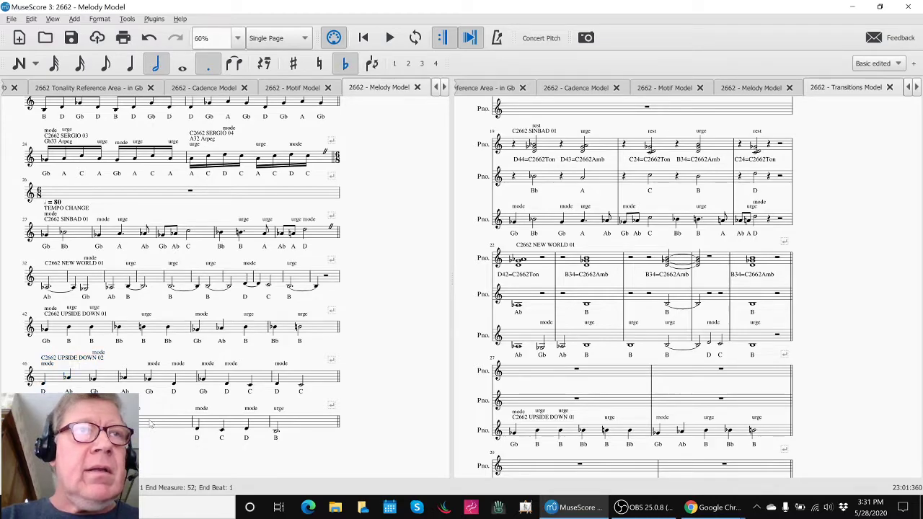
{"action": "left_click", "coordinate": [103, 335]}
{"action": "key", "text": "space"}
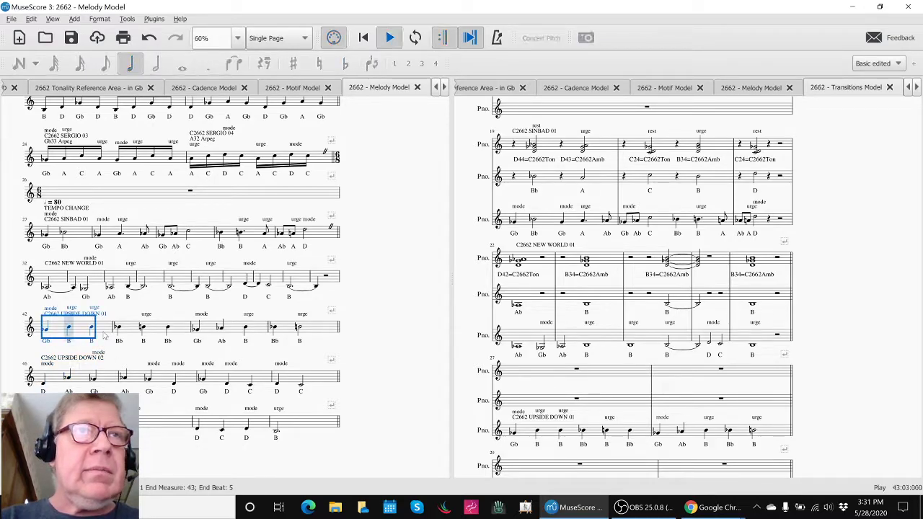
{"action": "key", "text": "space"}
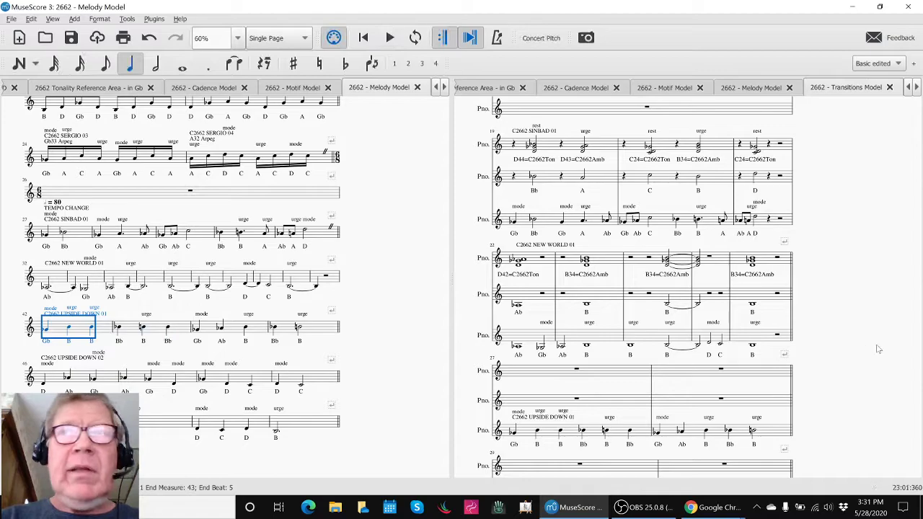
- Audition measure 27 of the Transitions Model score, then clear the selection
{"action": "scroll", "coordinate": [485, 307], "scroll_direction": "down", "scroll_amount": 3}
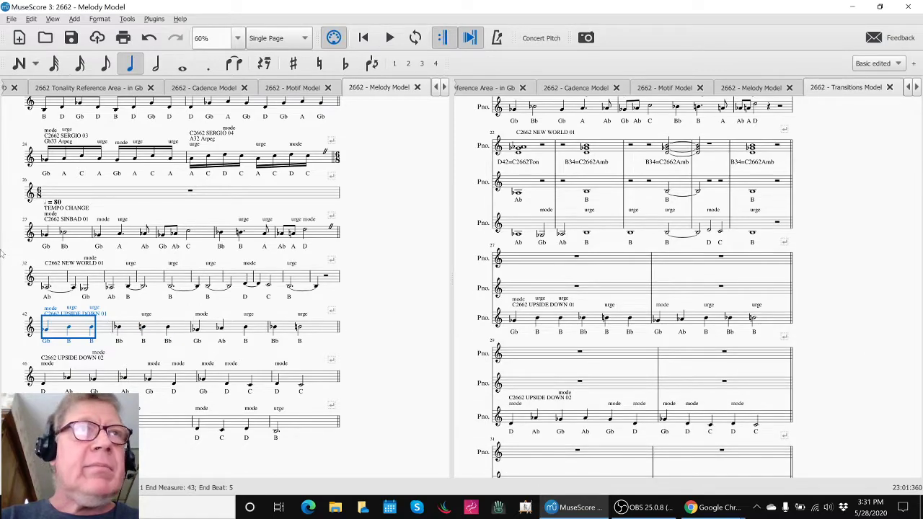
{"action": "left_click", "coordinate": [37, 194]}
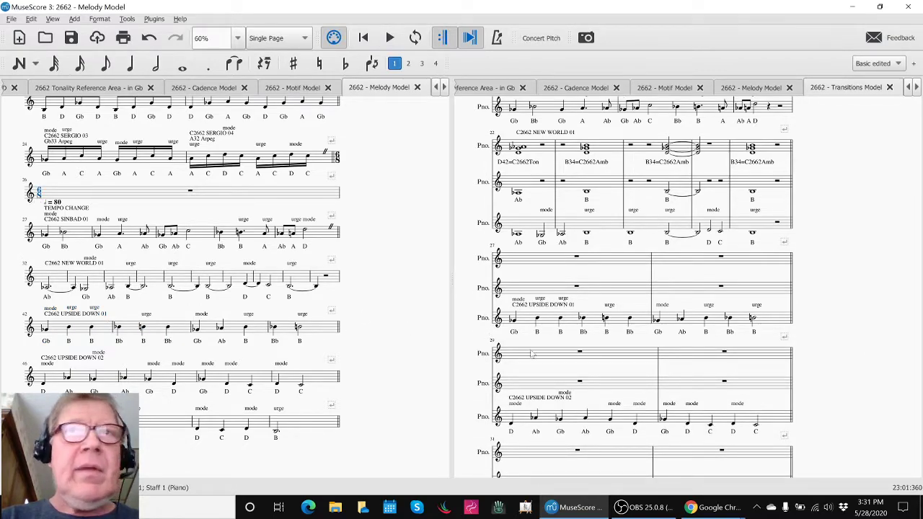
{"action": "left_click", "coordinate": [546, 264]}
{"action": "key", "text": "space"}
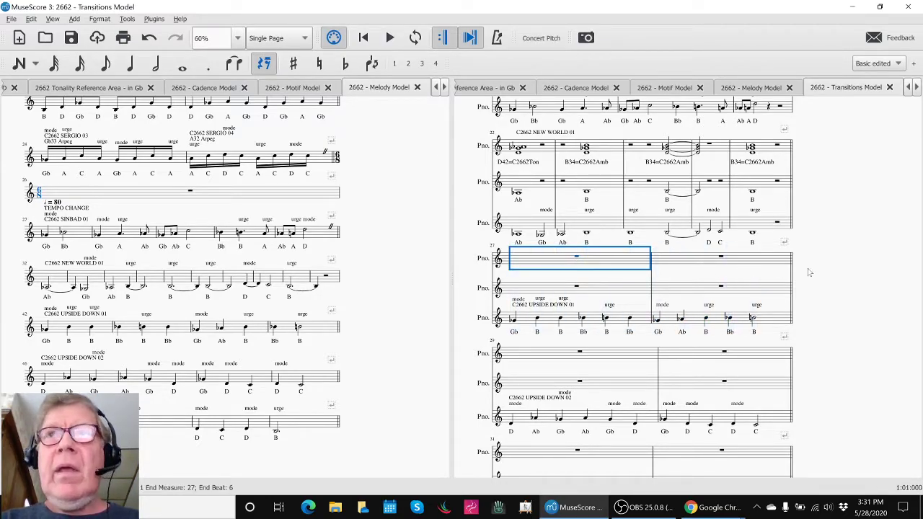
{"action": "left_click", "coordinate": [869, 300]}
{"action": "key", "text": "alt+Tab"}
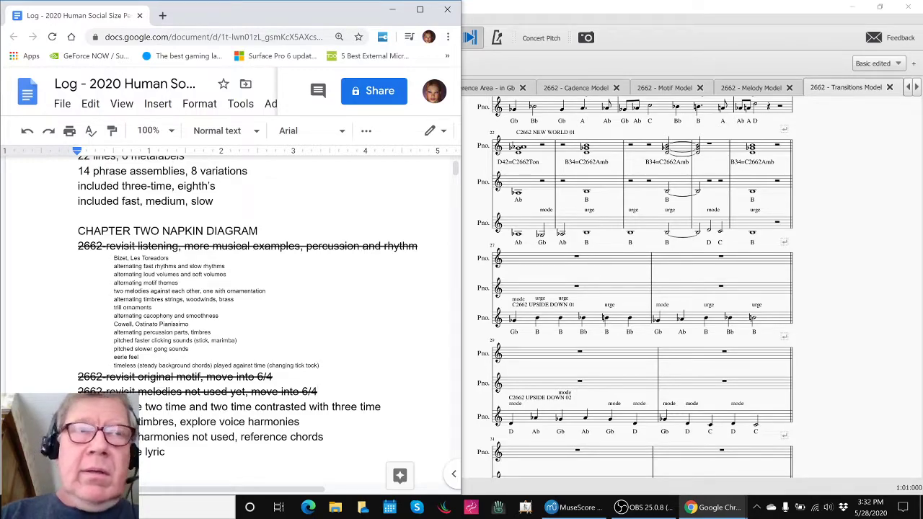
- Add a log line after the 6/4 entry: '2662-revisit new material into a pulse story chapter two'
{"action": "key", "text": "Return"}
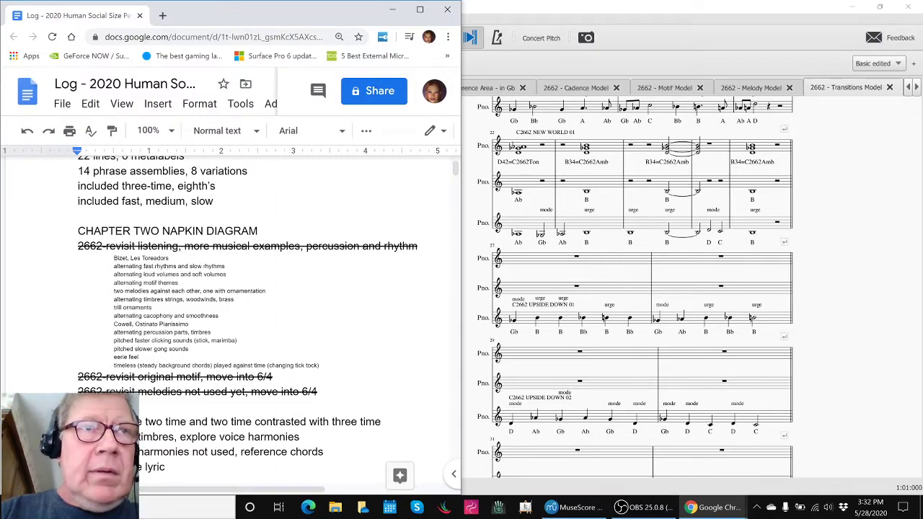
{"action": "key", "text": "BackSpace"}
{"action": "key", "text": "Return"}
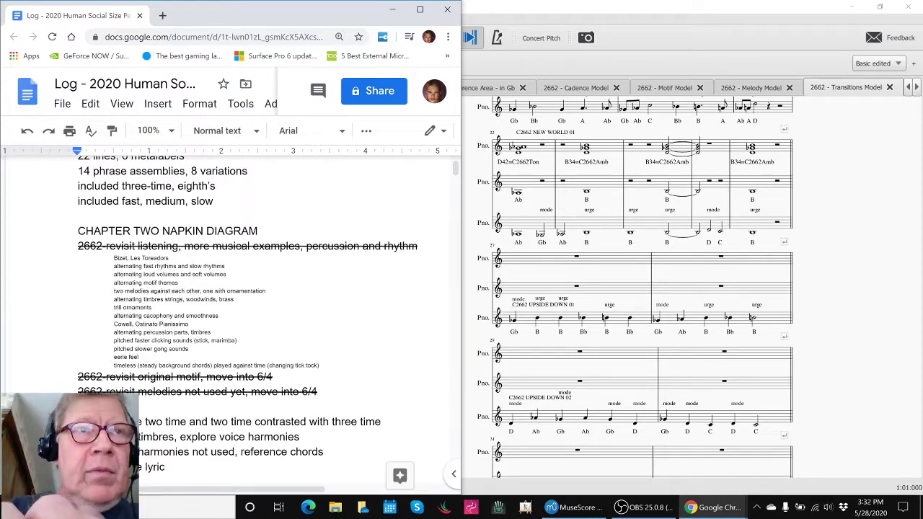
{"action": "type", "text": "2662-revisit new material into "}
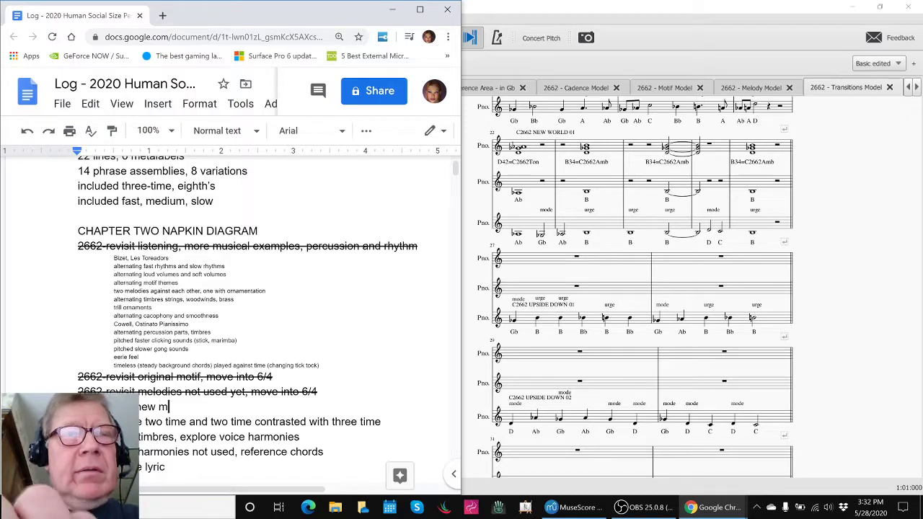
{"action": "type", "text": "a "}
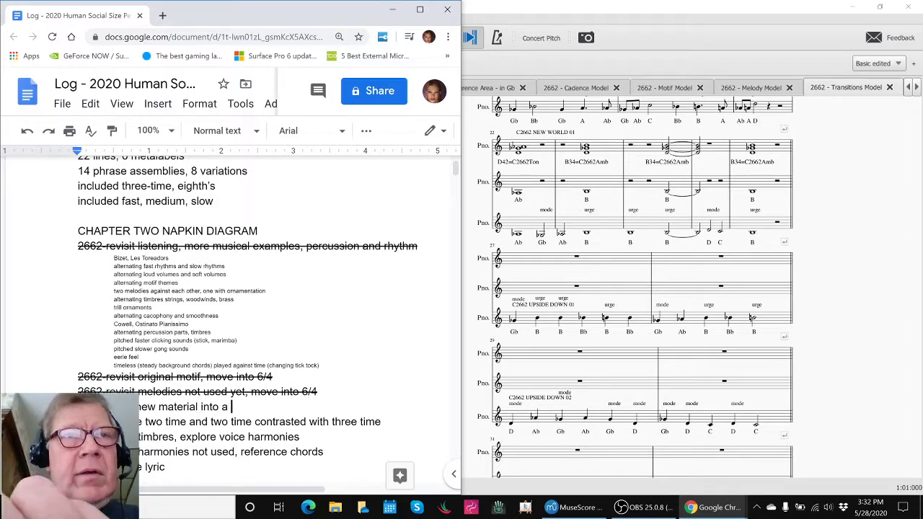
{"action": "type", "text": "pulse story "}
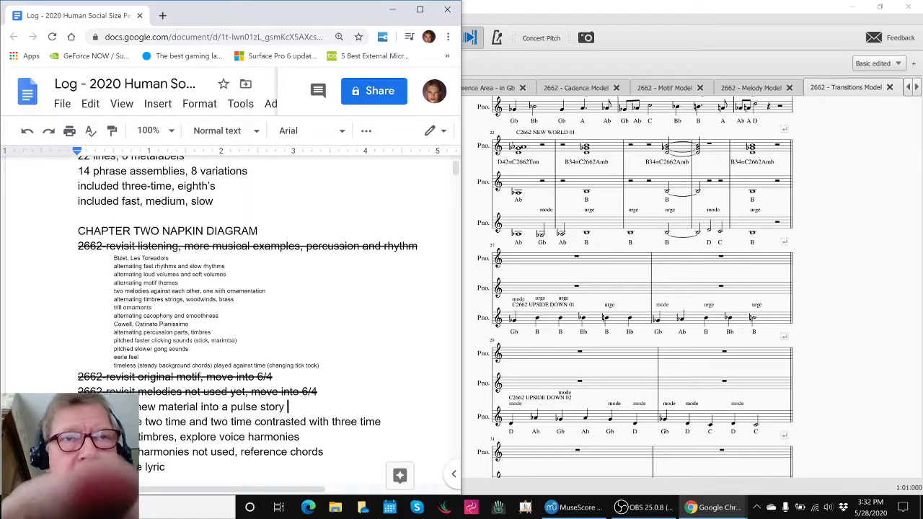
{"action": "type", "text": "chapter "}
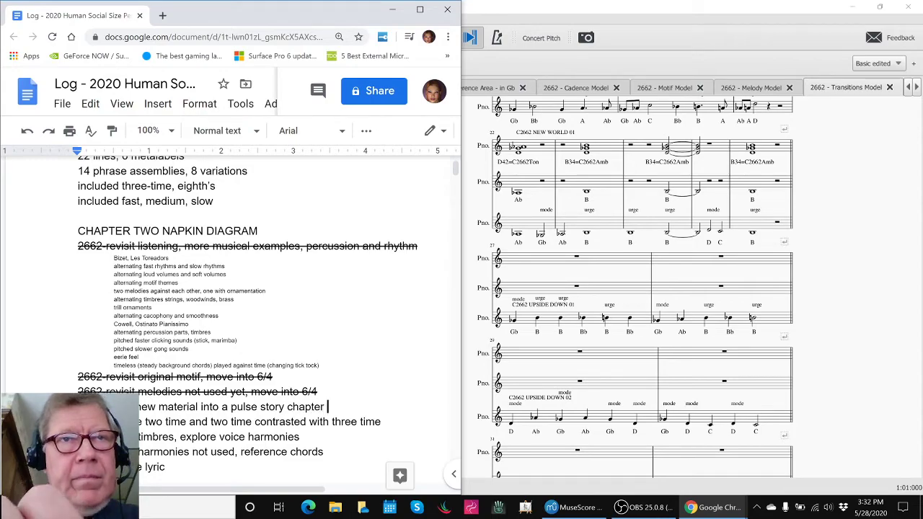
{"action": "type", "text": "two"}
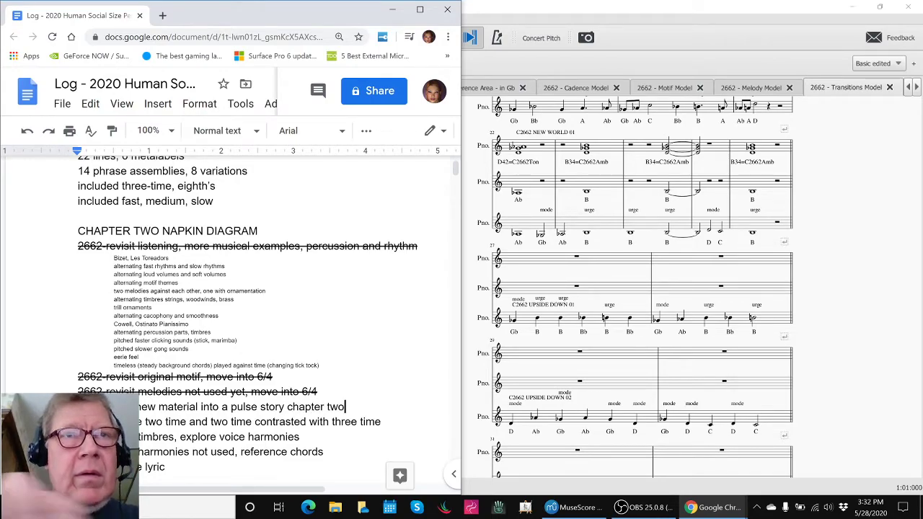
- Put quotation marks around 'pulse story chapter two' in the new line
{"action": "key", "text": "ctrl+Left"}
{"action": "key", "text": "ctrl+Left"}
{"action": "key", "text": "ctrl+Left"}
{"action": "key", "text": "ctrl+Left"}
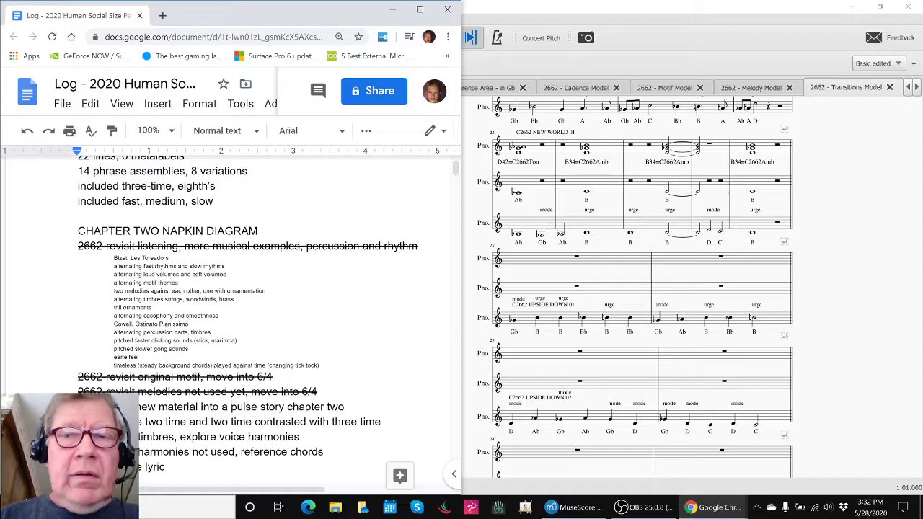
{"action": "type", "text": "\""}
{"action": "key", "text": "ctrl+Right"}
{"action": "key", "text": "ctrl+Right"}
{"action": "key", "text": "ctrl+Right"}
{"action": "key", "text": "ctrl+Right"}
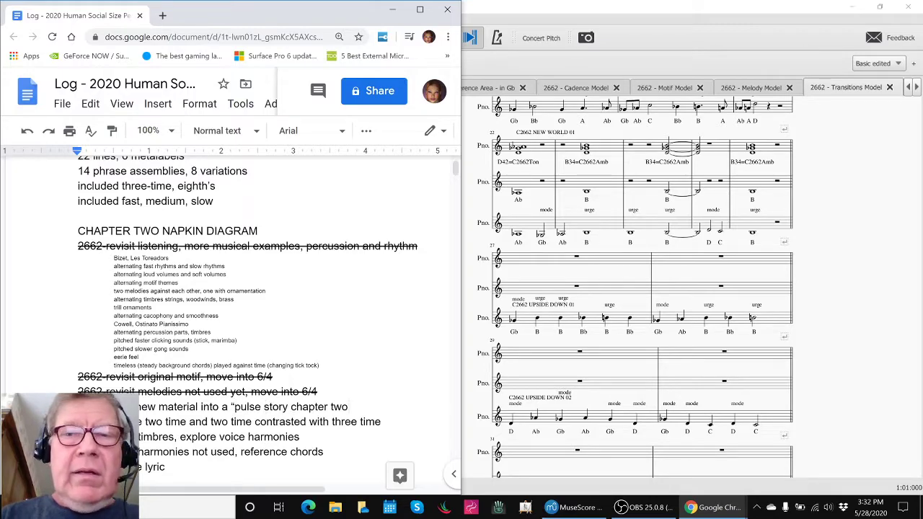
{"action": "type", "text": "\""}
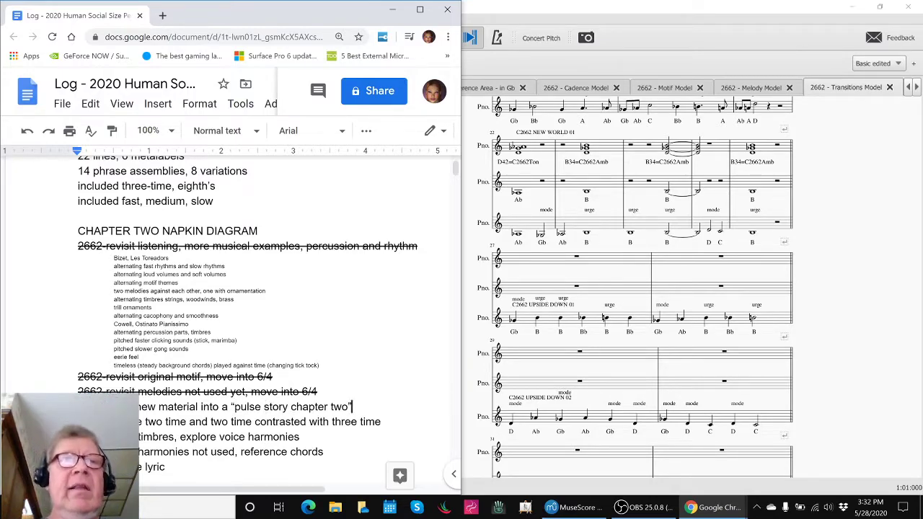
{"action": "left_click", "coordinate": [186, 422]}
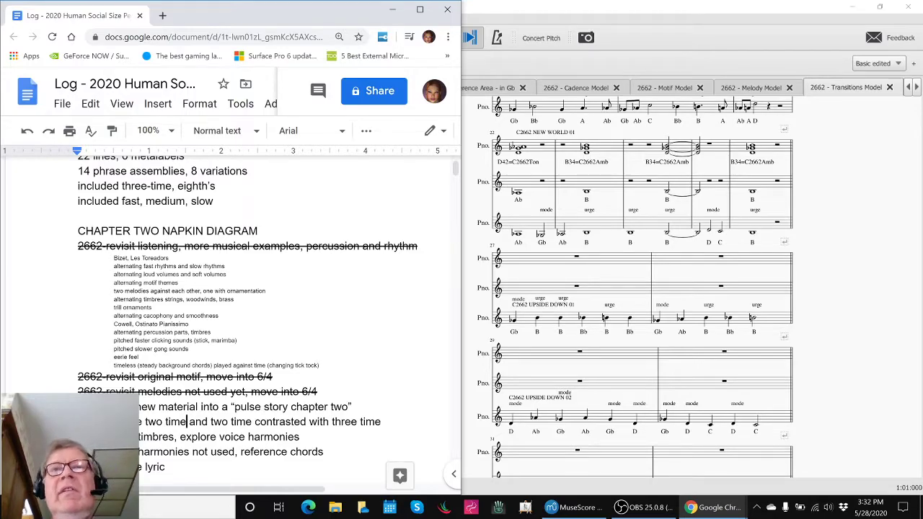
{"action": "left_click", "coordinate": [806, 295]}
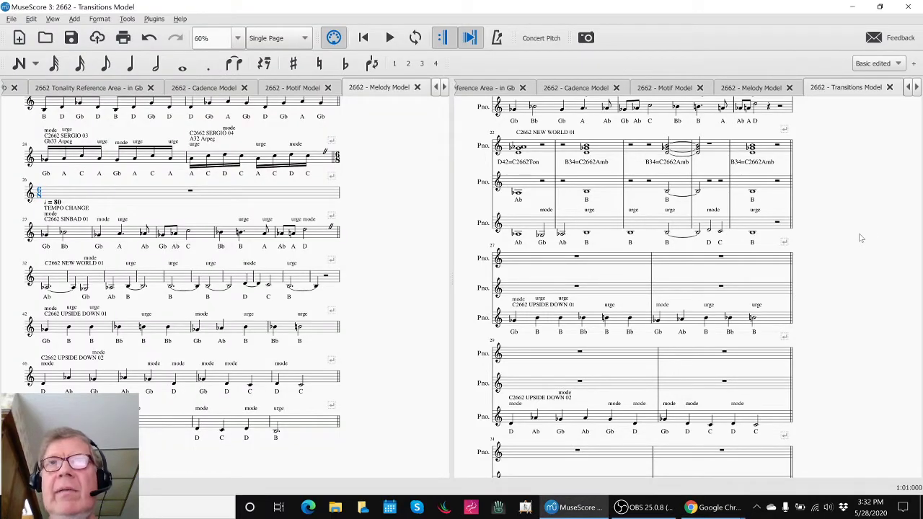
- Bring the Transitions Model into the left pane, scroll to its top, and play measure 1 of the MELODIC staff
{"action": "left_click", "coordinate": [394, 197]}
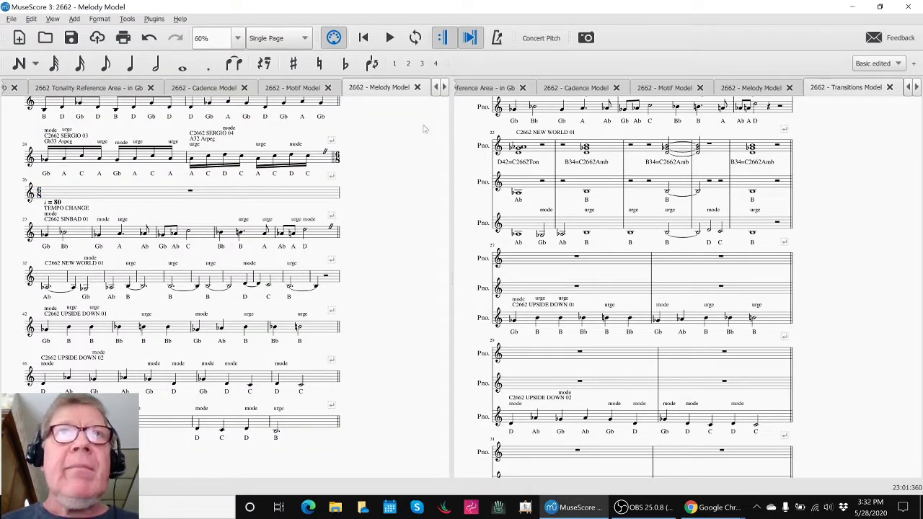
{"action": "left_click", "coordinate": [445, 87]}
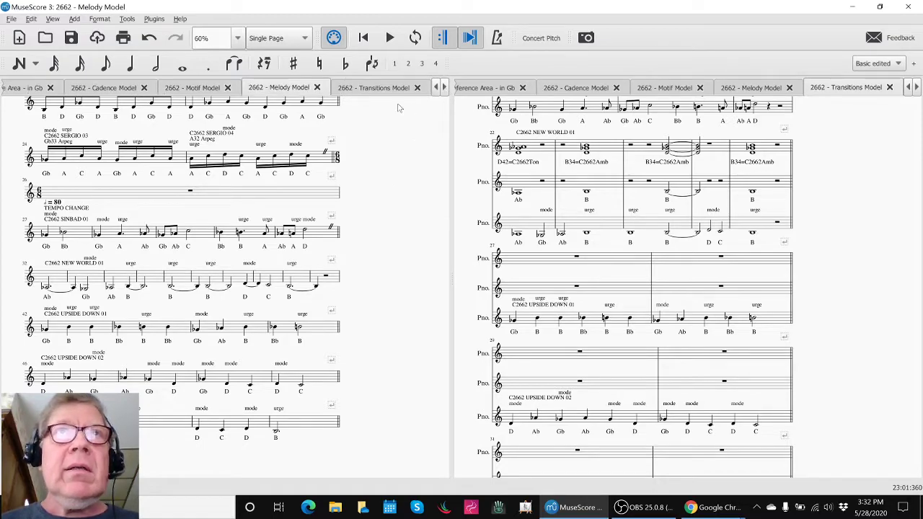
{"action": "left_click", "coordinate": [382, 89]}
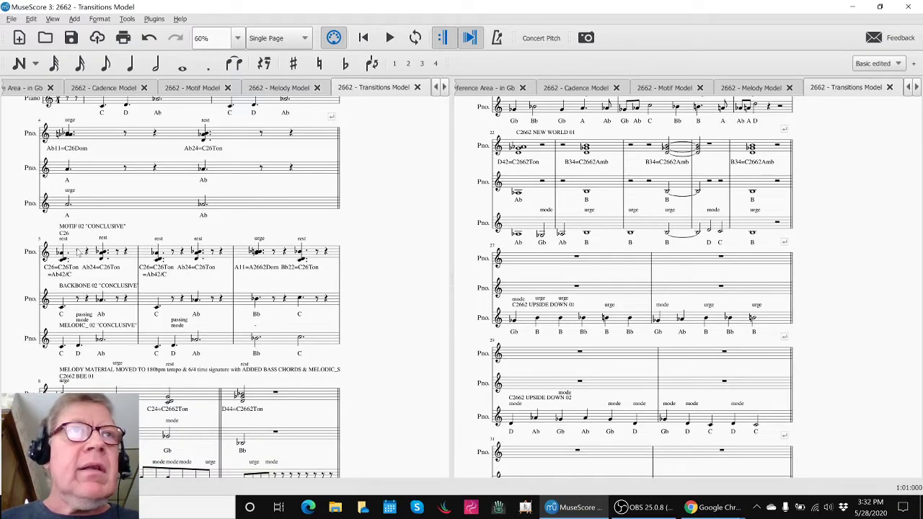
{"action": "scroll", "coordinate": [114, 291], "scroll_direction": "up", "scroll_amount": 4}
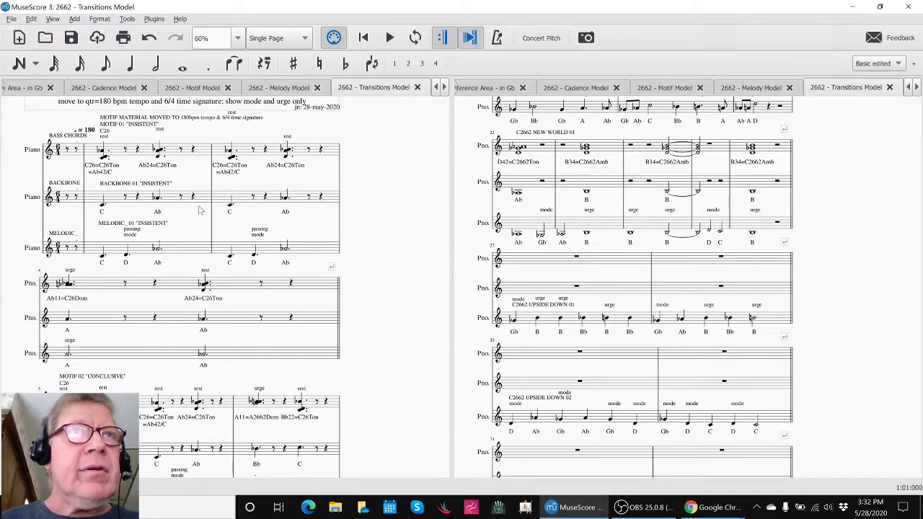
{"action": "left_click", "coordinate": [185, 254]}
{"action": "key", "text": "space"}
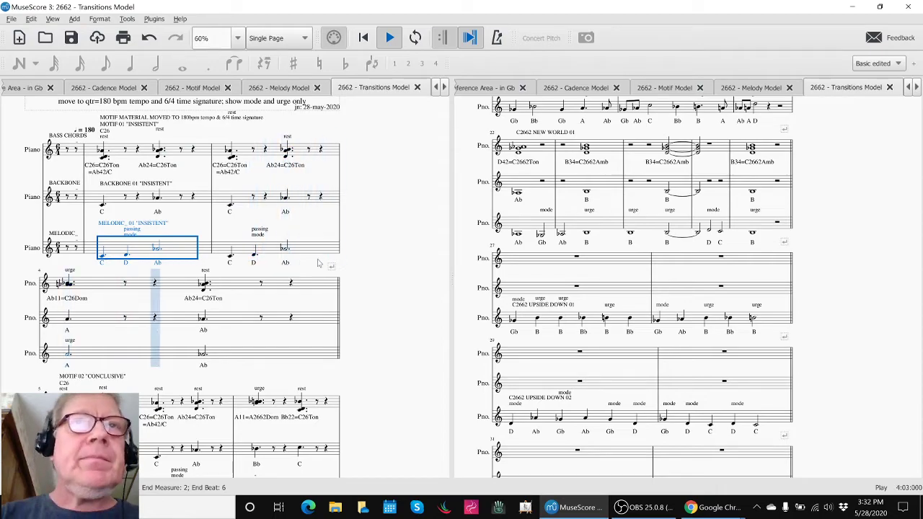
{"action": "key", "text": "Escape"}
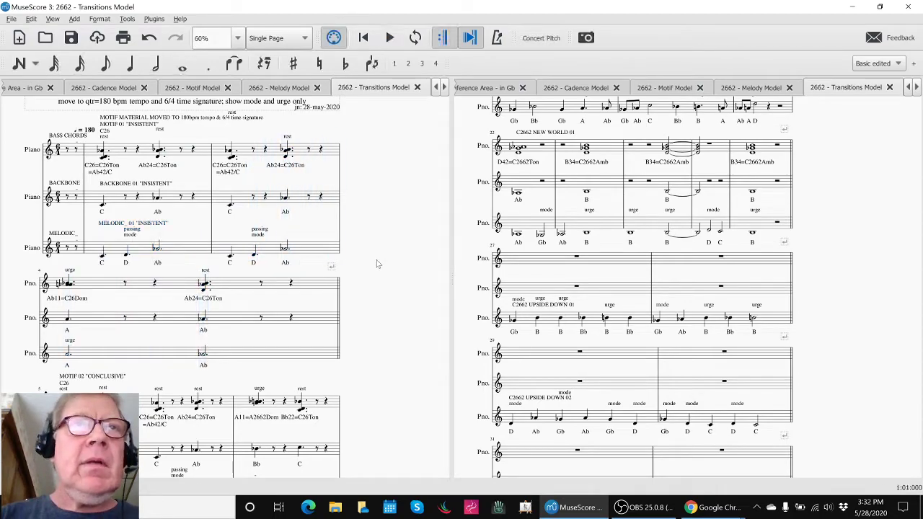
- Show the Pulse Story Model TIMBRE & MELODIC VARIATIONS score in the right pane
{"action": "left_click", "coordinate": [918, 95]}
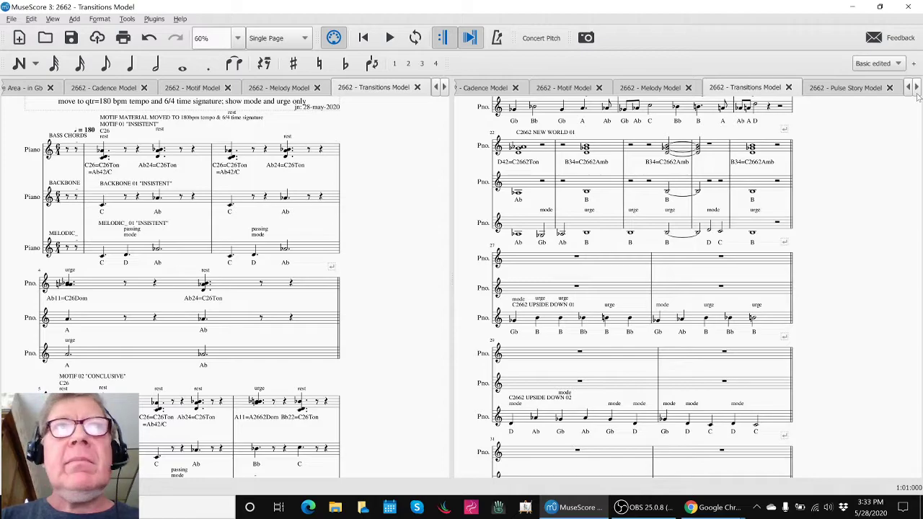
{"action": "left_click", "coordinate": [918, 94]}
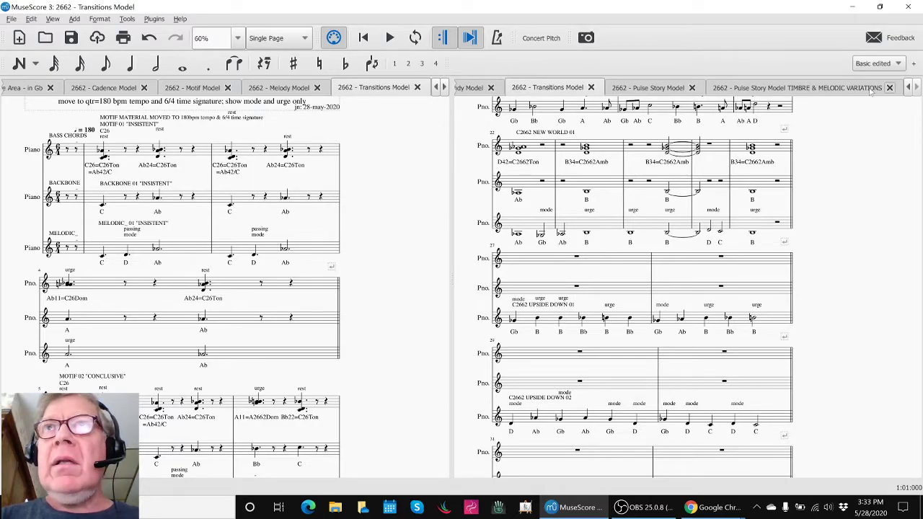
{"action": "left_click", "coordinate": [844, 90]}
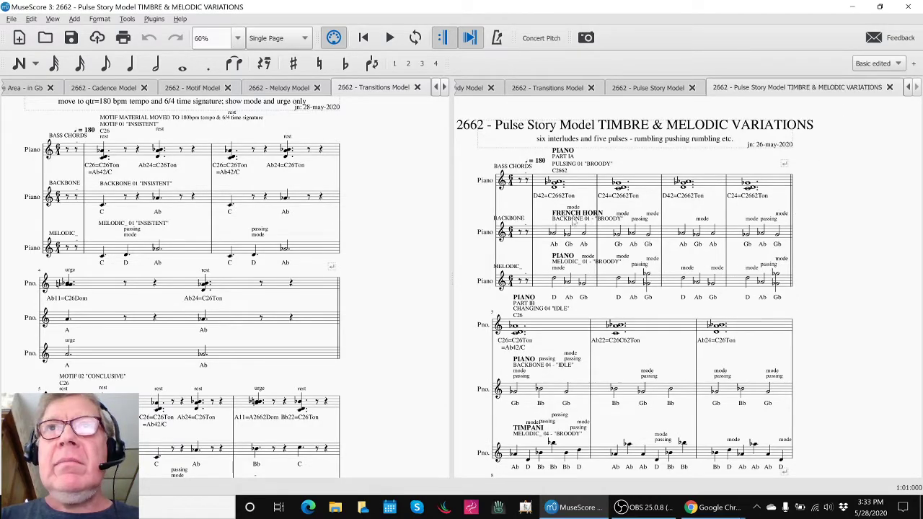
- Play the opening chord of the Pulse Story score, then clear the selection
{"action": "left_click", "coordinate": [580, 187]}
{"action": "key", "text": "space"}
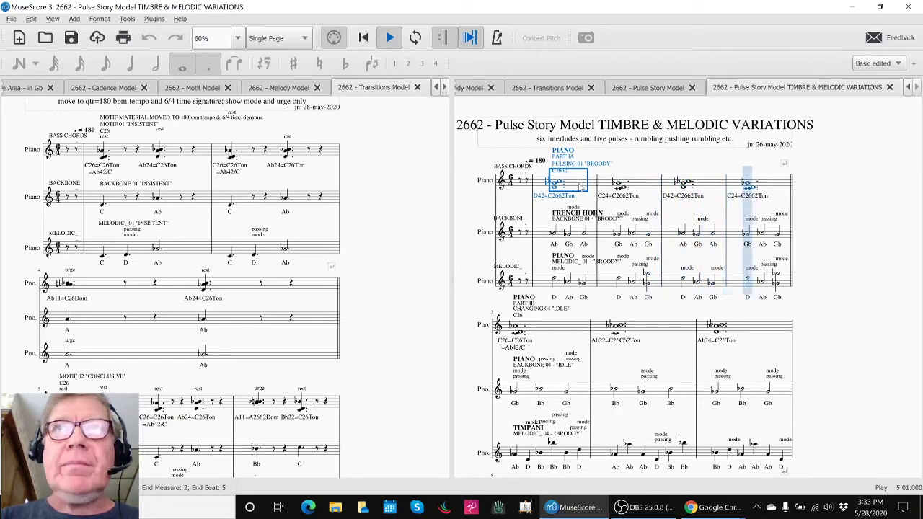
{"action": "left_click", "coordinate": [852, 222]}
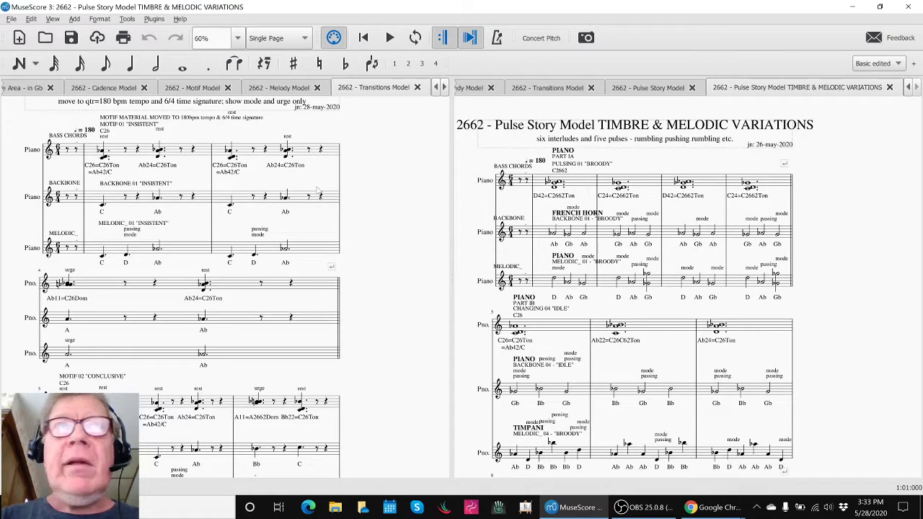
- Play the first BACKBONE measure of the Transitions Model, then switch to the Google Docs log
{"action": "left_click", "coordinate": [205, 205]}
{"action": "key", "text": "space"}
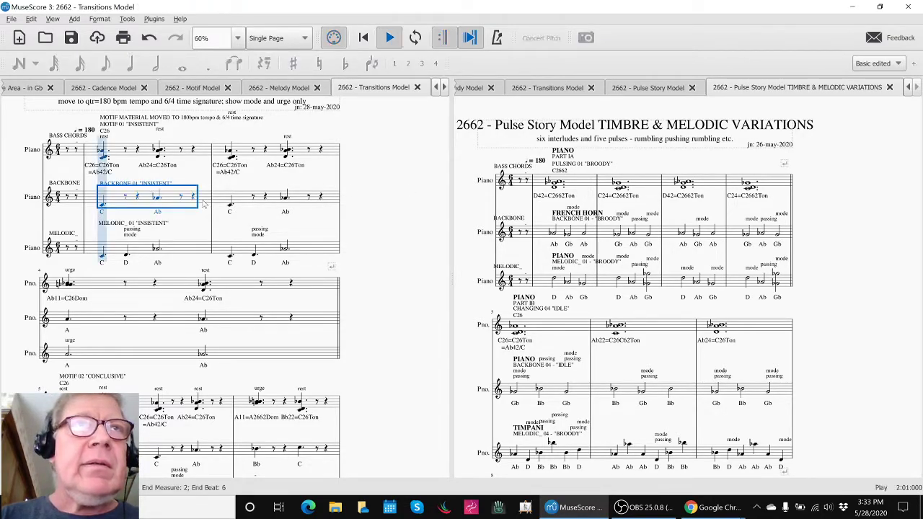
{"action": "key", "text": "space"}
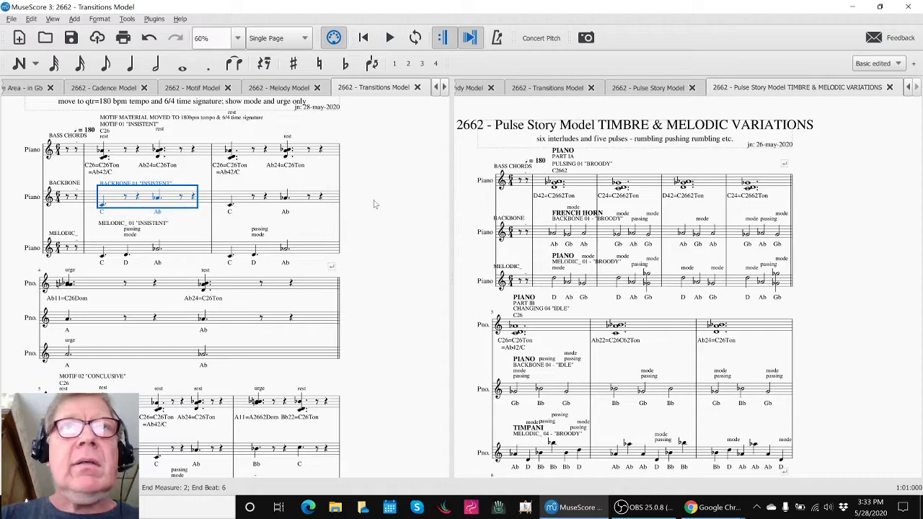
{"action": "key", "text": "Escape"}
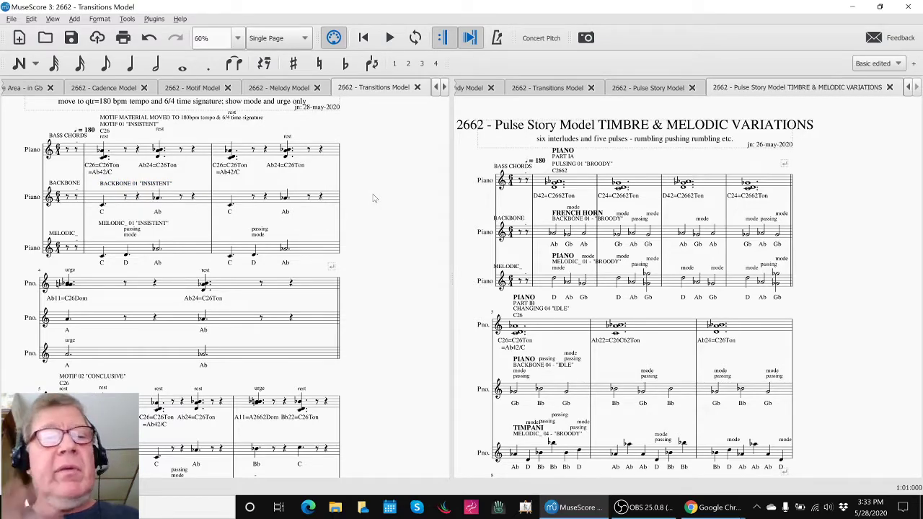
{"action": "key", "text": "alt+Tab"}
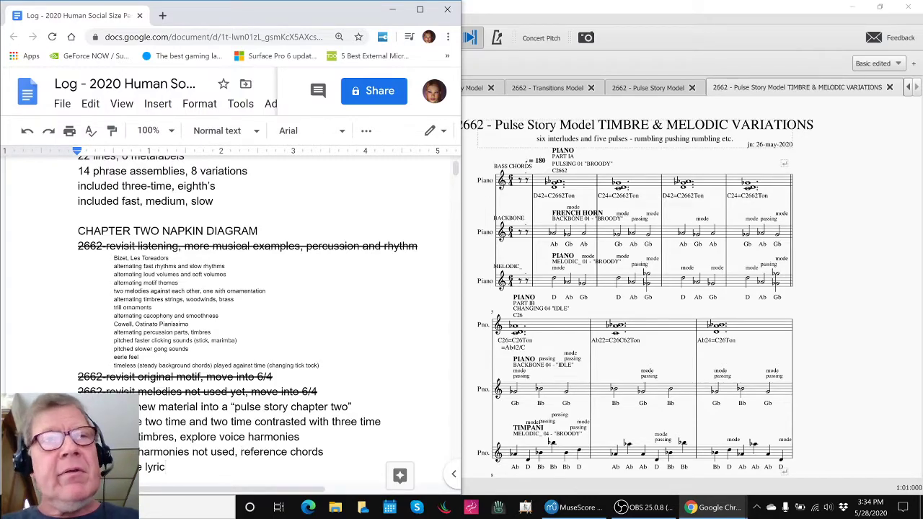
- Scroll the log to the 2662 task lines, then return to the MuseScore scores
{"action": "scroll", "coordinate": [231, 318], "scroll_direction": "down", "scroll_amount": 1}
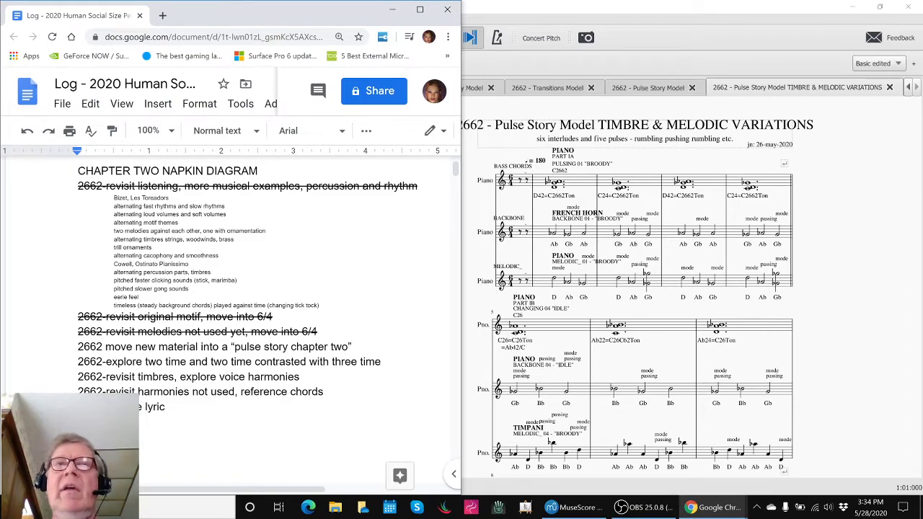
{"action": "left_click", "coordinate": [832, 308]}
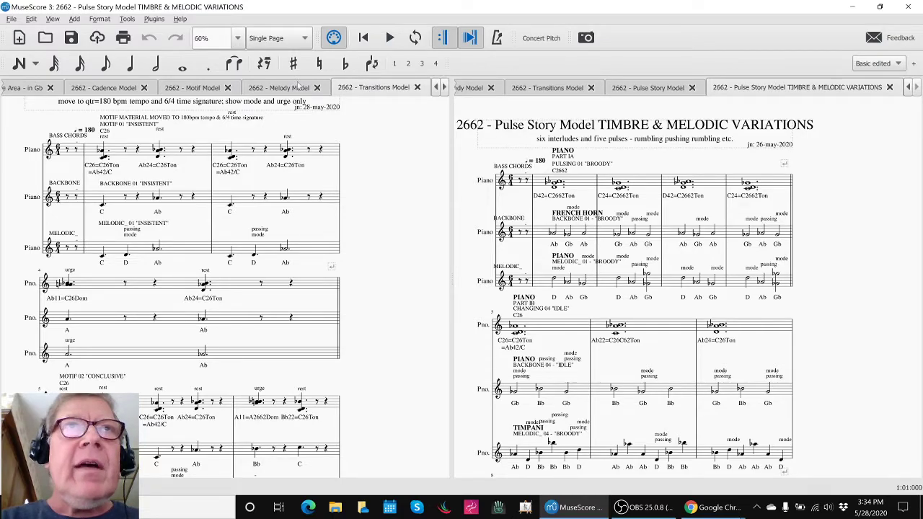
- Play the Pulse Story Model from its first piano measure
{"action": "left_click", "coordinate": [359, 187]}
{"action": "scroll", "coordinate": [362, 189], "scroll_direction": "up", "scroll_amount": 1}
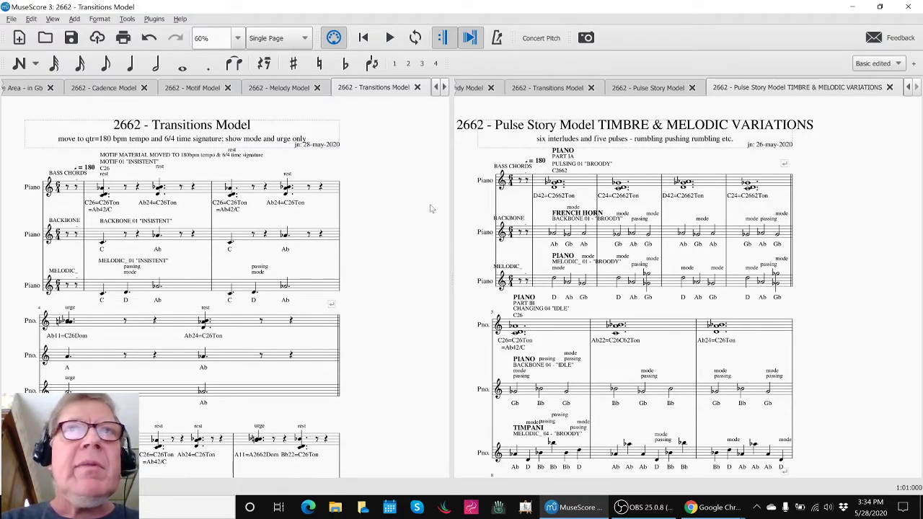
{"action": "left_click", "coordinate": [814, 224]}
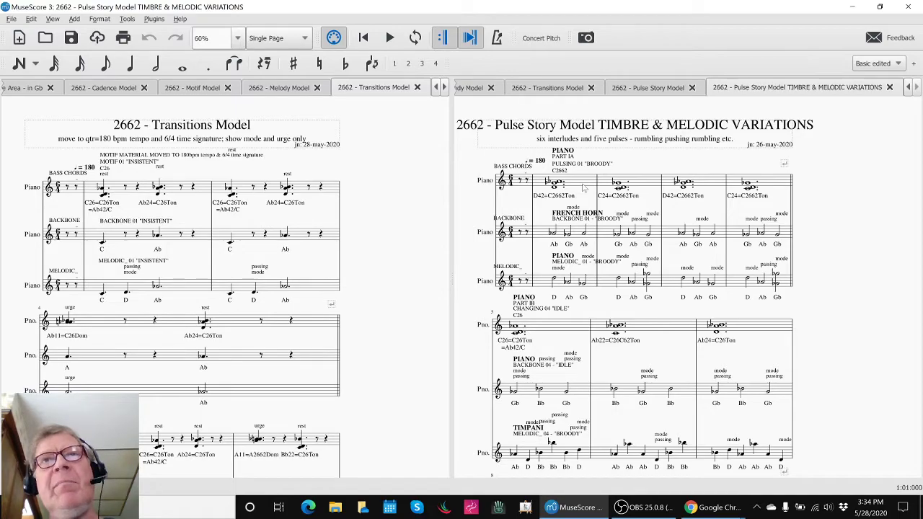
{"action": "left_click", "coordinate": [369, 240]}
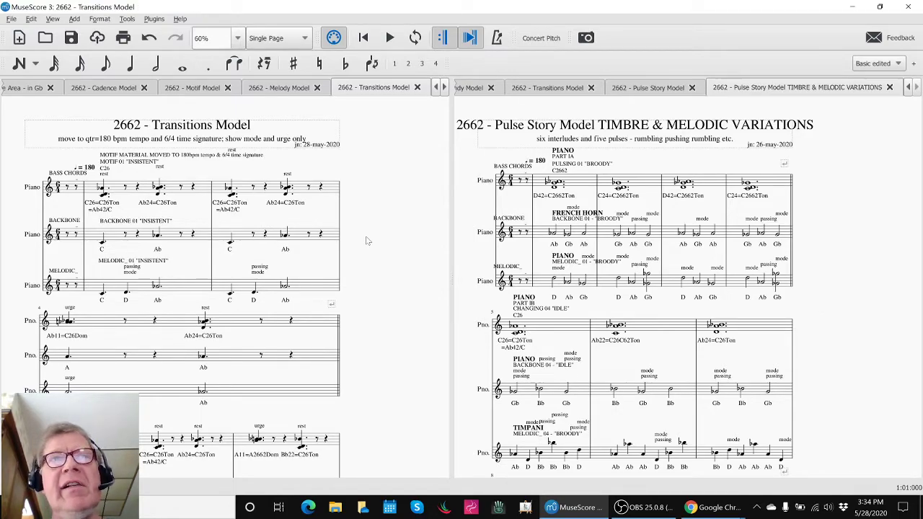
{"action": "left_click", "coordinate": [580, 185]}
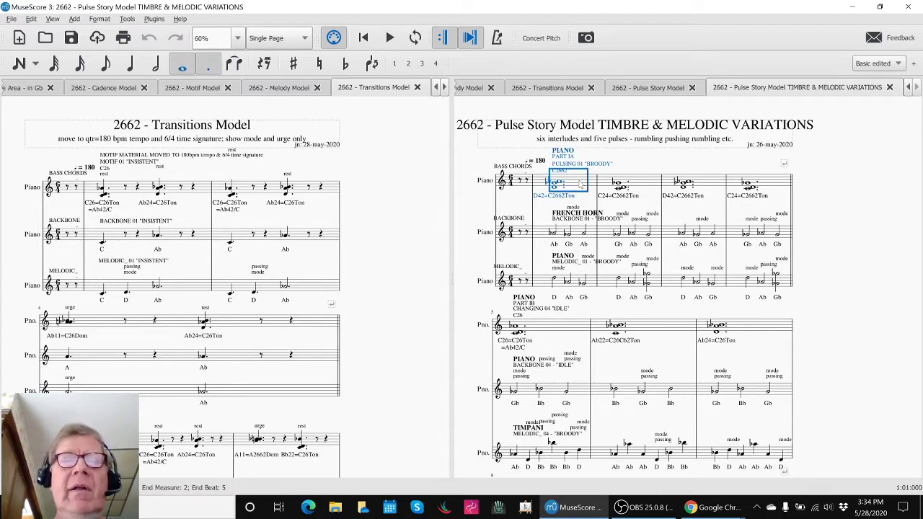
{"action": "key", "text": "space"}
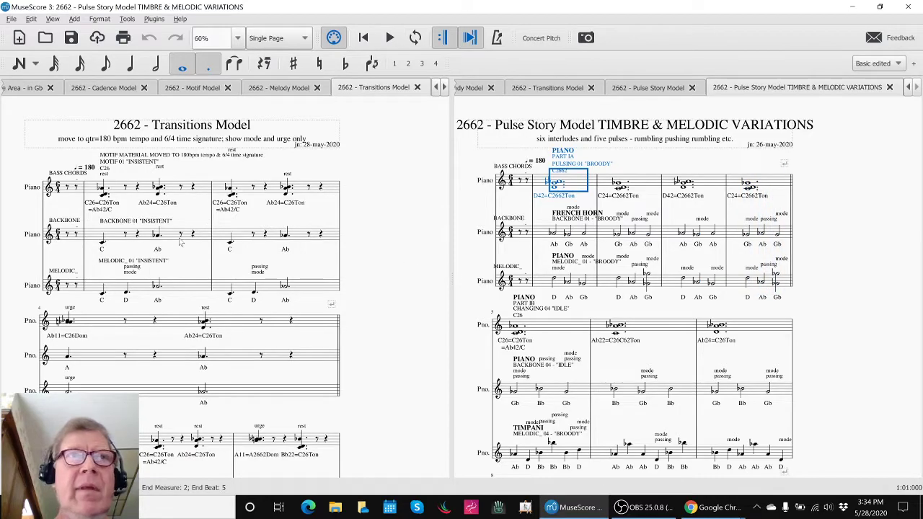
- Play the MELODIC_ 01 "INSISTENT" measure, then a later Pulse Story passage, and stop playback
{"action": "left_click", "coordinate": [186, 288]}
{"action": "key", "text": "space"}
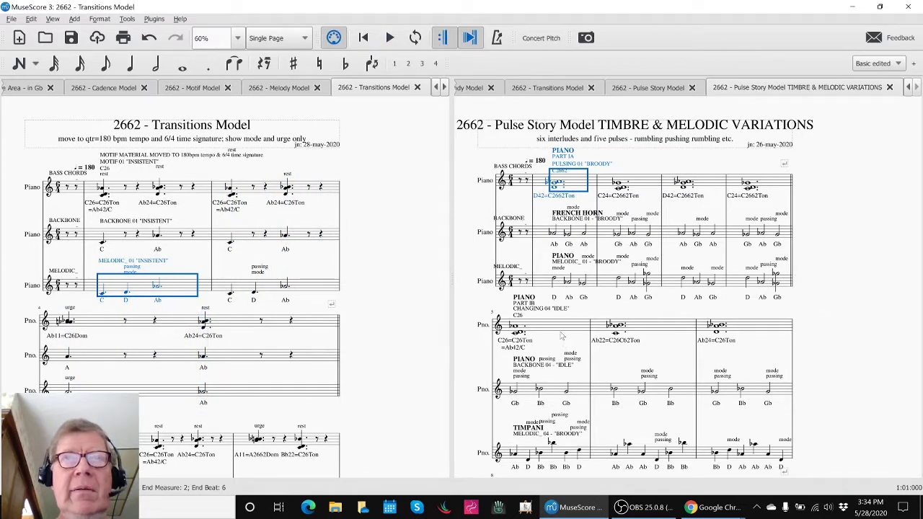
{"action": "left_click", "coordinate": [561, 332]}
{"action": "key", "text": "space"}
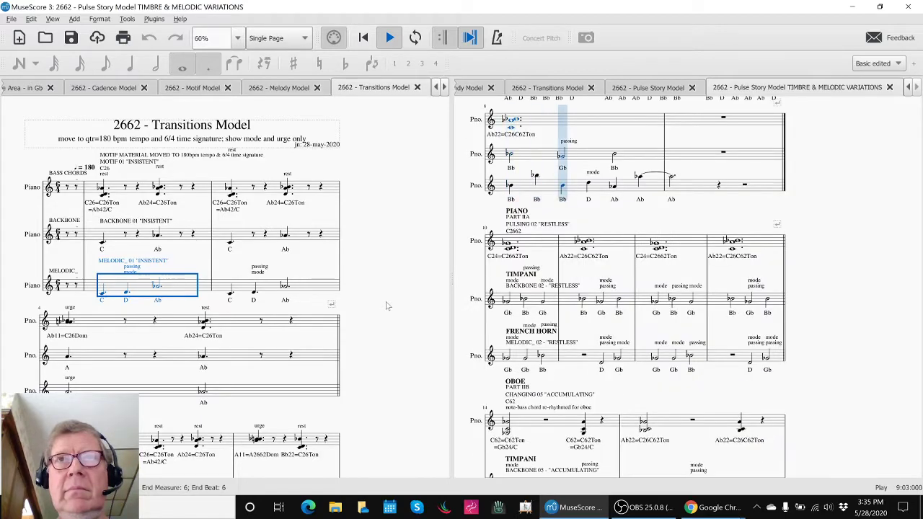
{"action": "key", "text": "space"}
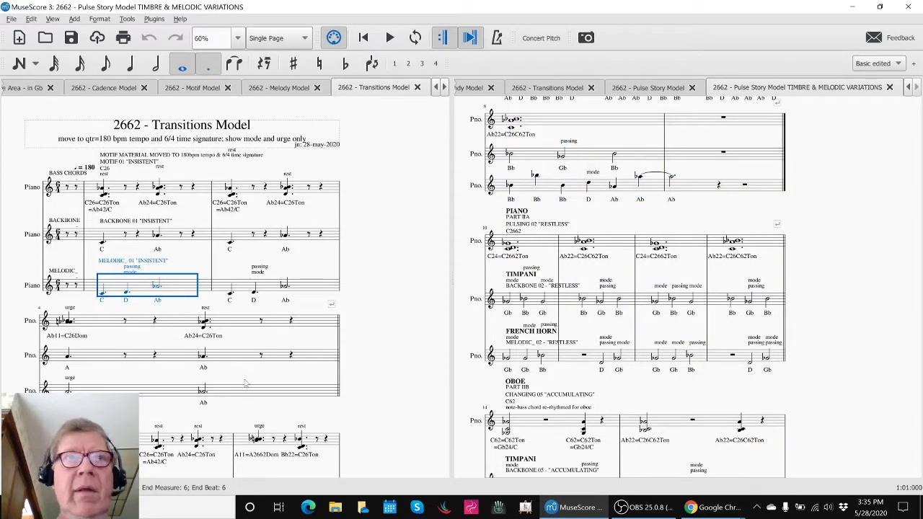
{"action": "scroll", "coordinate": [267, 391], "scroll_direction": "down", "scroll_amount": 2}
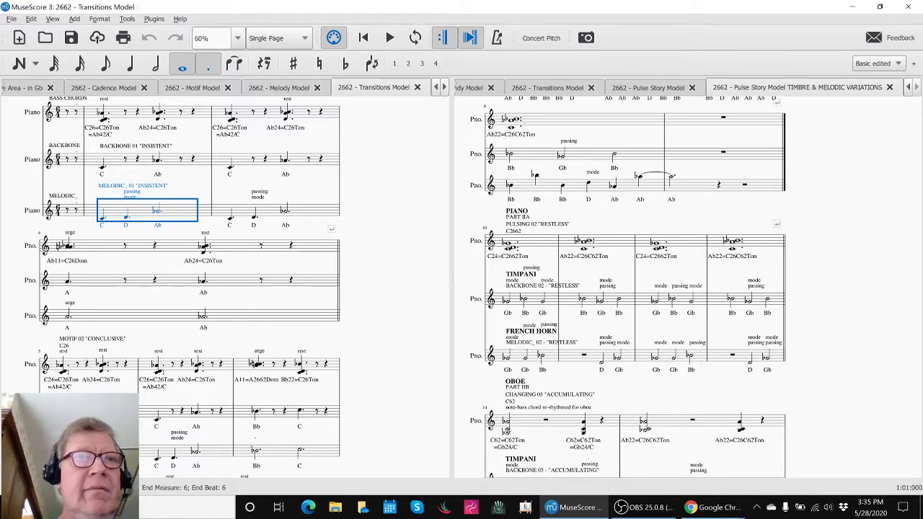
{"action": "left_click", "coordinate": [430, 373]}
- Play the CONCLUSIVE motif from measure 5, then the Pulse Story Model from its oboe measure
{"action": "key", "text": "space"}
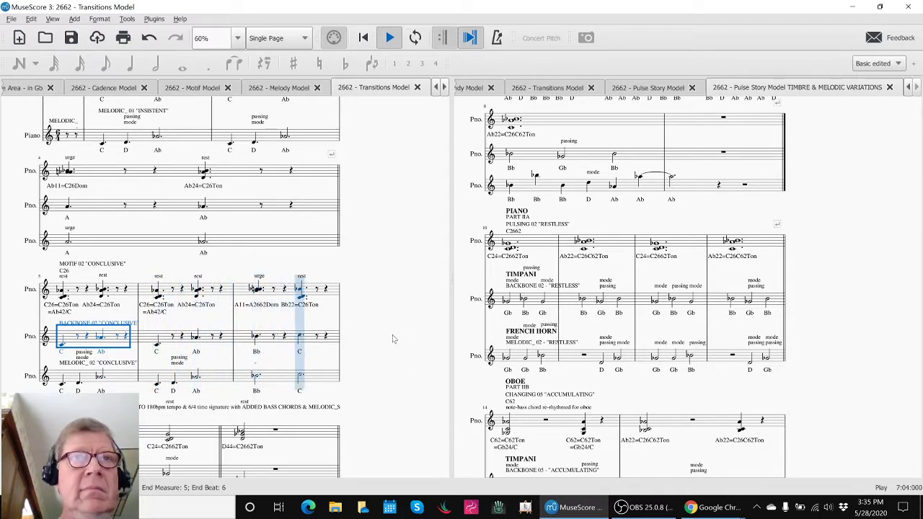
{"action": "left_click", "coordinate": [394, 302]}
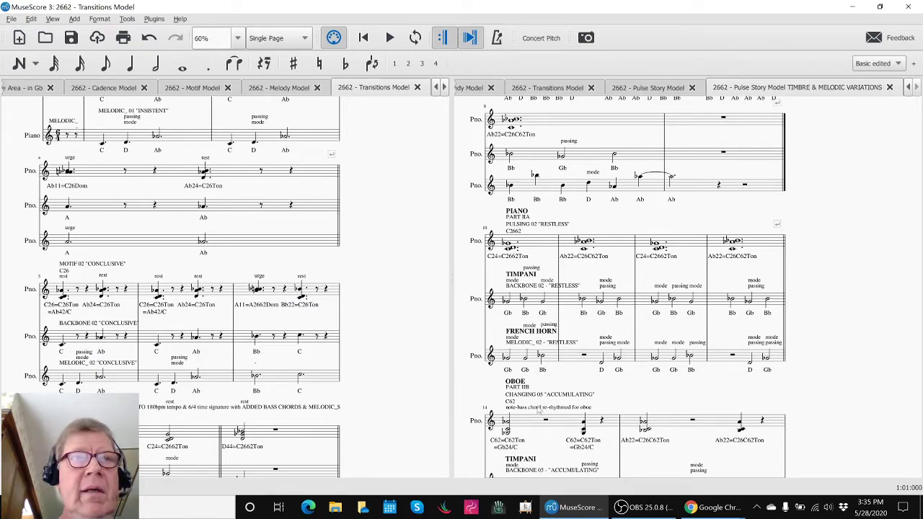
{"action": "scroll", "coordinate": [388, 383], "scroll_direction": "down", "scroll_amount": 2}
{"action": "scroll", "coordinate": [518, 322], "scroll_direction": "down", "scroll_amount": 3}
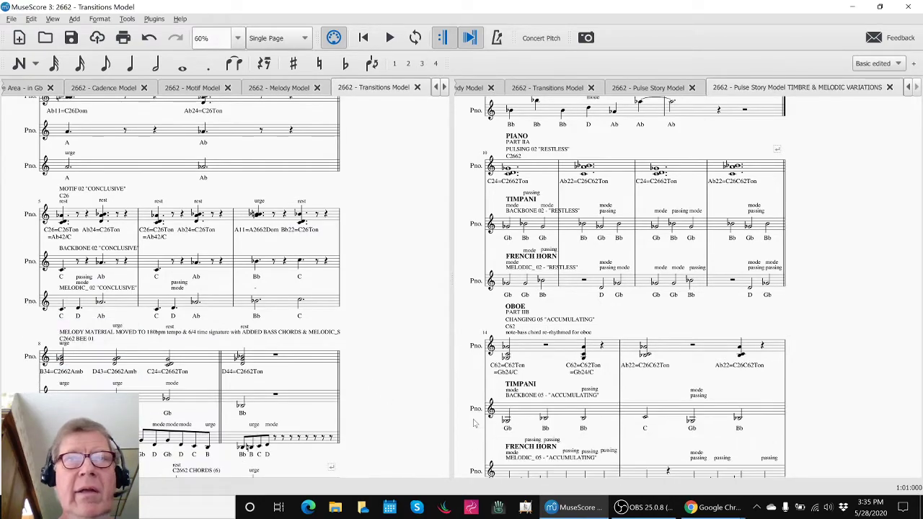
{"action": "left_click", "coordinate": [527, 306]}
{"action": "key", "text": "space"}
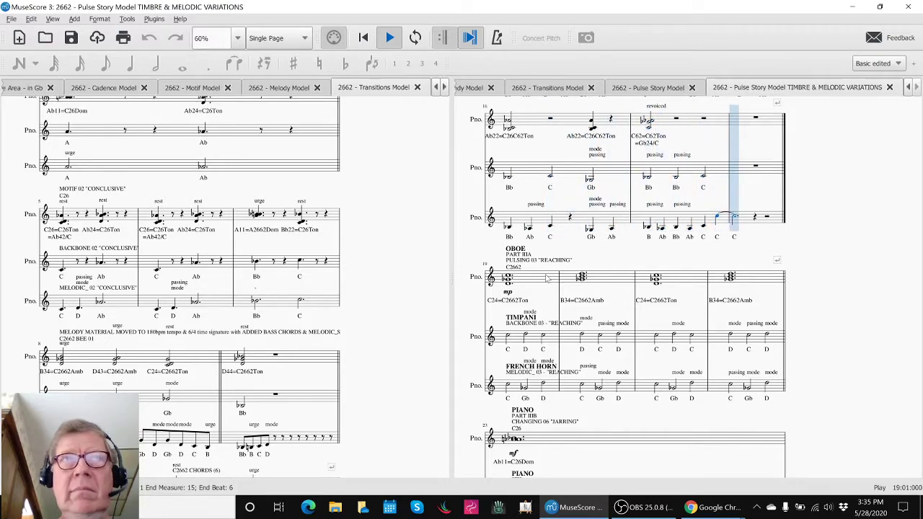
- Play the MELODIC_ 02 "CONCLUSIVE" measure 5, then stop playback and clear the selection
{"action": "left_click", "coordinate": [124, 309]}
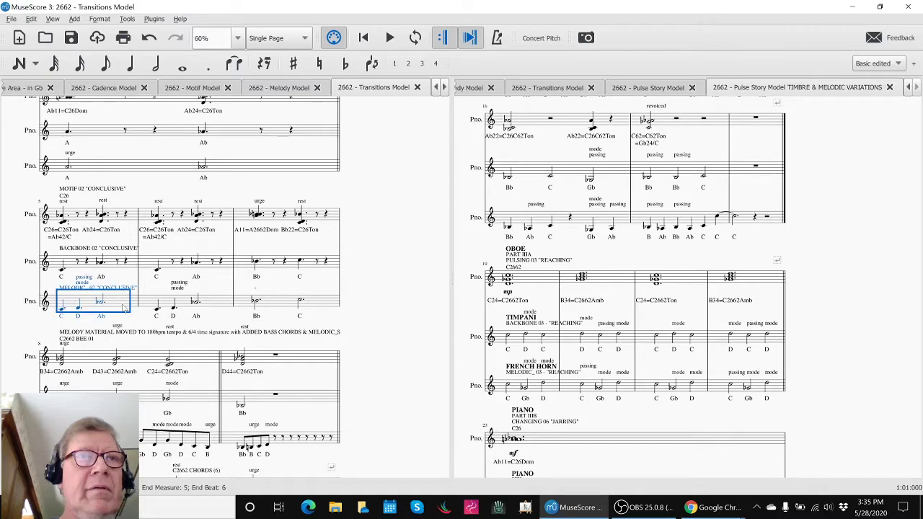
{"action": "key", "text": "space"}
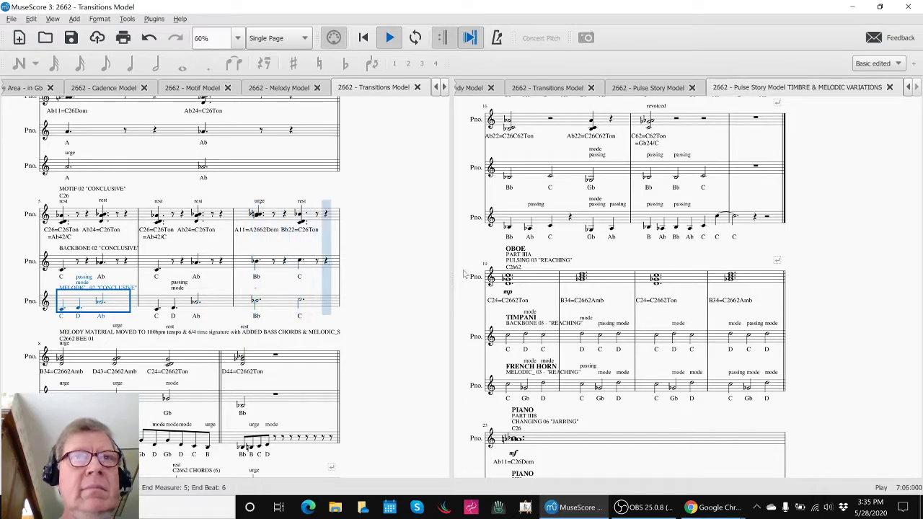
{"action": "key", "text": "space"}
{"action": "key", "text": "Escape"}
{"action": "scroll", "coordinate": [413, 267], "scroll_direction": "up", "scroll_amount": 5}
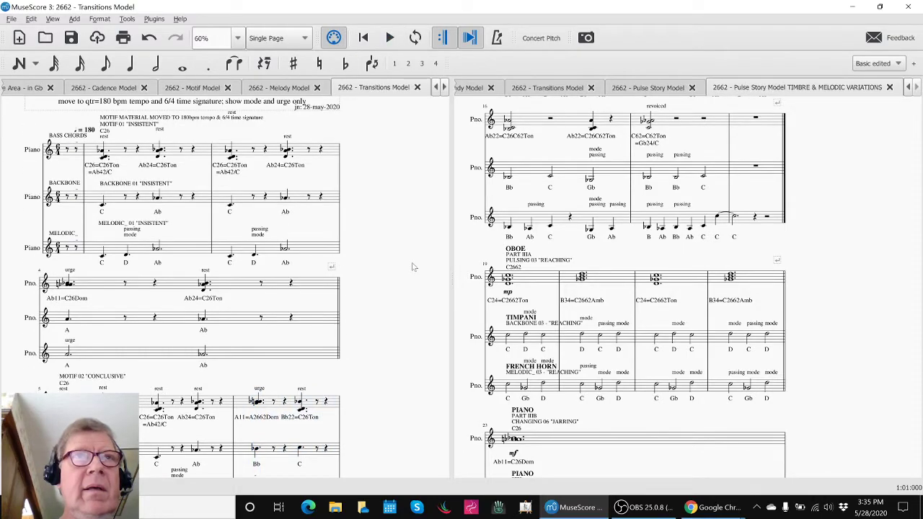
{"action": "scroll", "coordinate": [412, 267], "scroll_direction": "down", "scroll_amount": 6}
{"action": "scroll", "coordinate": [413, 267], "scroll_direction": "down", "scroll_amount": 2}
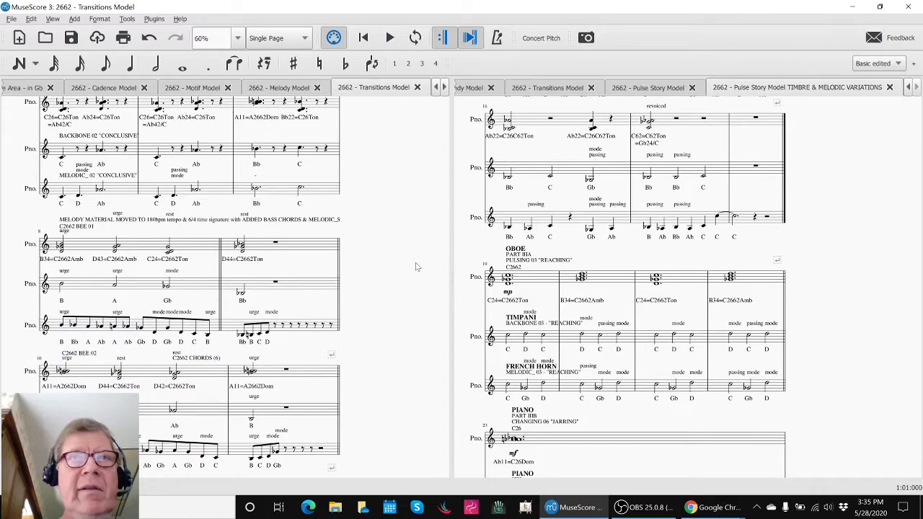
{"action": "scroll", "coordinate": [663, 306], "scroll_direction": "down", "scroll_amount": 3}
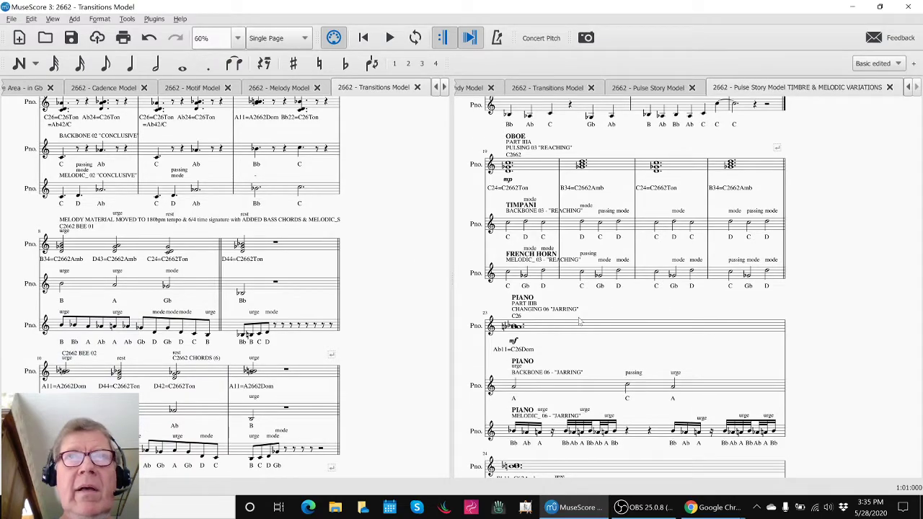
{"action": "left_click", "coordinate": [538, 175]}
{"action": "left_click", "coordinate": [538, 171]}
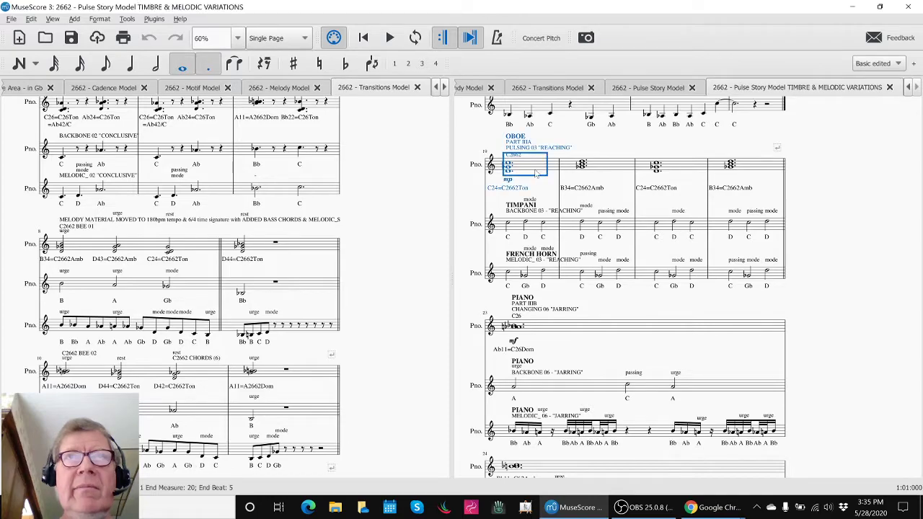
{"action": "key", "text": "space"}
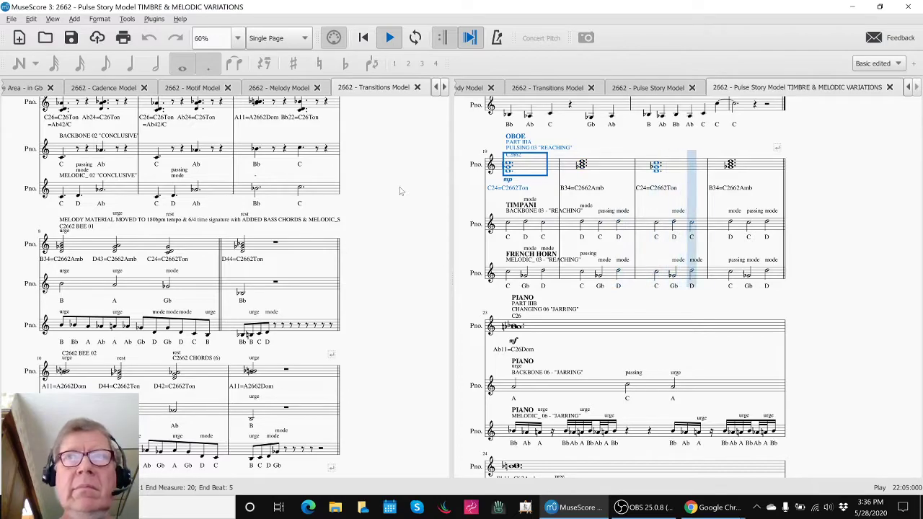
{"action": "key", "text": "space"}
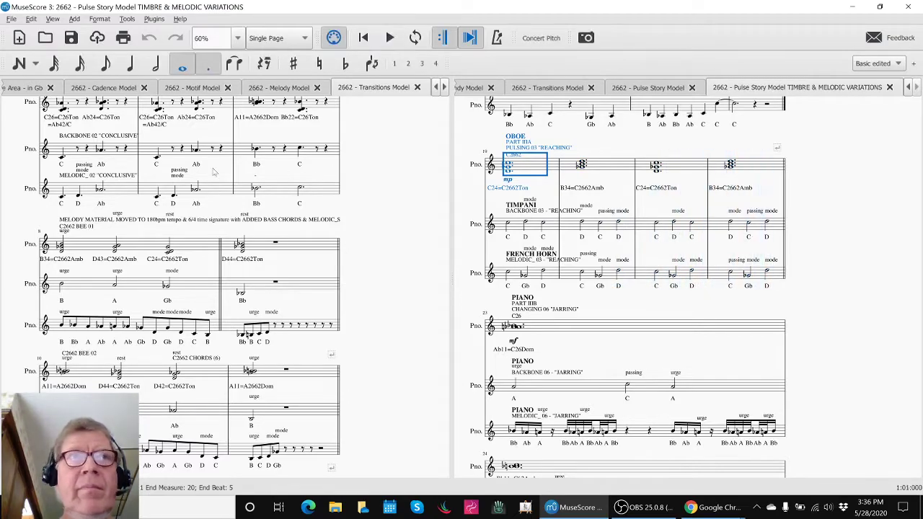
{"action": "left_click", "coordinate": [77, 247]}
{"action": "key", "text": "space"}
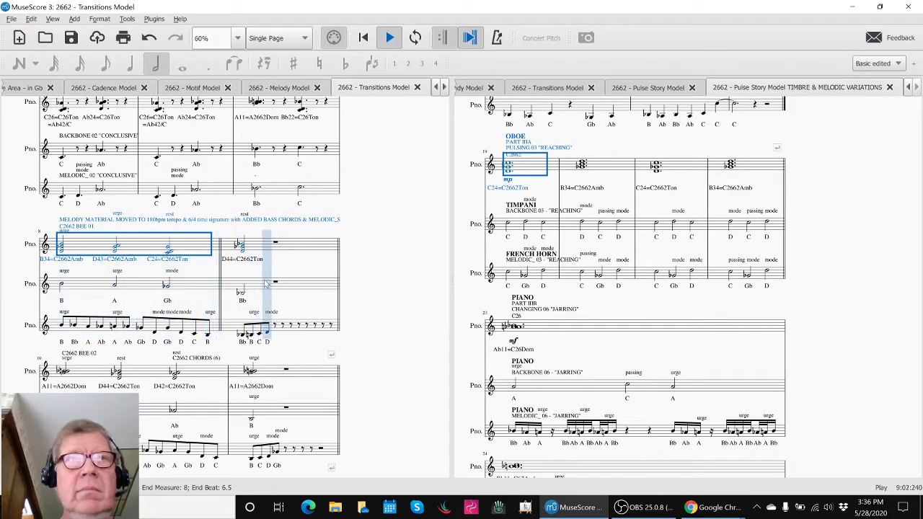
{"action": "key", "text": "space"}
{"action": "left_click", "coordinate": [582, 332]}
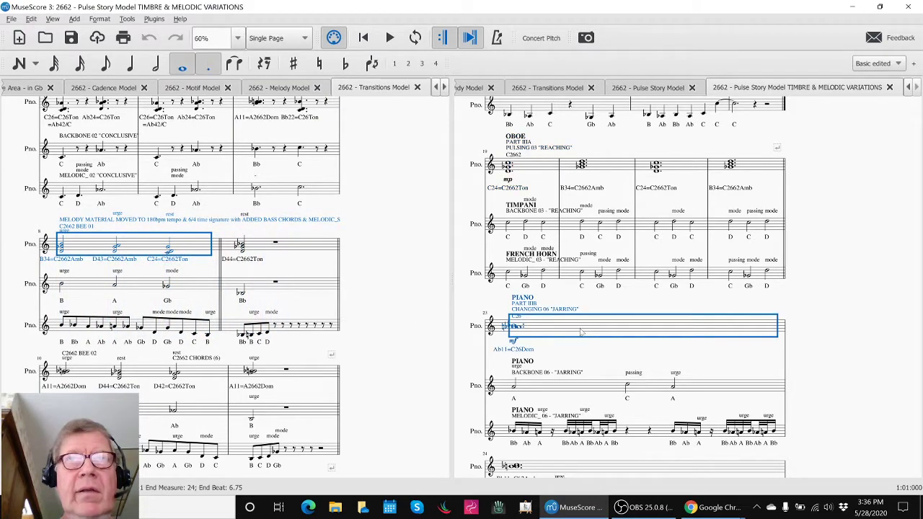
{"action": "key", "text": "space"}
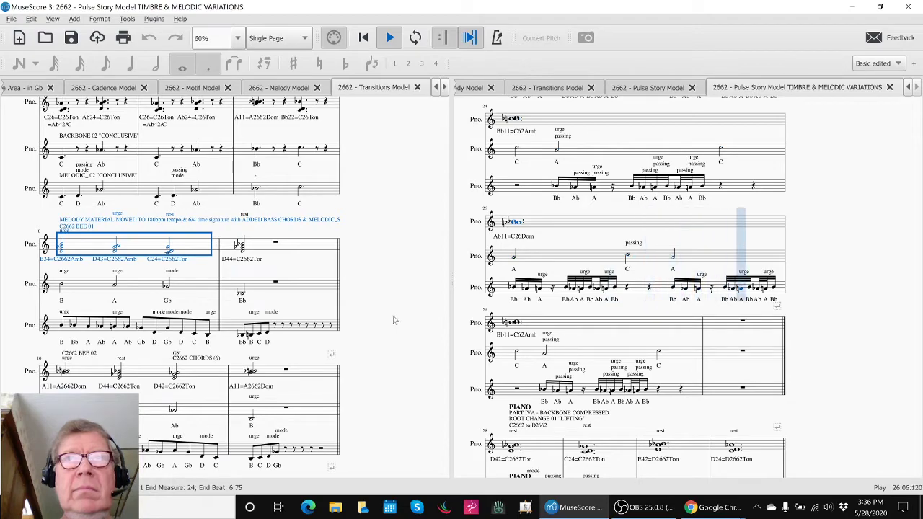
{"action": "key", "text": "space"}
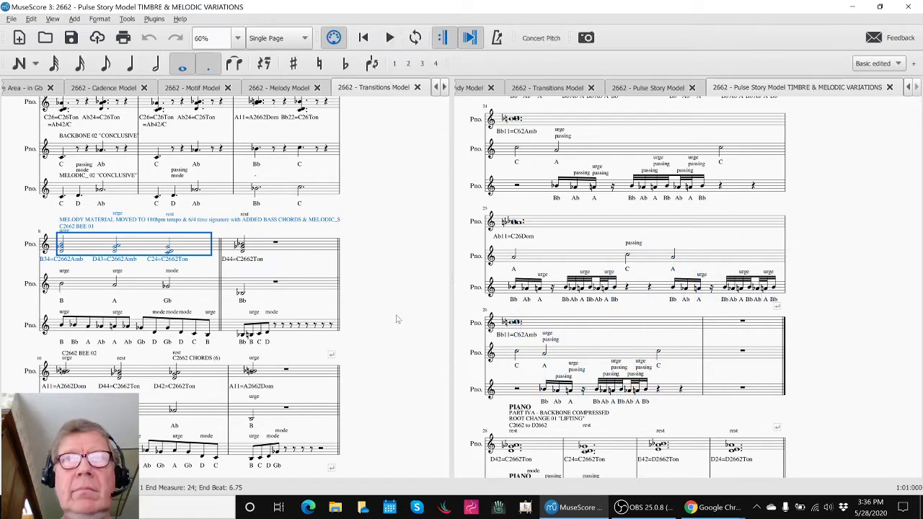
{"action": "left_click", "coordinate": [193, 417]}
{"action": "key", "text": "space"}
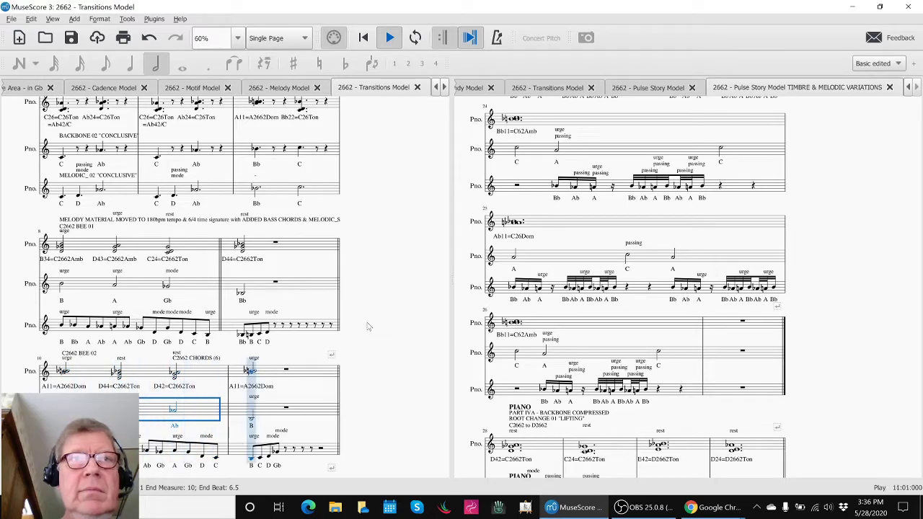
{"action": "key", "text": "space"}
{"action": "key", "text": "Escape"}
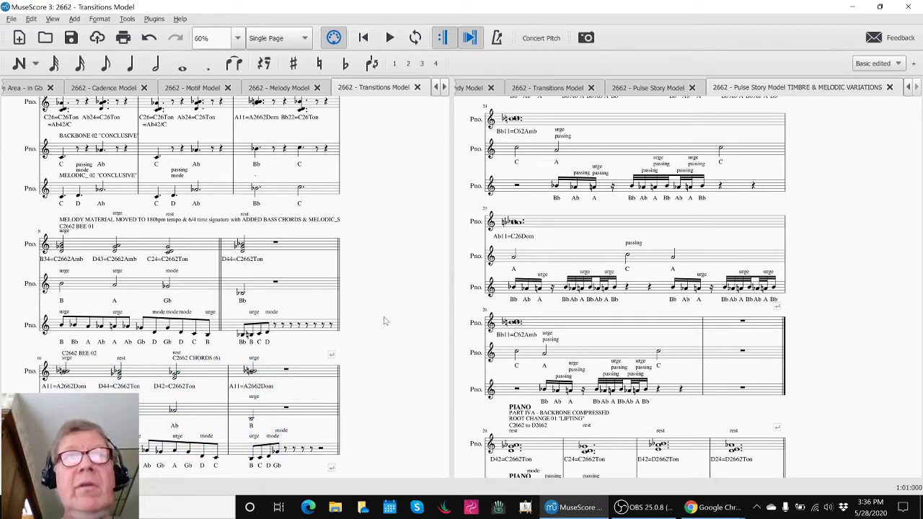
{"action": "scroll", "coordinate": [719, 399], "scroll_direction": "down", "scroll_amount": 3}
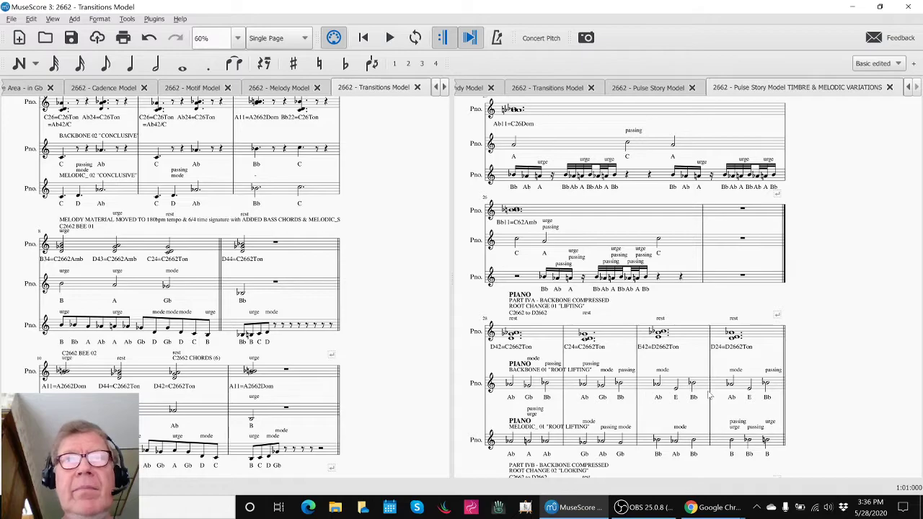
{"action": "left_click", "coordinate": [534, 338]}
{"action": "key", "text": "space"}
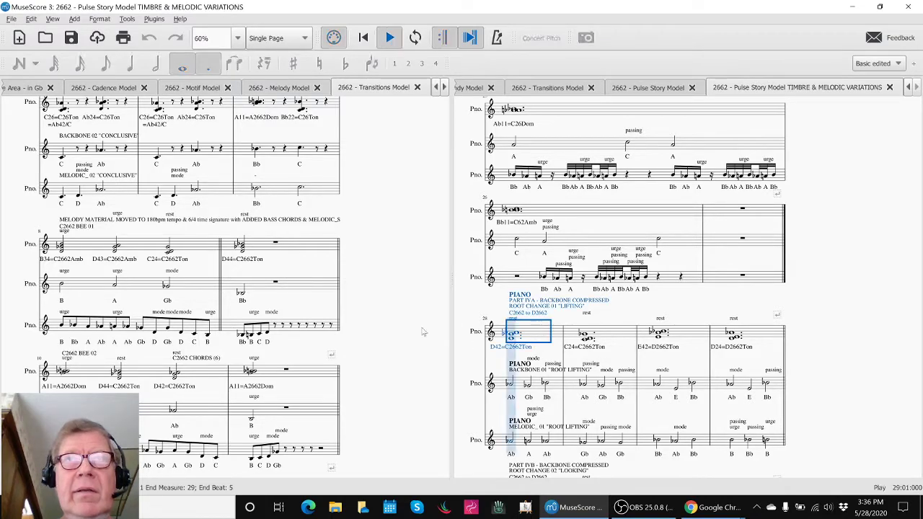
{"action": "left_click", "coordinate": [384, 290]}
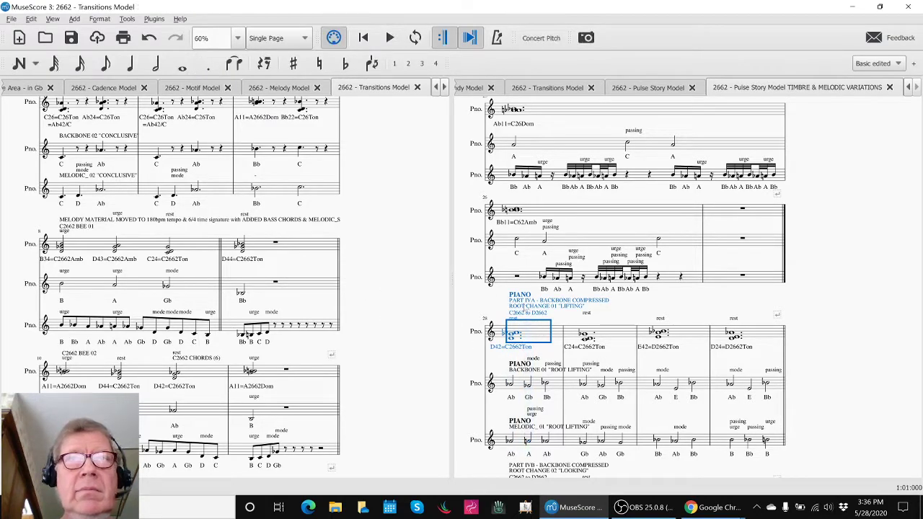
{"action": "left_click", "coordinate": [541, 339]}
{"action": "key", "text": "space"}
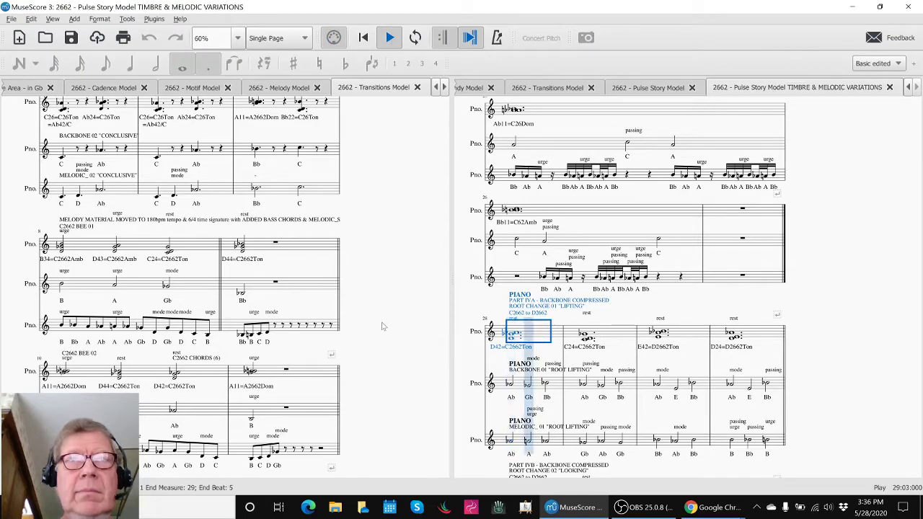
{"action": "scroll", "coordinate": [400, 341], "scroll_direction": "down", "scroll_amount": 2}
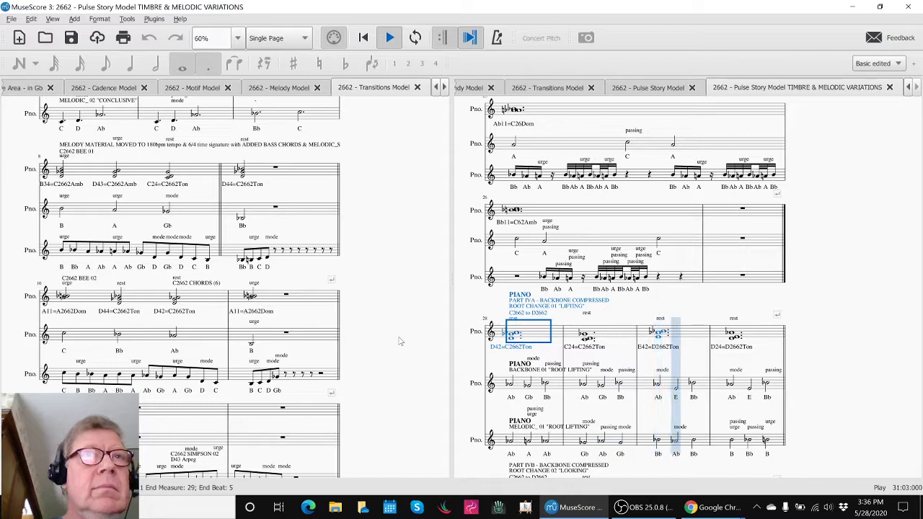
{"action": "scroll", "coordinate": [401, 341], "scroll_direction": "down", "scroll_amount": 3}
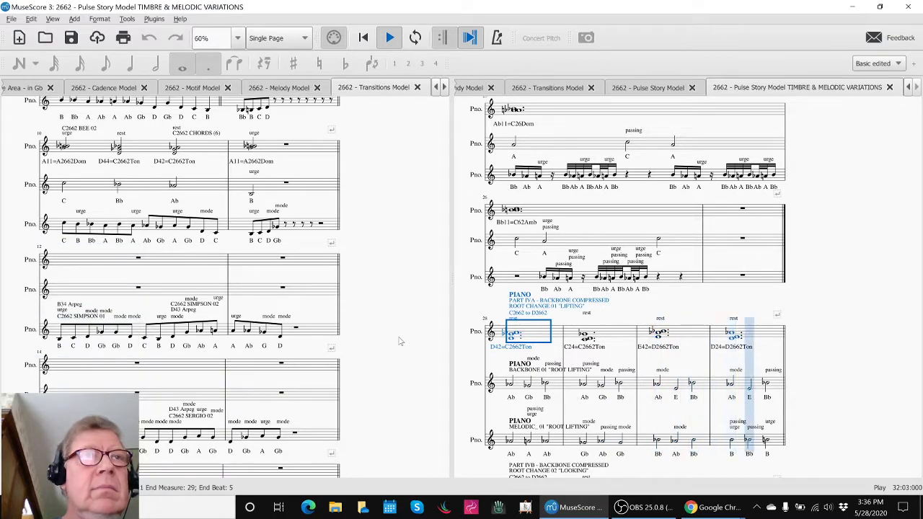
{"action": "scroll", "coordinate": [400, 341], "scroll_direction": "down", "scroll_amount": 2}
{"action": "key", "text": "space"}
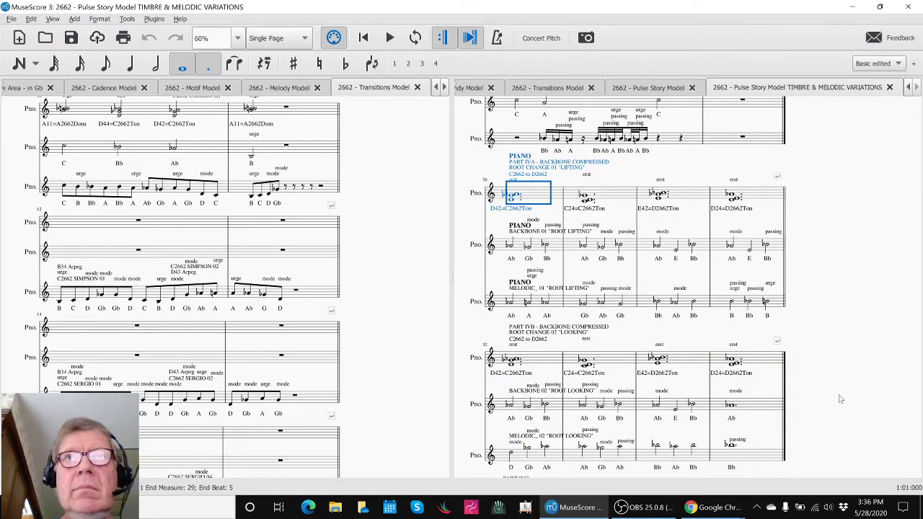
{"action": "key", "text": "Escape"}
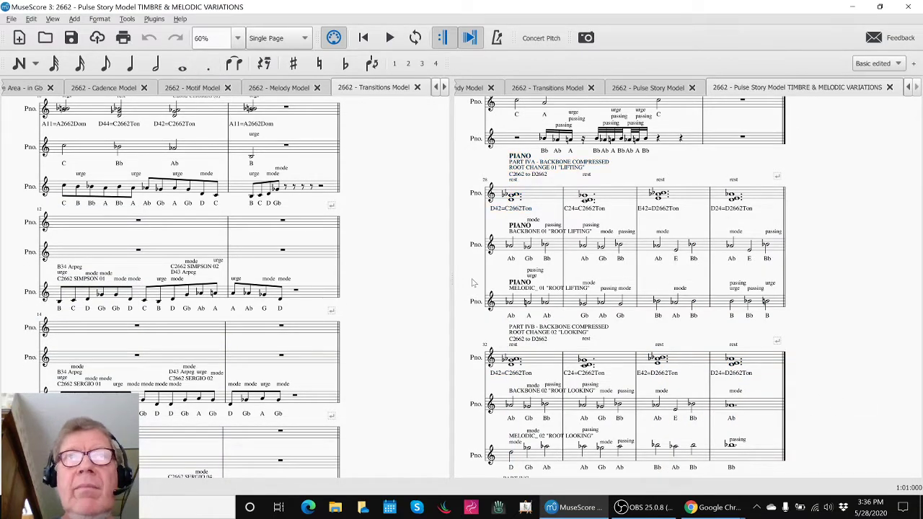
{"action": "left_click", "coordinate": [119, 260]}
{"action": "key", "text": "space"}
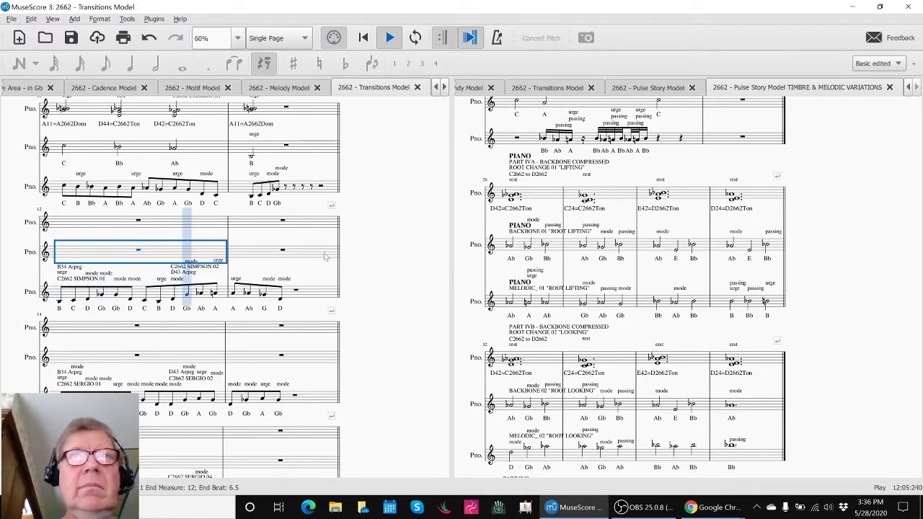
{"action": "key", "text": "space"}
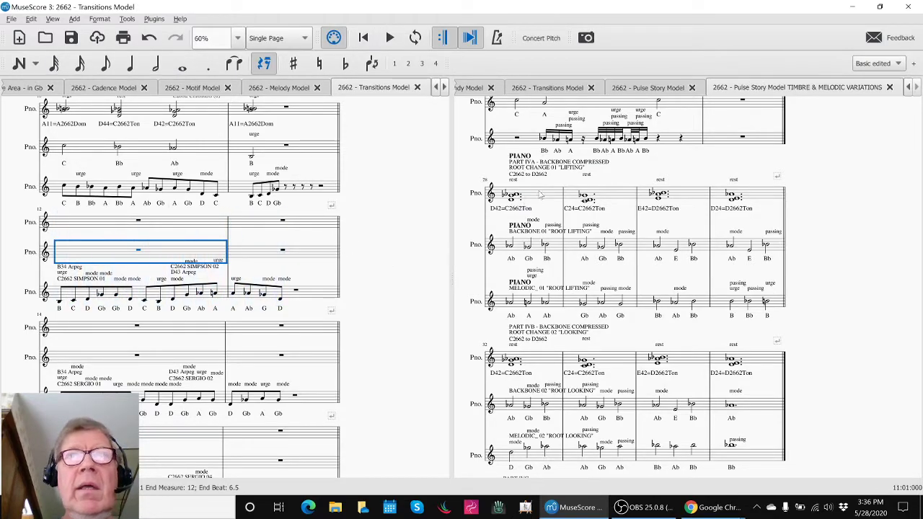
{"action": "left_click", "coordinate": [540, 193]}
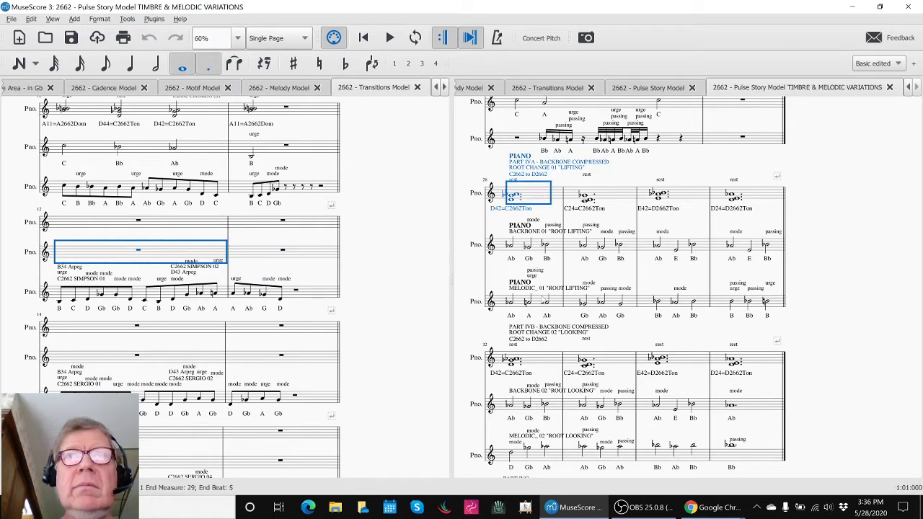
{"action": "left_click", "coordinate": [538, 357]}
{"action": "key", "text": "space"}
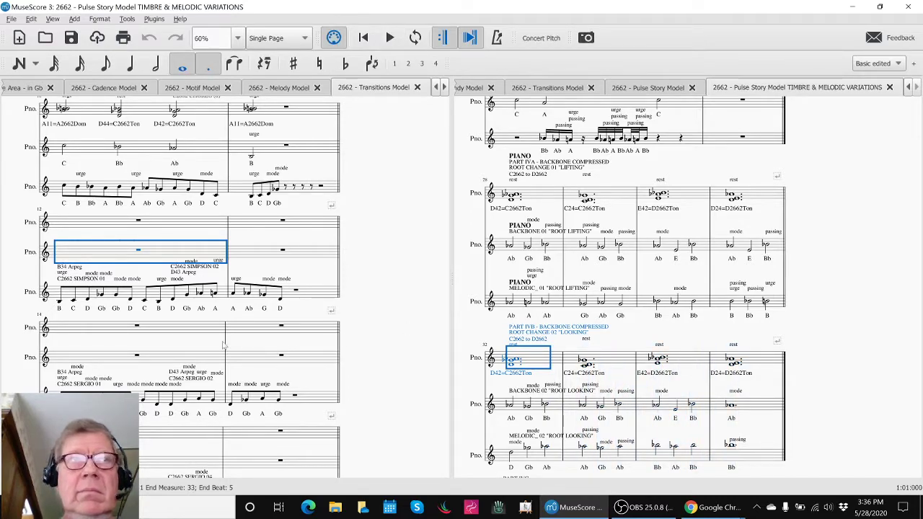
{"action": "left_click", "coordinate": [163, 333]}
{"action": "key", "text": "space"}
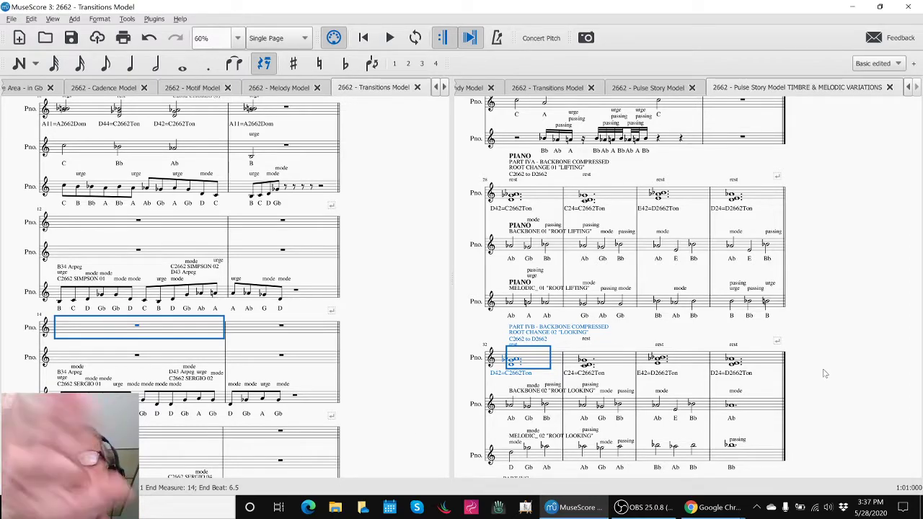
{"action": "scroll", "coordinate": [835, 372], "scroll_direction": "down", "scroll_amount": 2}
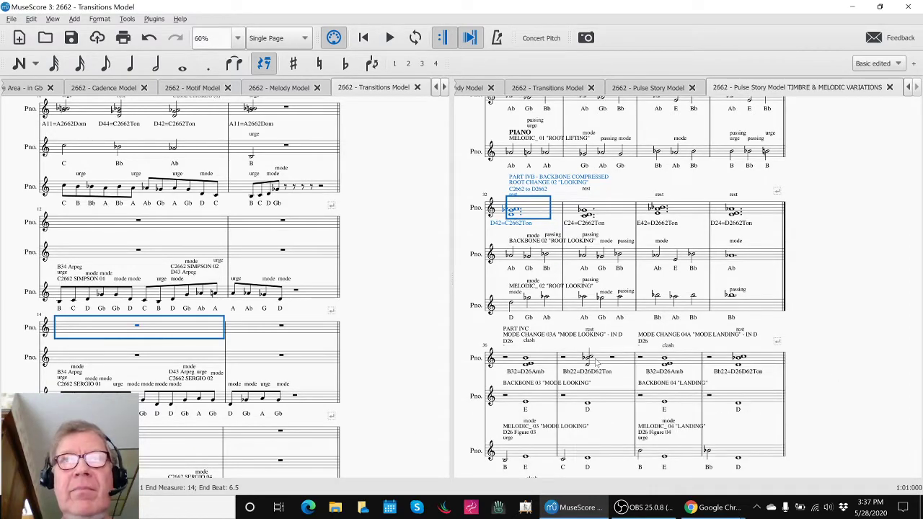
{"action": "left_click", "coordinate": [543, 361]}
{"action": "key", "text": "space"}
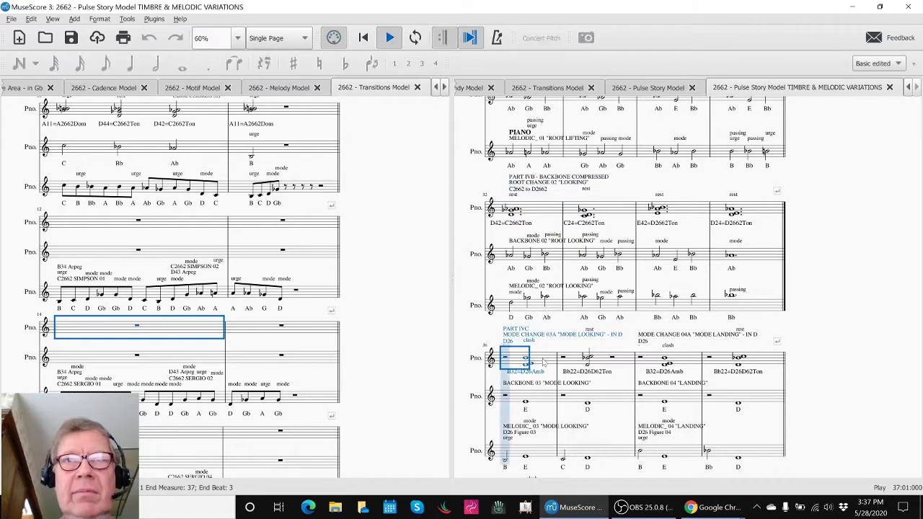
{"action": "left_click", "coordinate": [384, 328]}
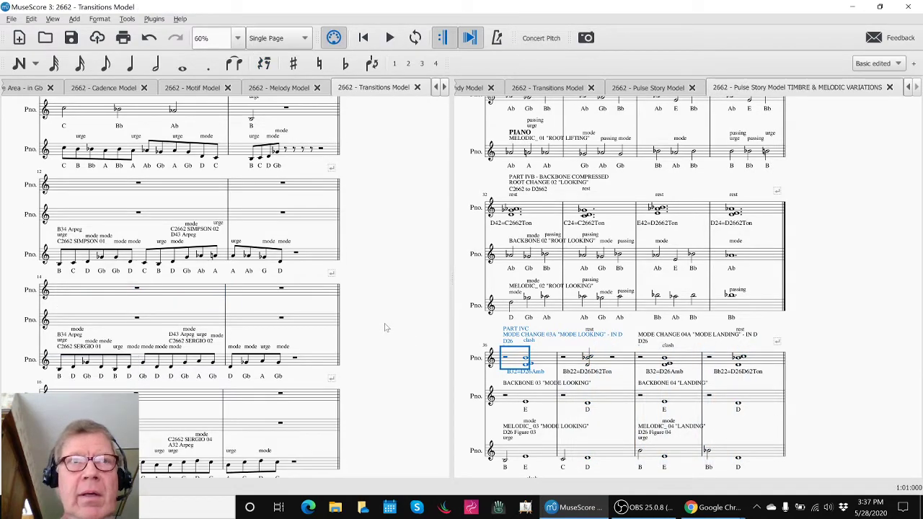
{"action": "scroll", "coordinate": [384, 328], "scroll_direction": "down", "scroll_amount": 3}
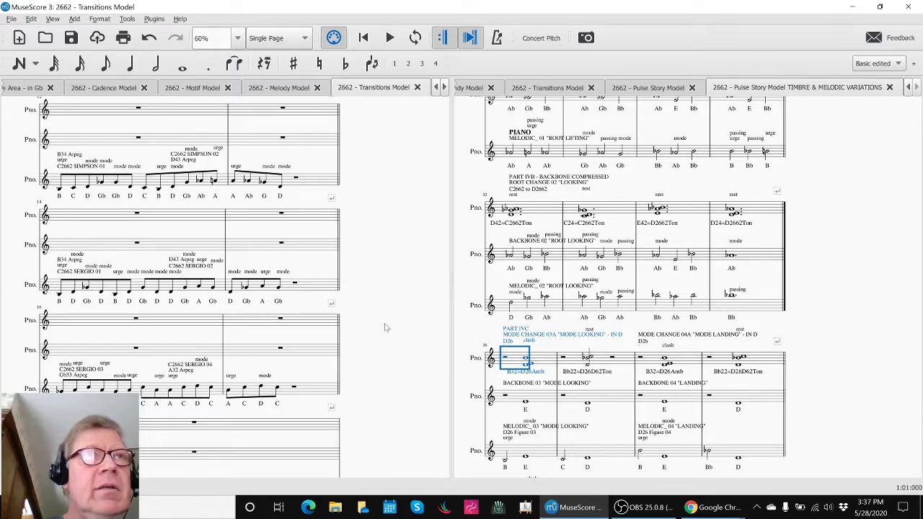
{"action": "left_click", "coordinate": [108, 246]}
{"action": "left_click", "coordinate": [96, 351]}
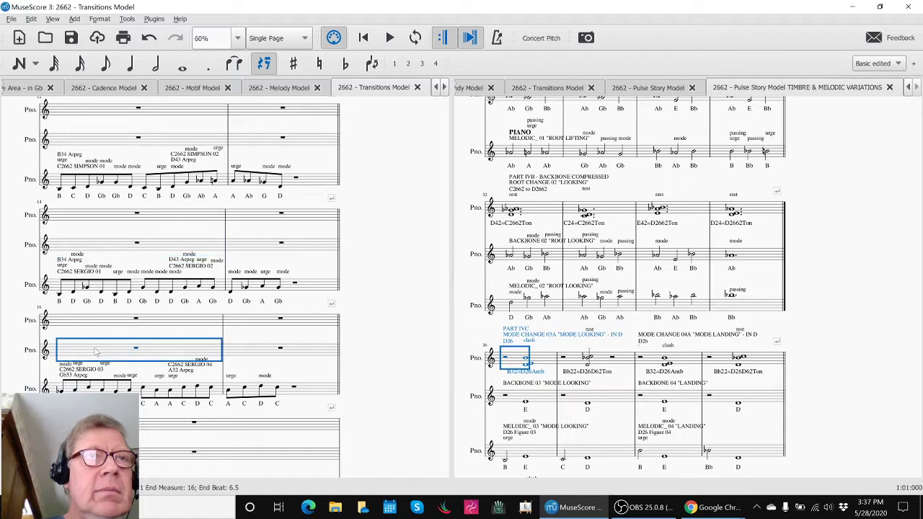
{"action": "key", "text": "space"}
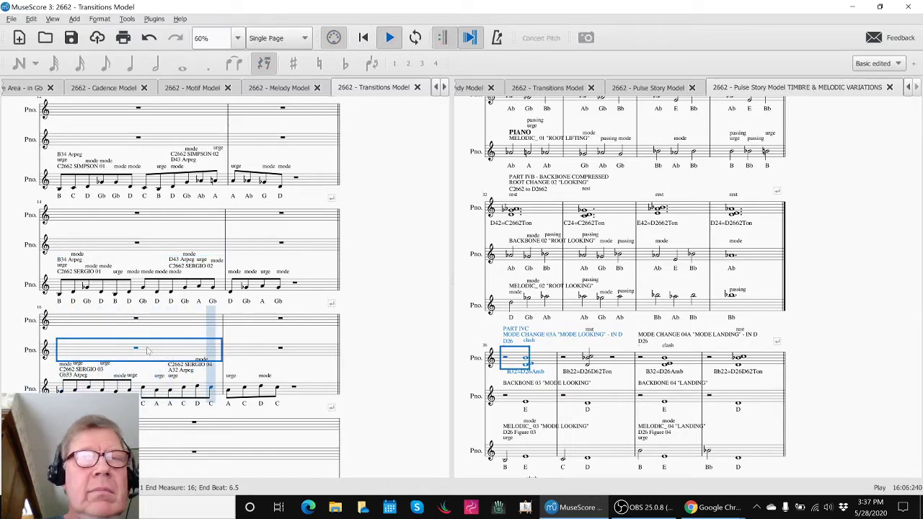
{"action": "key", "text": "space"}
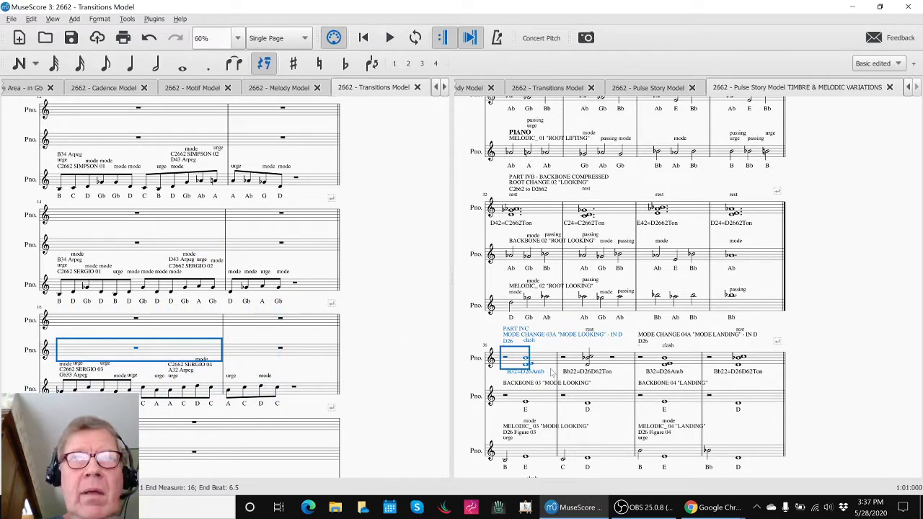
{"action": "scroll", "coordinate": [552, 373], "scroll_direction": "down", "scroll_amount": 2}
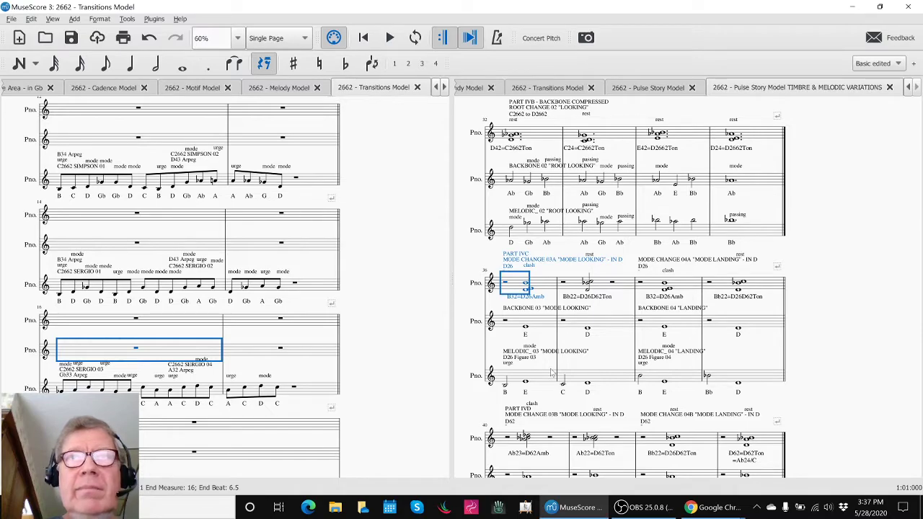
{"action": "scroll", "coordinate": [552, 372], "scroll_direction": "down", "scroll_amount": 3}
{"action": "left_click", "coordinate": [544, 360]}
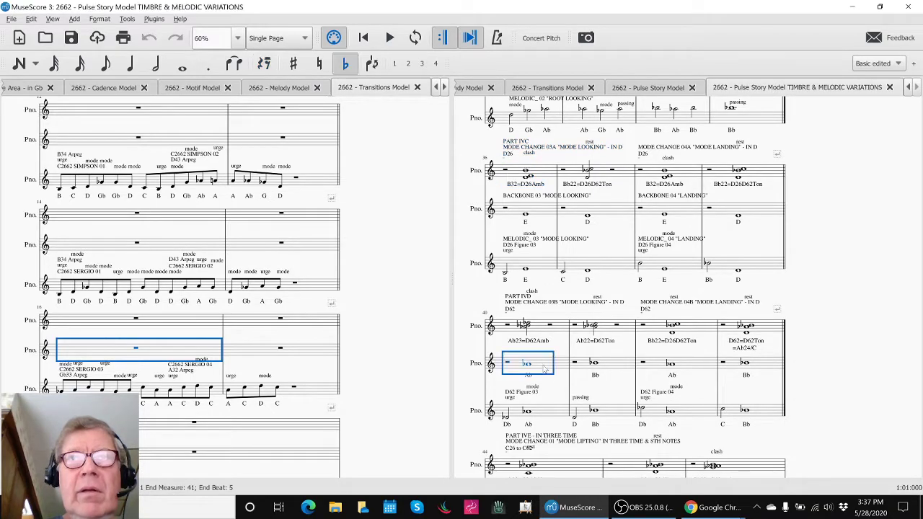
{"action": "key", "text": "space"}
{"action": "scroll", "coordinate": [369, 333], "scroll_direction": "down", "scroll_amount": 7}
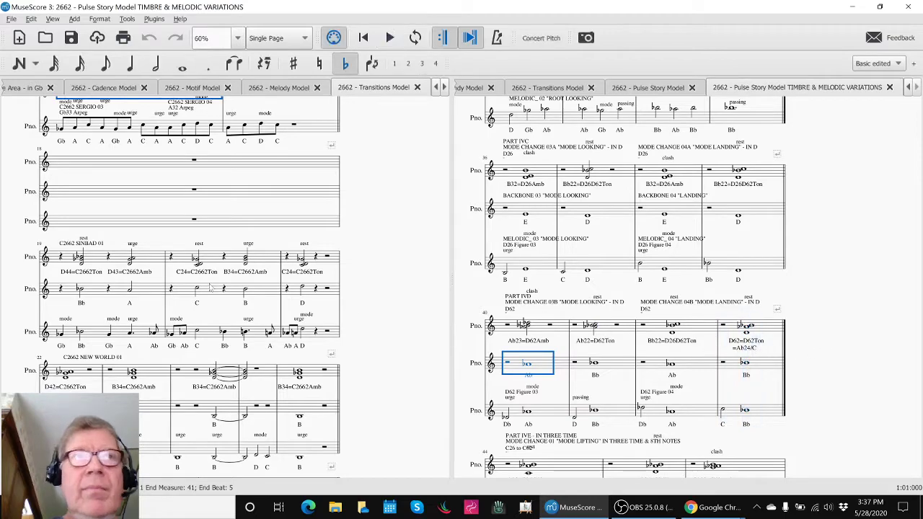
{"action": "left_click", "coordinate": [92, 292]}
- Play the Transitions Model from measure 19, then the Pulse Story Model from measure 44
{"action": "key", "text": "space"}
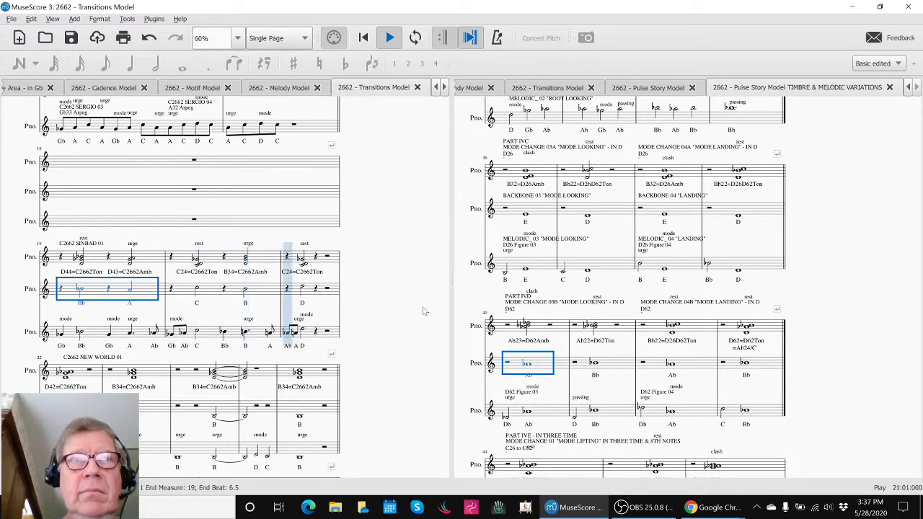
{"action": "key", "text": "space"}
{"action": "scroll", "coordinate": [827, 351], "scroll_direction": "down", "scroll_amount": 6}
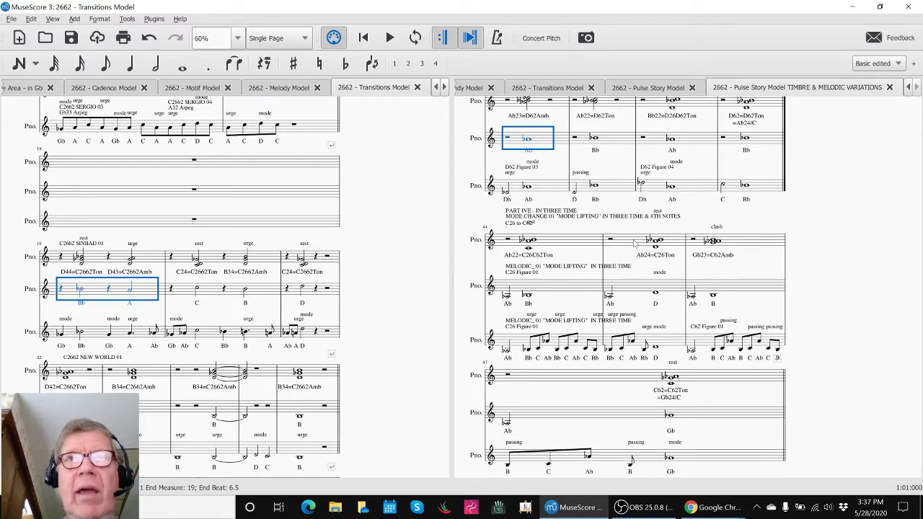
{"action": "left_click", "coordinate": [568, 252]}
{"action": "left_click", "coordinate": [564, 245]}
{"action": "key", "text": "space"}
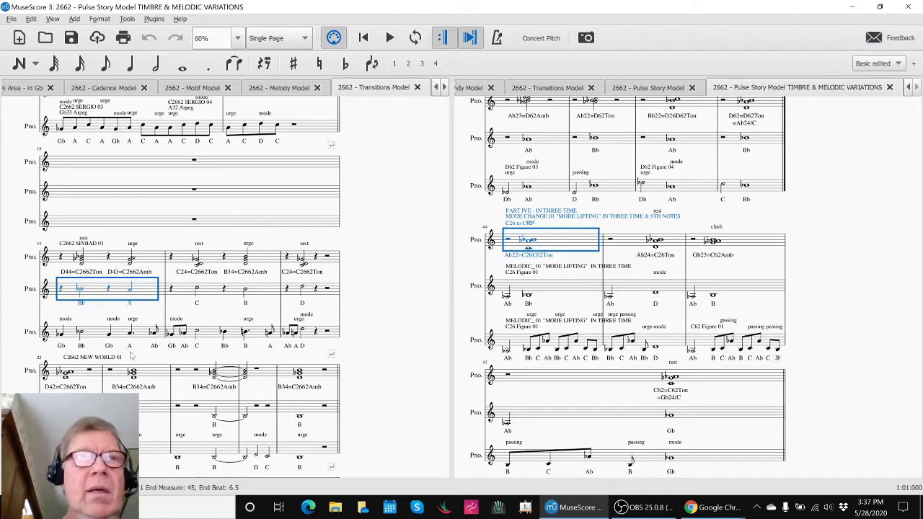
- Play the Transitions Model's C2662 NEW WORLD 01 from measure 22, then stop and clear the selection
{"action": "key", "text": "Escape"}
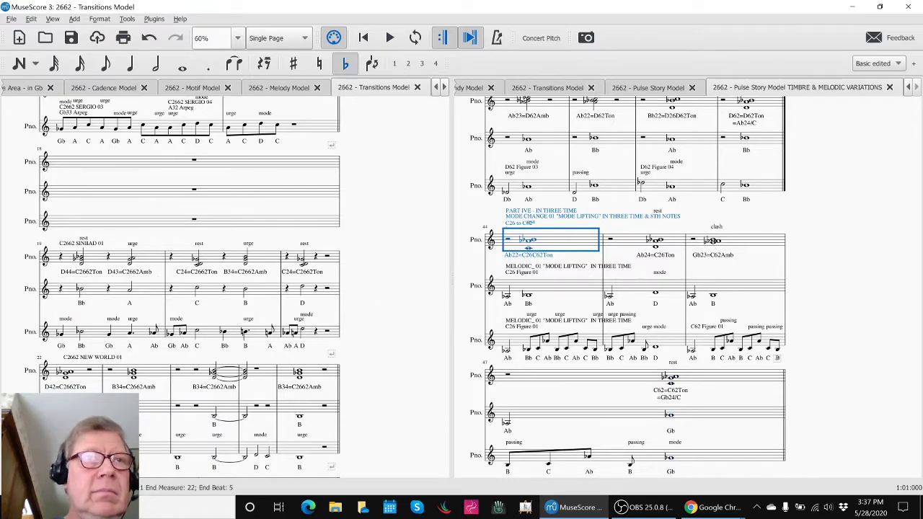
{"action": "key", "text": "space"}
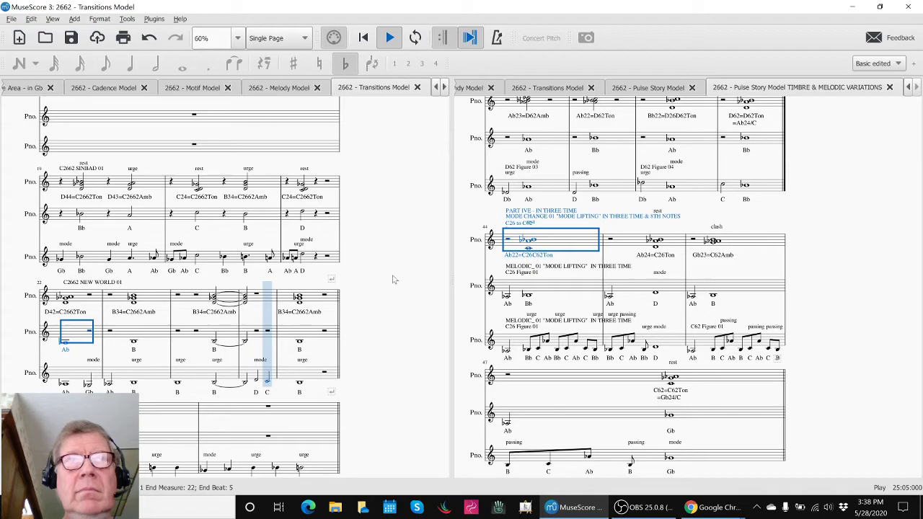
{"action": "key", "text": "space"}
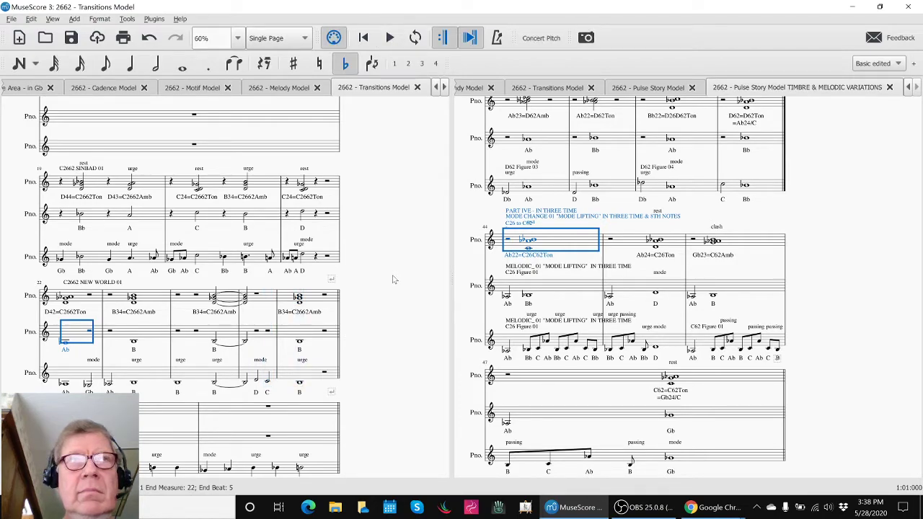
{"action": "key", "text": "Escape"}
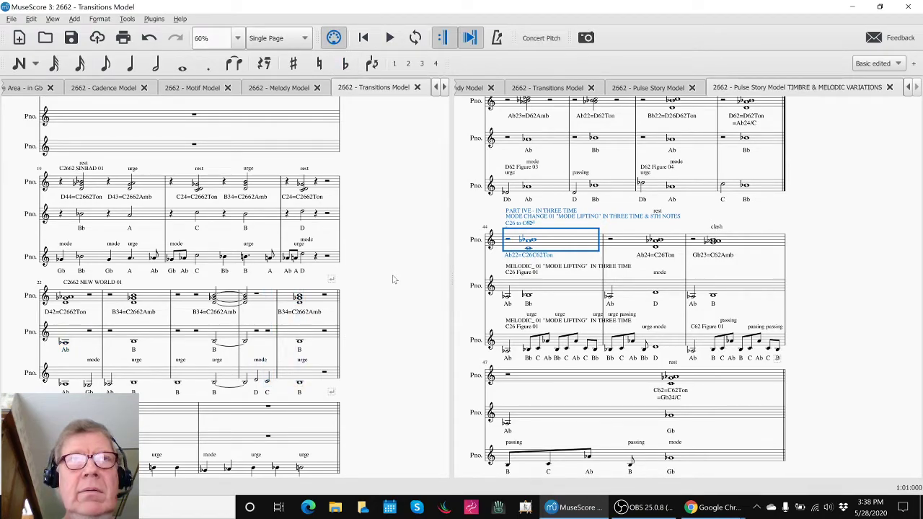
{"action": "scroll", "coordinate": [637, 339], "scroll_direction": "down", "scroll_amount": 5}
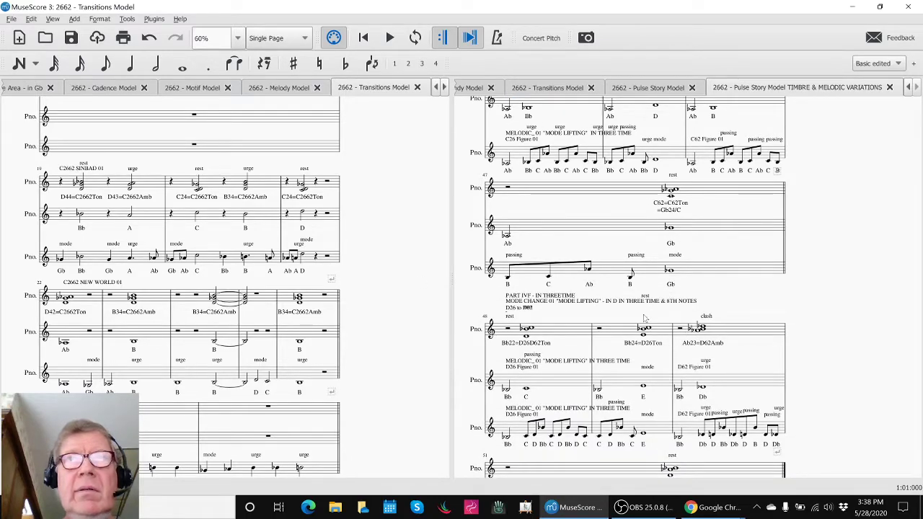
- Play Pulse Story from measure 48, then the Transitions Model from measure 27
{"action": "left_click", "coordinate": [556, 332]}
{"action": "key", "text": "space"}
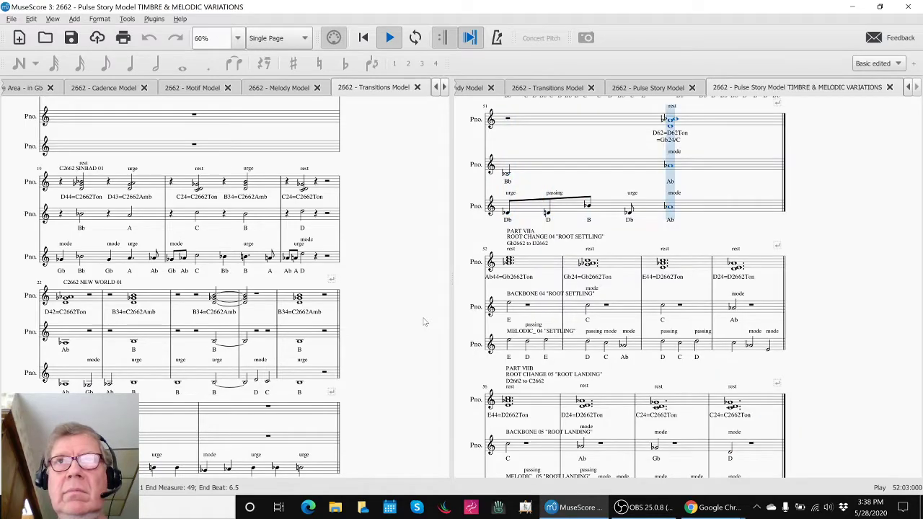
{"action": "key", "text": "space"}
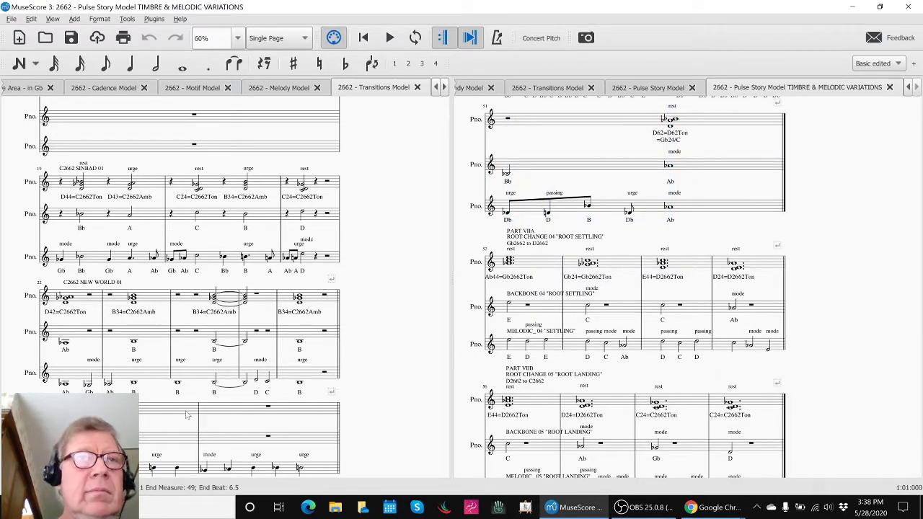
{"action": "scroll", "coordinate": [186, 415], "scroll_direction": "down", "scroll_amount": 3}
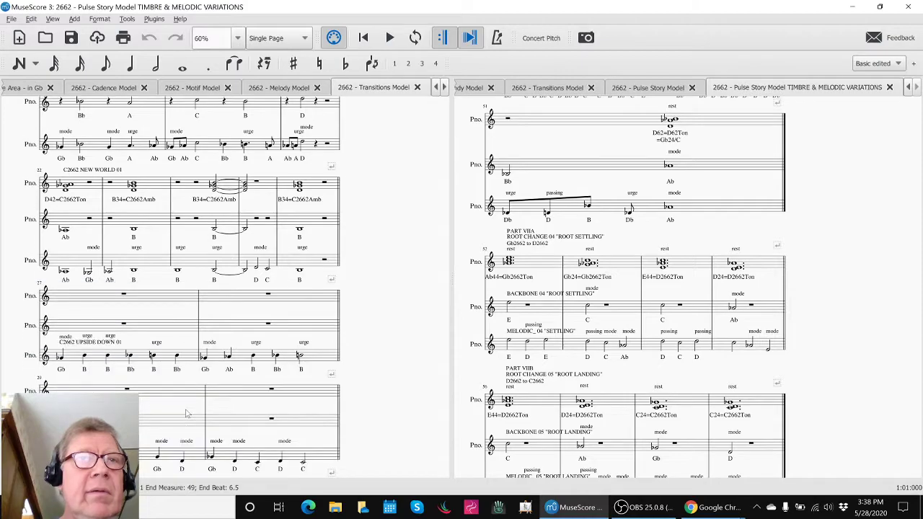
{"action": "left_click", "coordinate": [173, 299]}
{"action": "key", "text": "space"}
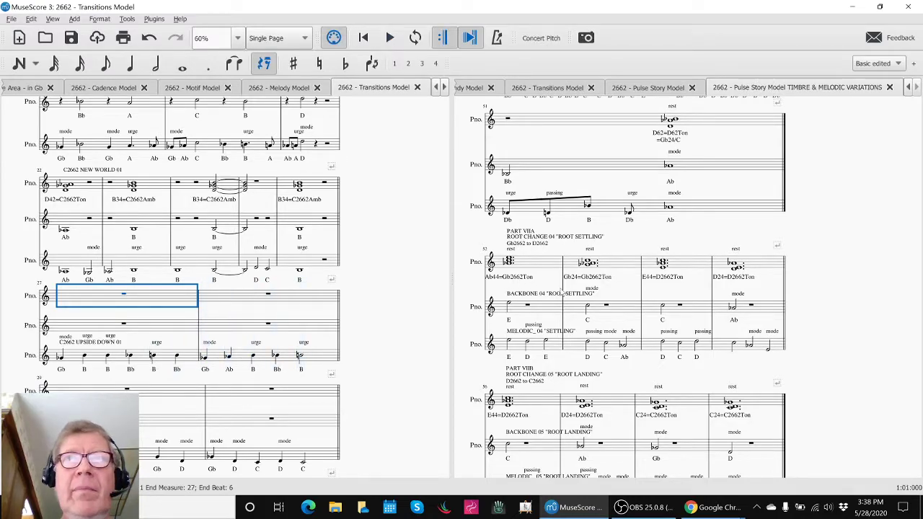
- Play Pulse Story's "ROOT SETTLING" from measure 52, then the Transitions Model's UPSIDE DOWN 02 from measure 29
{"action": "left_click", "coordinate": [550, 309]}
{"action": "key", "text": "space"}
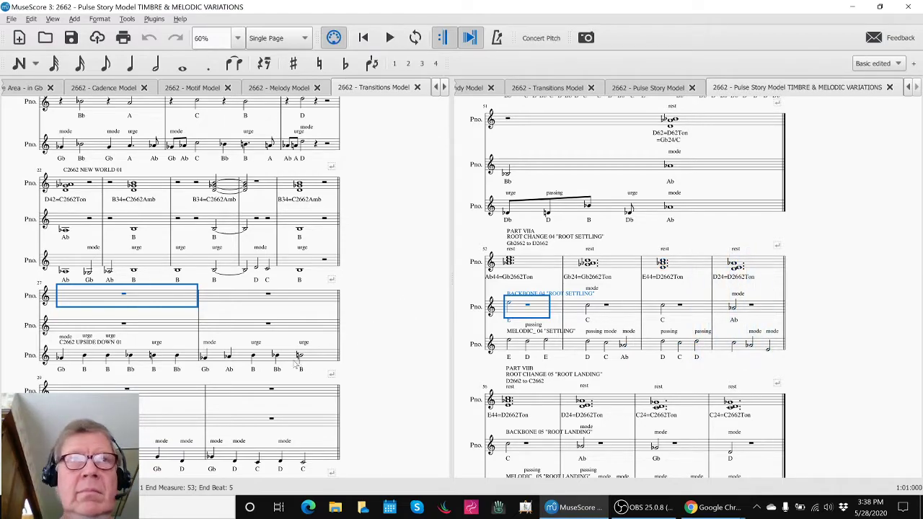
{"action": "left_click", "coordinate": [133, 385]}
{"action": "key", "text": "space"}
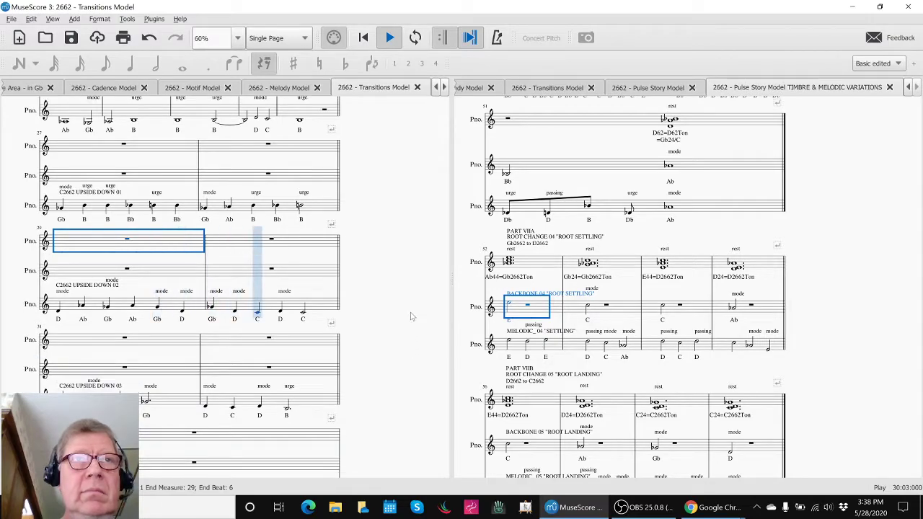
- Stop the Transitions Model, then play Pulse Story from measure 57's opening chord
{"action": "key", "text": "space"}
{"action": "left_click", "coordinate": [529, 399]}
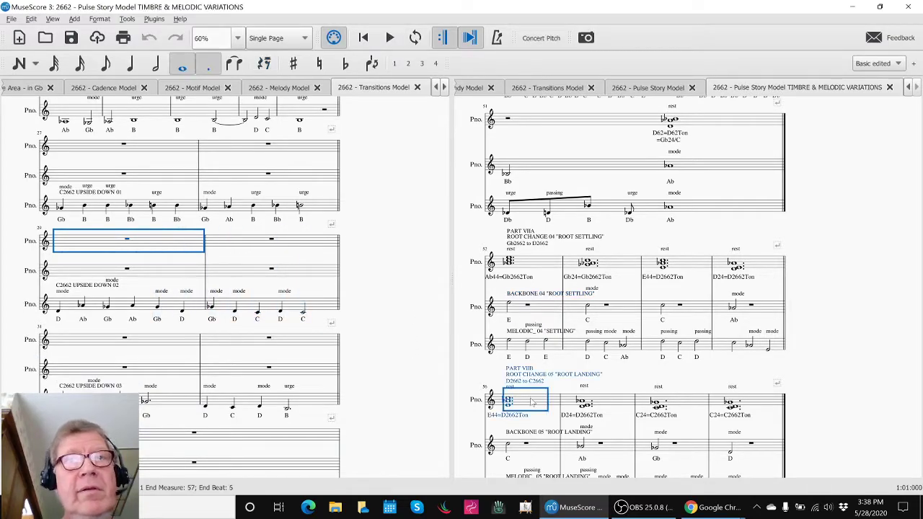
{"action": "key", "text": "space"}
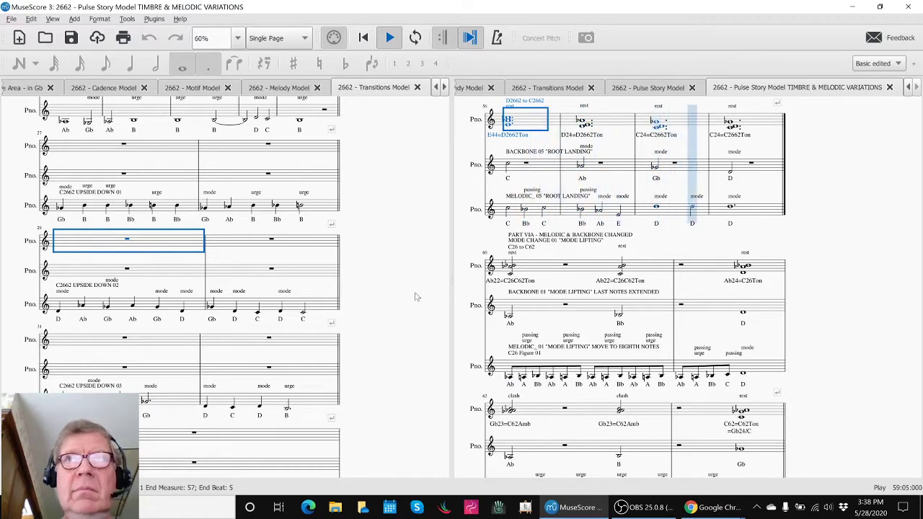
{"action": "key", "text": "space"}
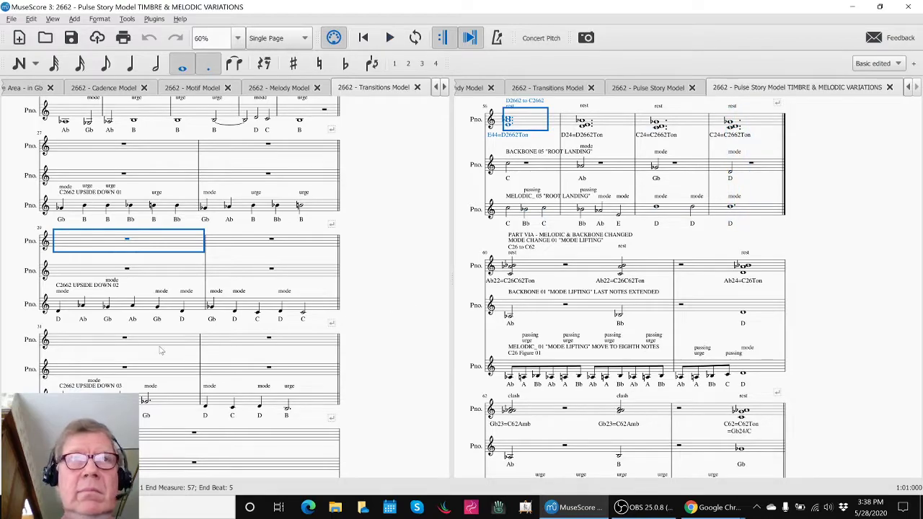
- Play the Transitions Model's C2662 UPSIDE DOWN 03 from measure 31, then stop and clear the selection
{"action": "left_click", "coordinate": [166, 344]}
{"action": "key", "text": "space"}
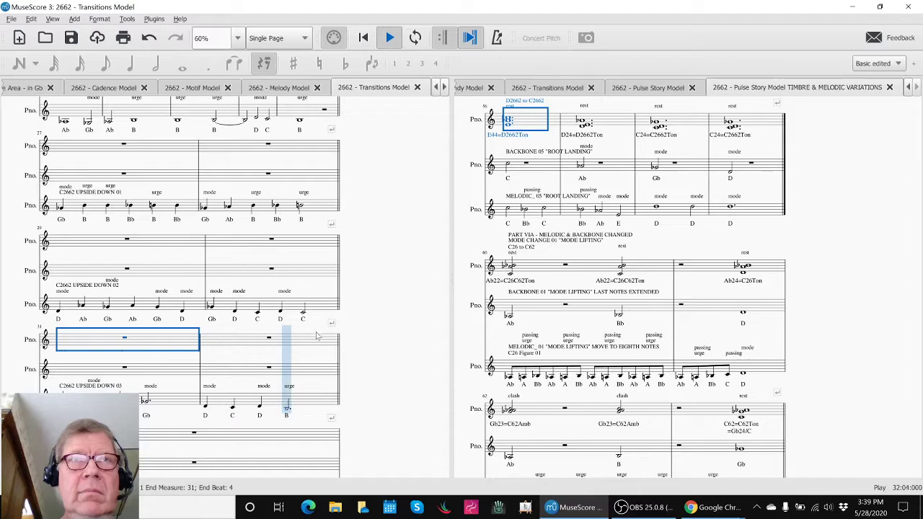
{"action": "key", "text": "space"}
{"action": "key", "text": "Escape"}
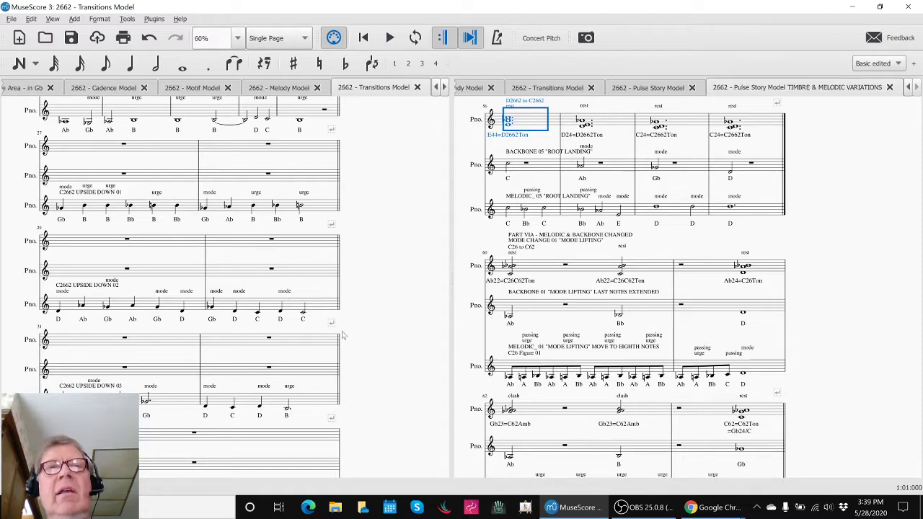
{"action": "scroll", "coordinate": [379, 332], "scroll_direction": "up", "scroll_amount": 6}
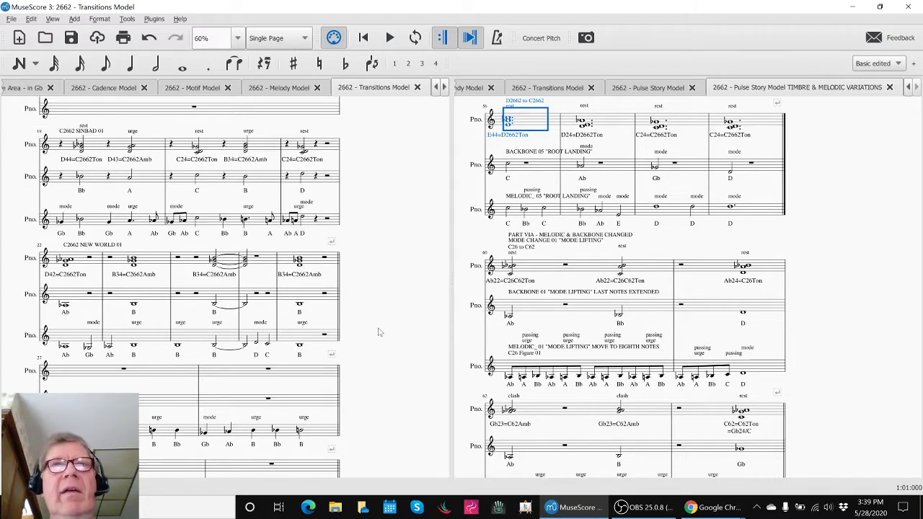
- Scroll both scores back to their openings, check the 180 bpm, 6/4 note, then switch to the Google Docs log
{"action": "scroll", "coordinate": [379, 332], "scroll_direction": "up", "scroll_amount": 4}
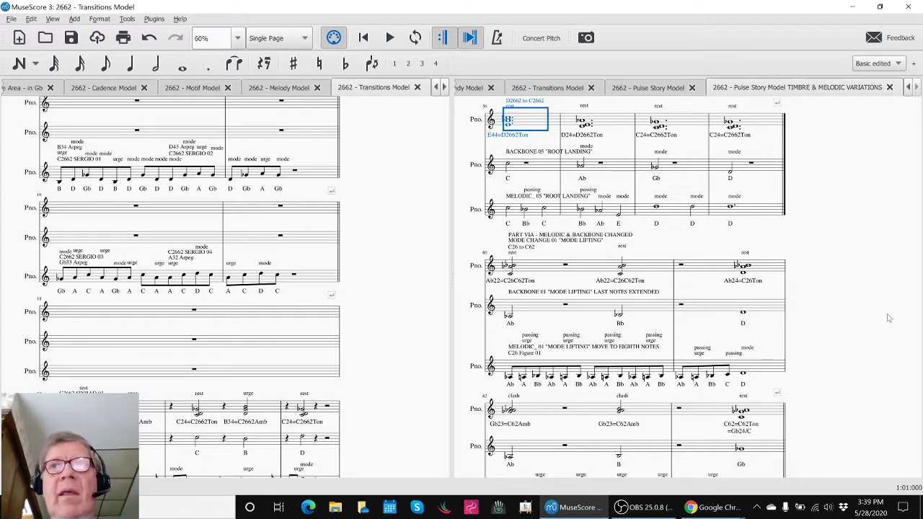
{"action": "left_click", "coordinate": [886, 318]}
{"action": "scroll", "coordinate": [886, 318], "scroll_direction": "up", "scroll_amount": 8}
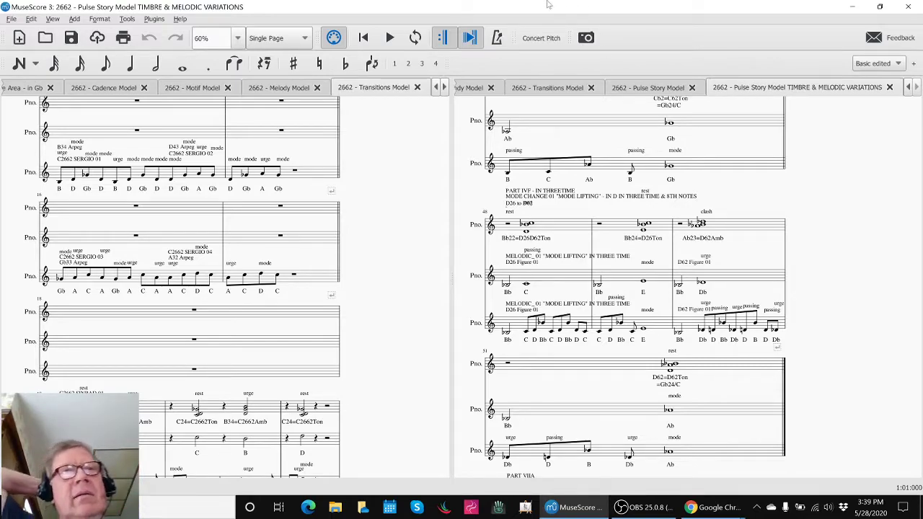
{"action": "left_click", "coordinate": [355, 204]}
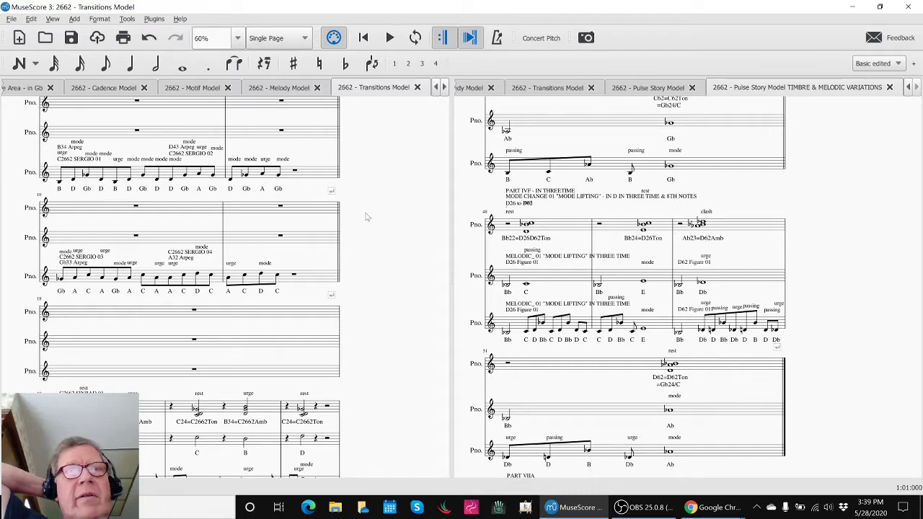
{"action": "scroll", "coordinate": [369, 229], "scroll_direction": "up", "scroll_amount": 8}
{"action": "scroll", "coordinate": [372, 231], "scroll_direction": "up", "scroll_amount": 6}
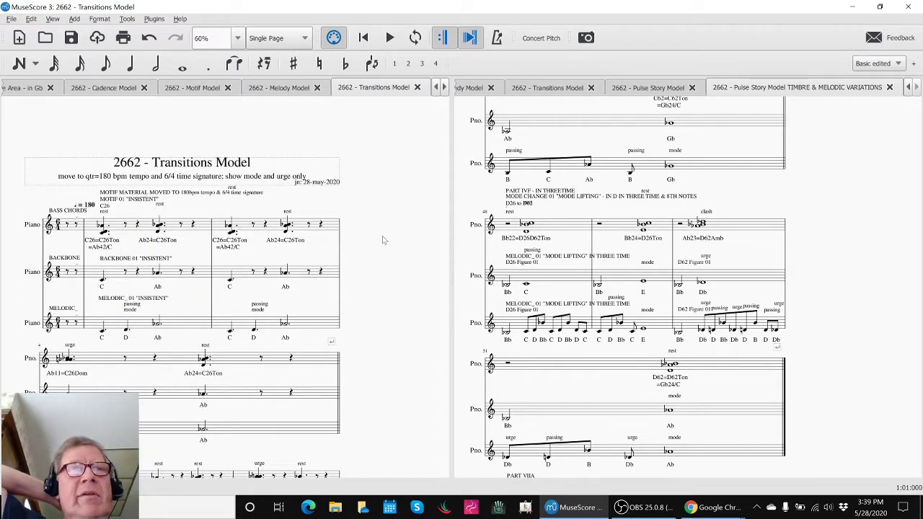
{"action": "scroll", "coordinate": [384, 240], "scroll_direction": "down", "scroll_amount": 3}
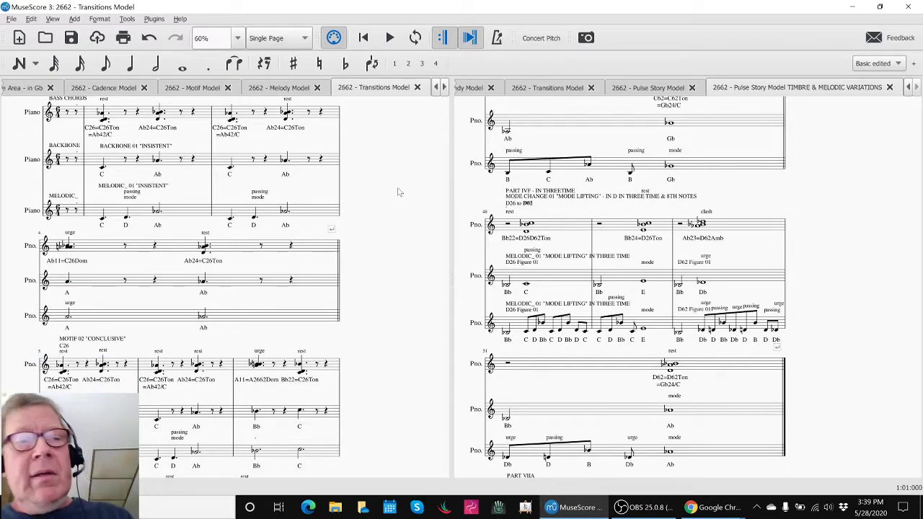
{"action": "key", "text": "alt+Tab"}
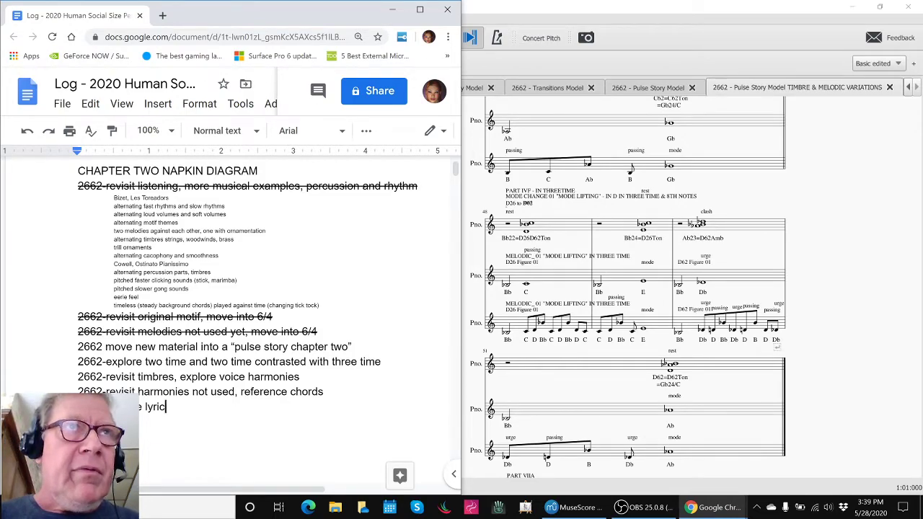
- Select the unstruck task lines from '2662 move new material' to the end of the log, then switch to OBS
{"action": "left_click", "coordinate": [78, 186]}
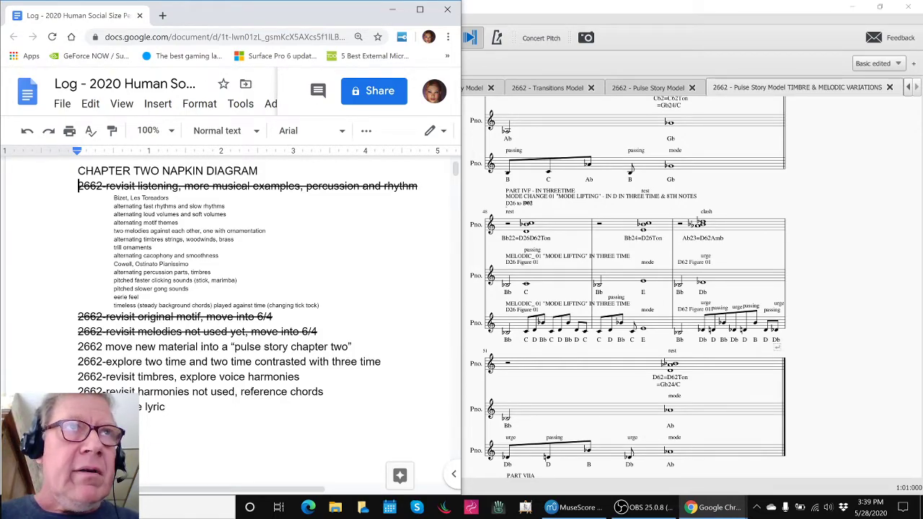
{"action": "left_click", "coordinate": [84, 331]}
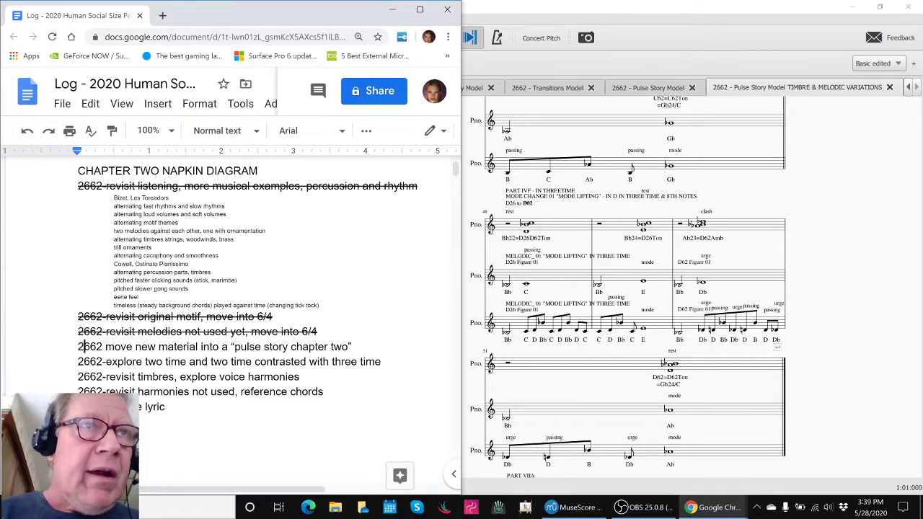
{"action": "left_click_drag", "start_coordinate": [164, 407], "coordinate": [78, 346]}
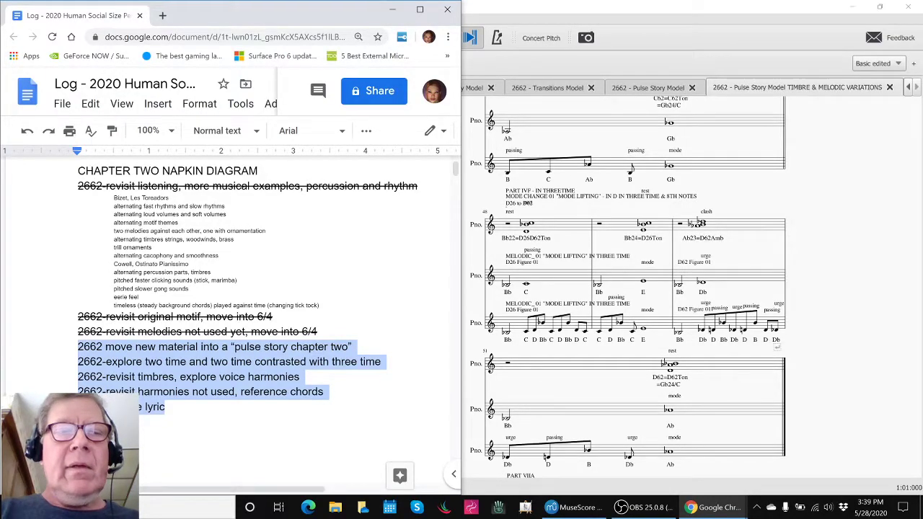
{"action": "key", "text": "alt+Tab"}
{"action": "key", "text": "Tab"}
{"action": "key", "text": "Tab"}
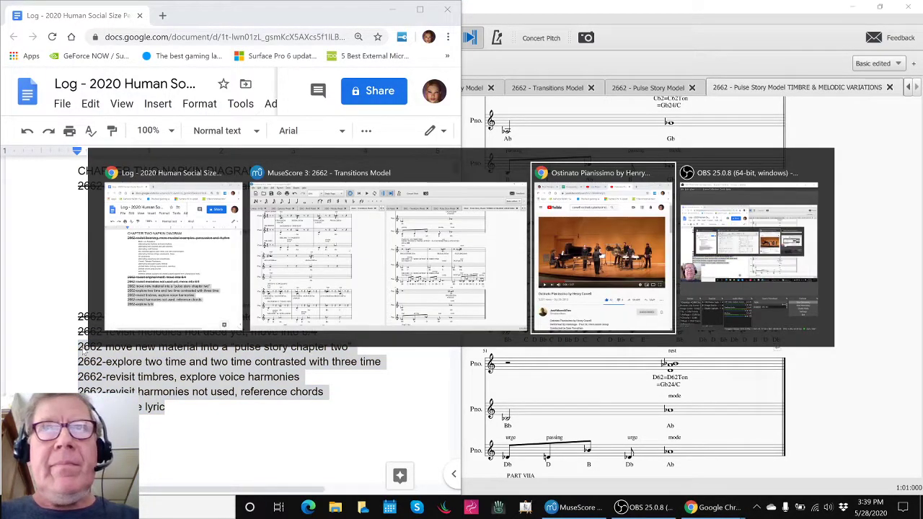